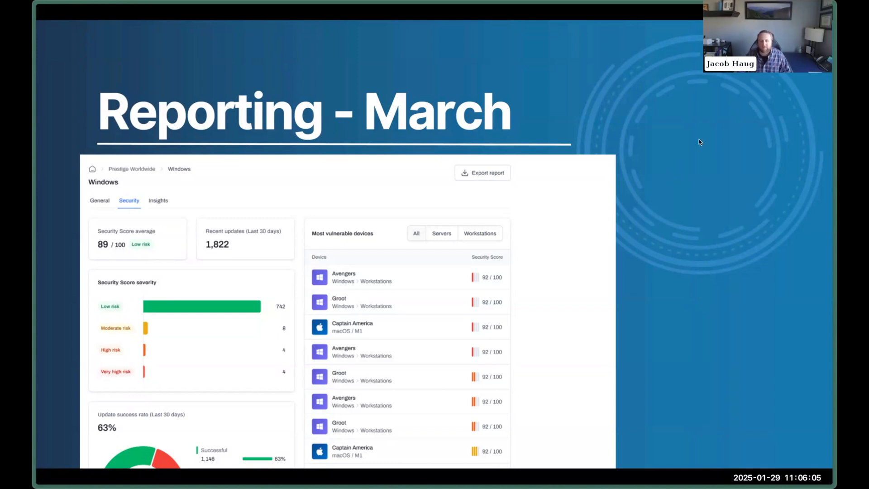
Advance past the Demo slide and bring up Level's All Devices page.
{"action": "key", "text": "Right"}
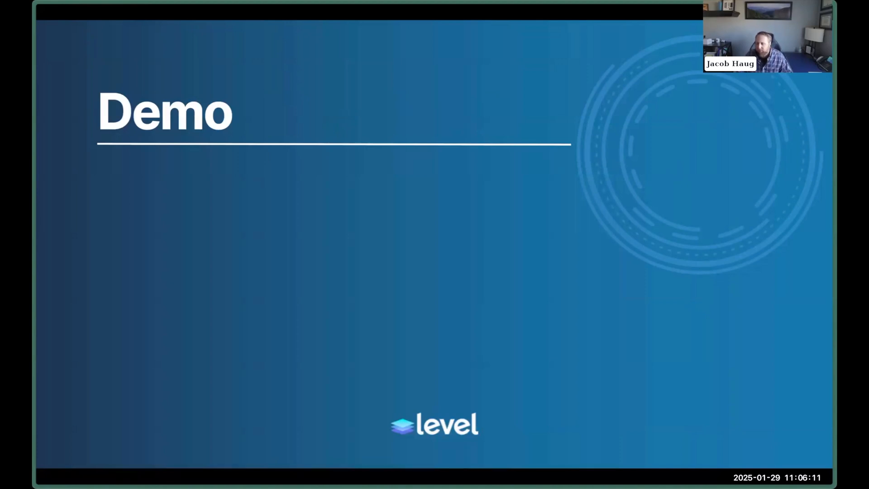
{"action": "key", "text": "alt+Tab"}
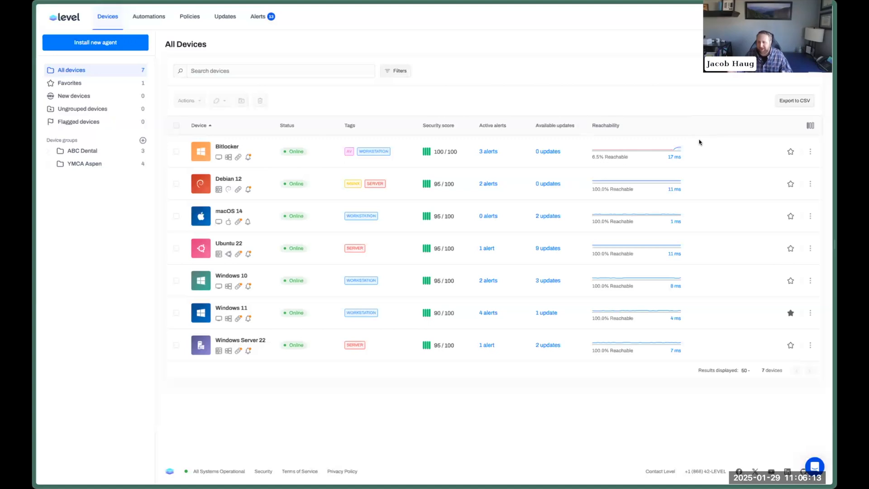
Create a new patch policy named 'Sample'.
{"action": "left_click", "coordinate": [190, 16]}
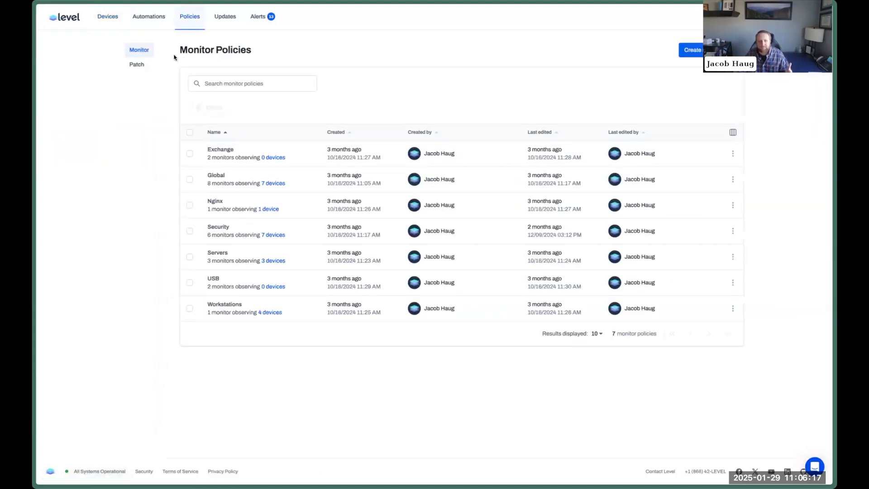
{"action": "left_click", "coordinate": [137, 64]}
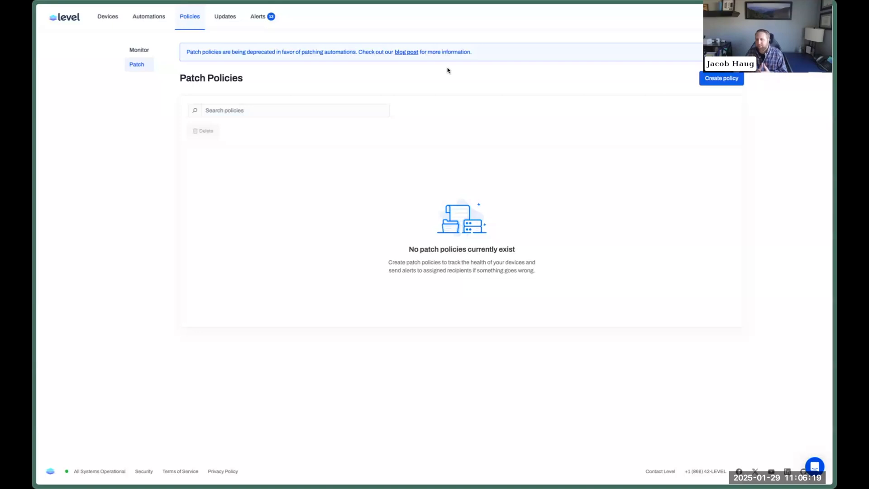
{"action": "left_click", "coordinate": [711, 78]}
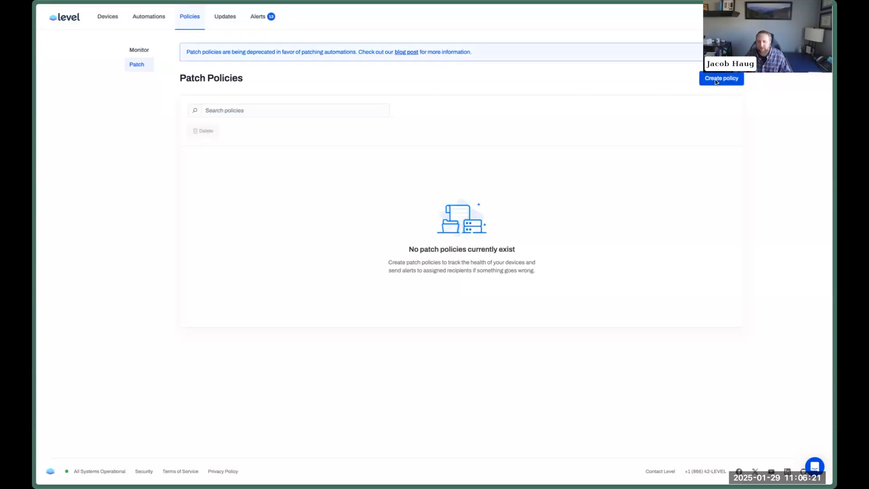
{"action": "type", "text": "Sample"}
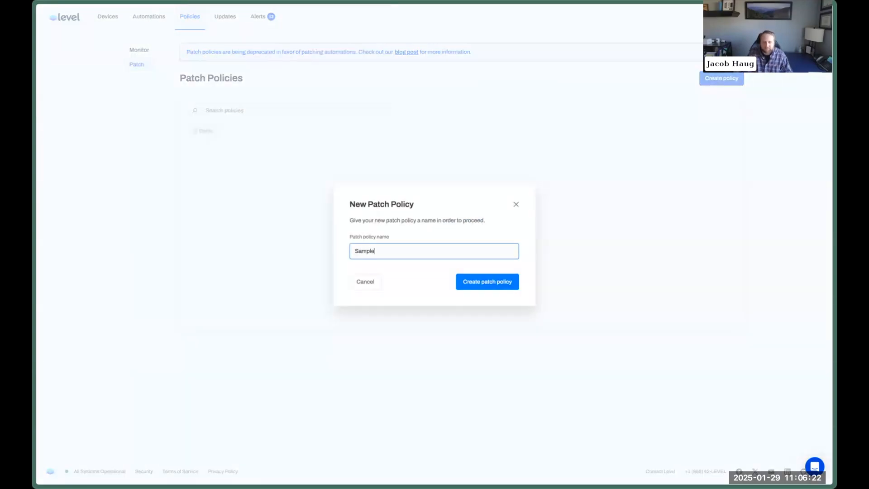
{"action": "key", "text": "Return"}
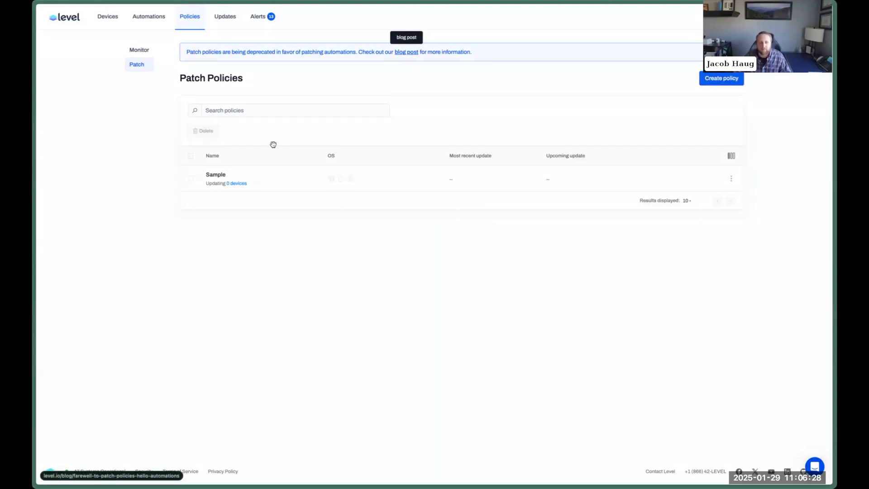
Open the Sample policy's detail page and look over its settings.
{"action": "left_click", "coordinate": [219, 176]}
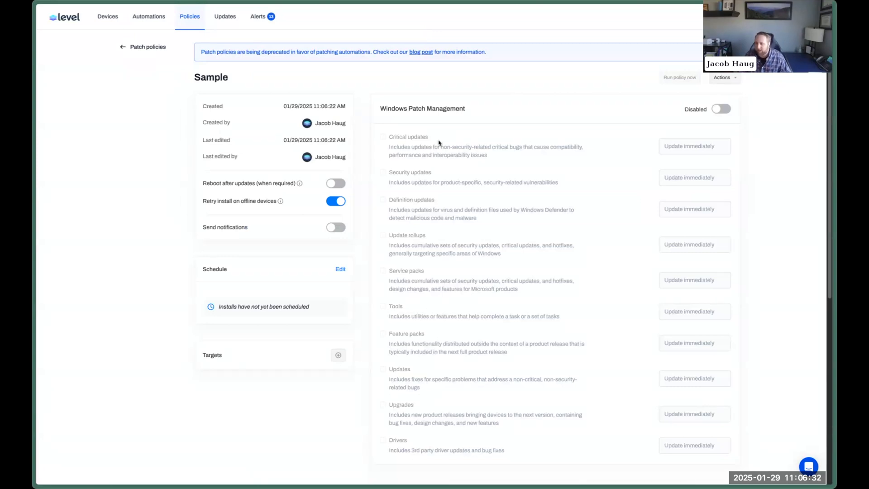
{"action": "scroll", "coordinate": [499, 163], "scroll_direction": "down", "scroll_amount": 1}
{"action": "scroll", "coordinate": [499, 163], "scroll_direction": "down", "scroll_amount": 1}
{"action": "scroll", "coordinate": [499, 163], "scroll_direction": "up", "scroll_amount": 1}
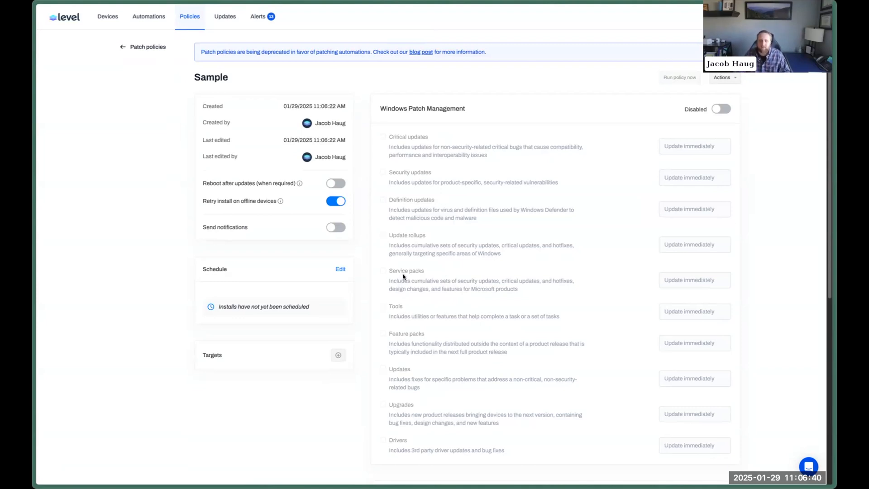
{"action": "left_click", "coordinate": [338, 356]}
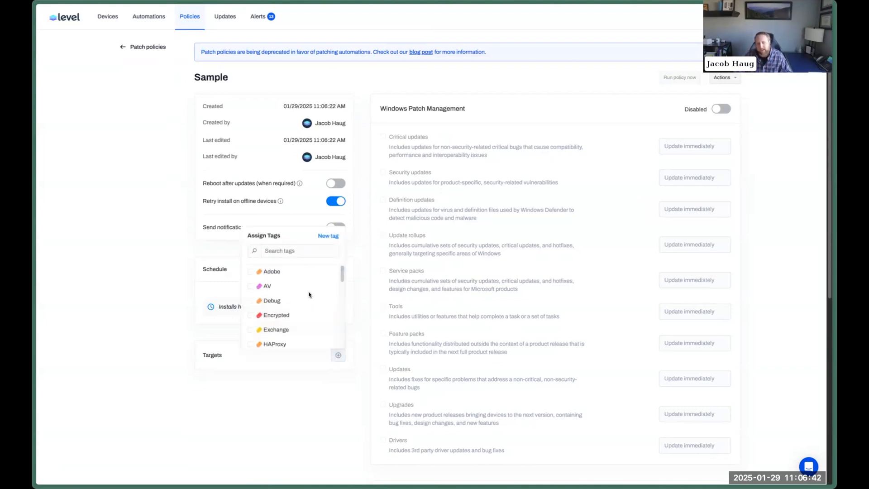
{"action": "left_click", "coordinate": [280, 252]}
{"action": "type", "text": "work"}
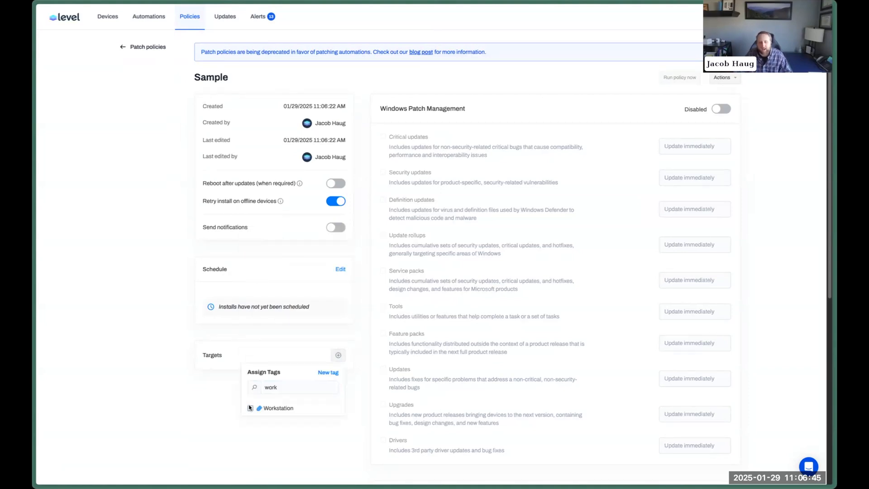
{"action": "left_click", "coordinate": [250, 408]}
{"action": "left_click", "coordinate": [337, 356]}
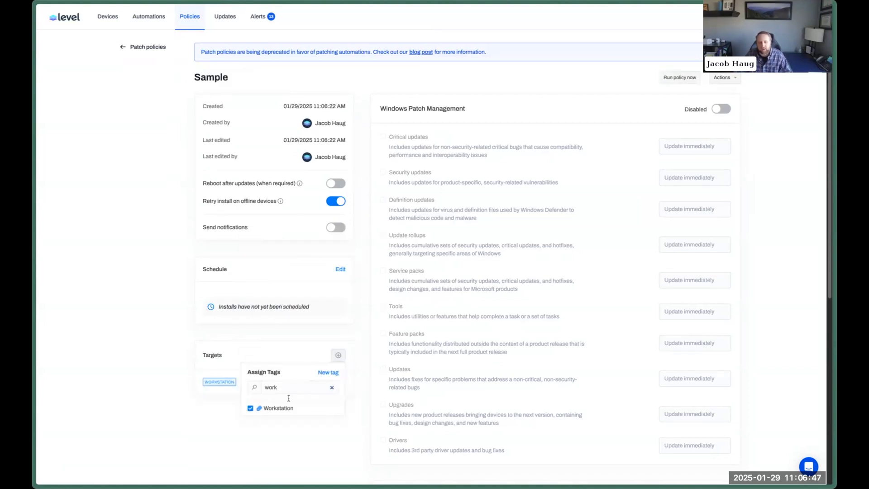
{"action": "type", "text": "ser"}
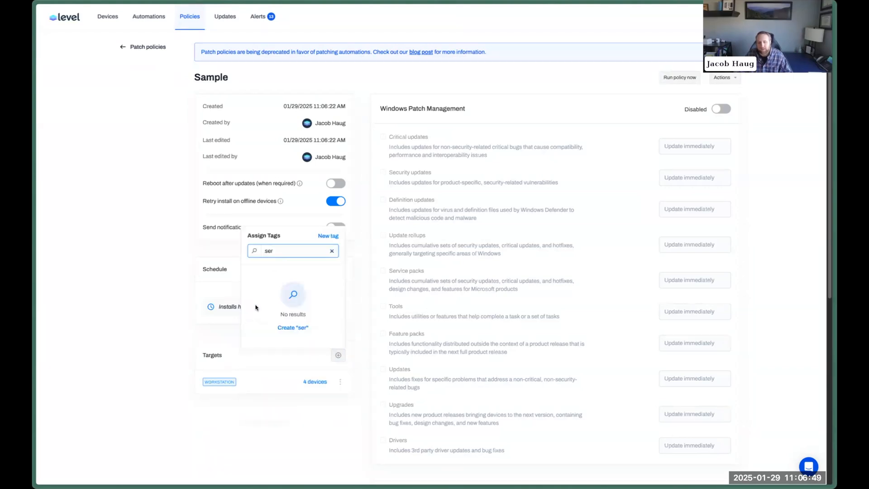
{"action": "key", "text": "ctrl+a"}
{"action": "key", "text": "BackSpace"}
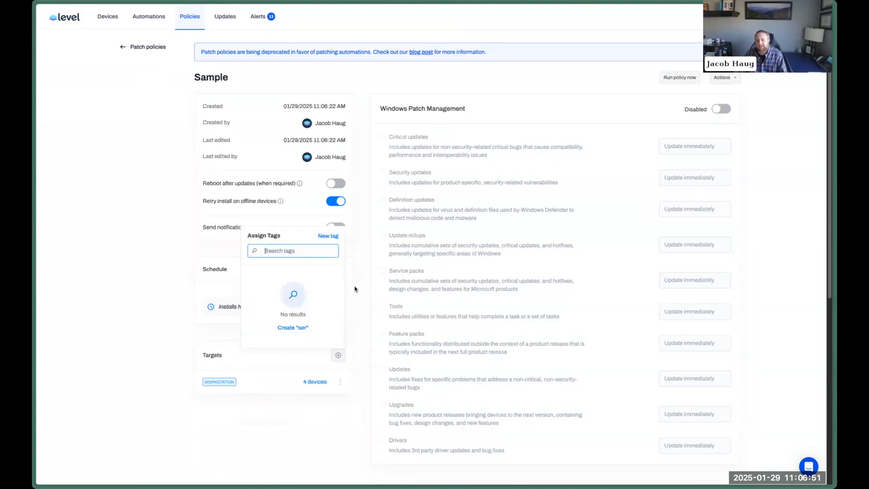
{"action": "left_click", "coordinate": [357, 289]}
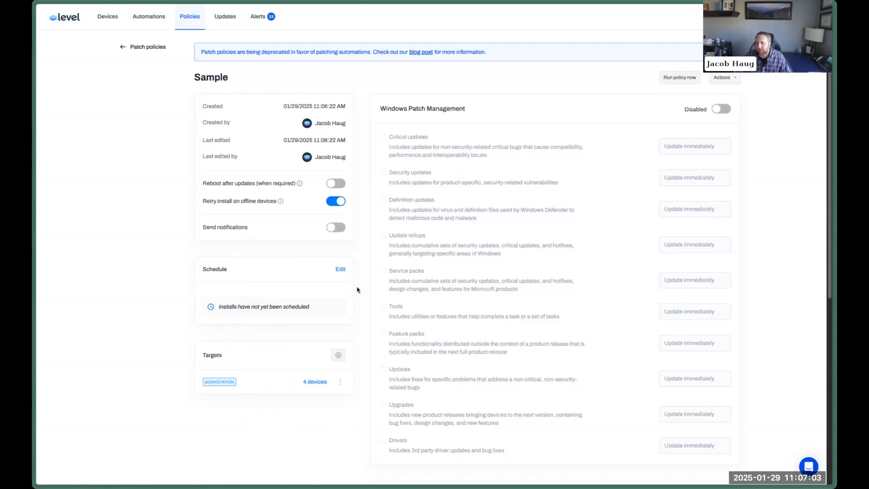
{"action": "left_click", "coordinate": [340, 381]}
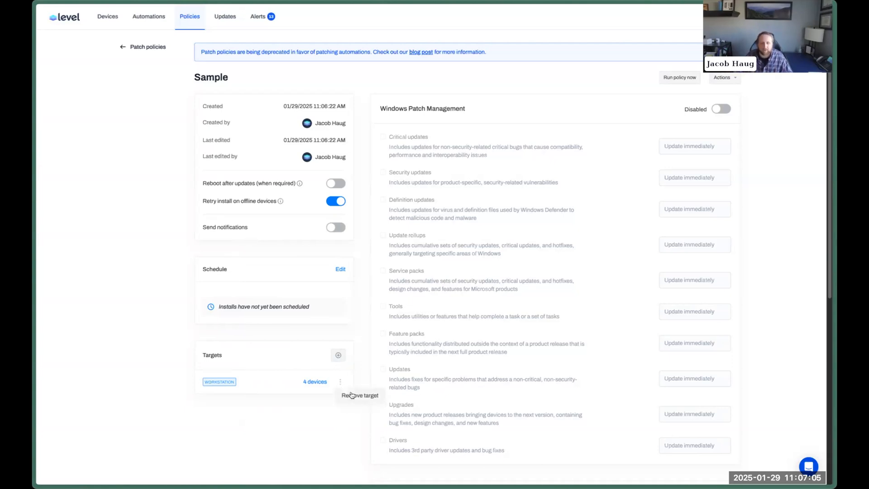
{"action": "left_click", "coordinate": [351, 395]}
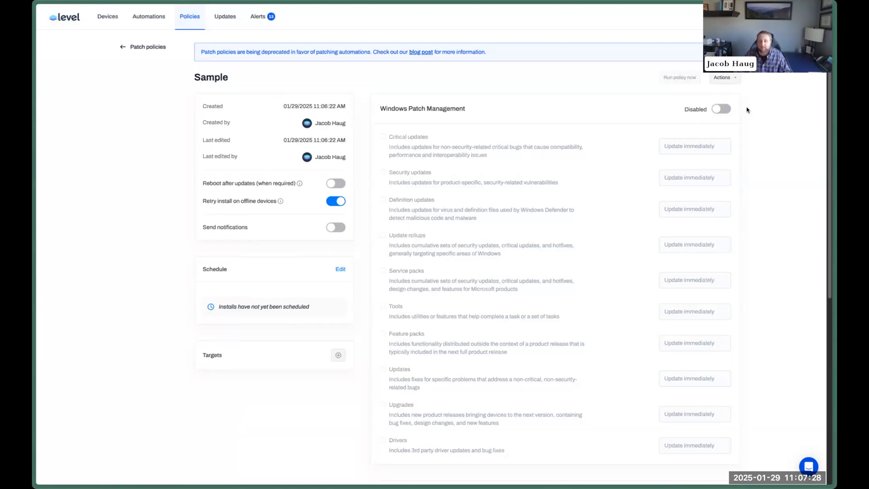
Enable Windows Patch Management with Critical and Security updates included, leaving notifications off.
{"action": "left_click", "coordinate": [724, 109]}
{"action": "left_click", "coordinate": [383, 136]}
{"action": "left_click", "coordinate": [417, 173]}
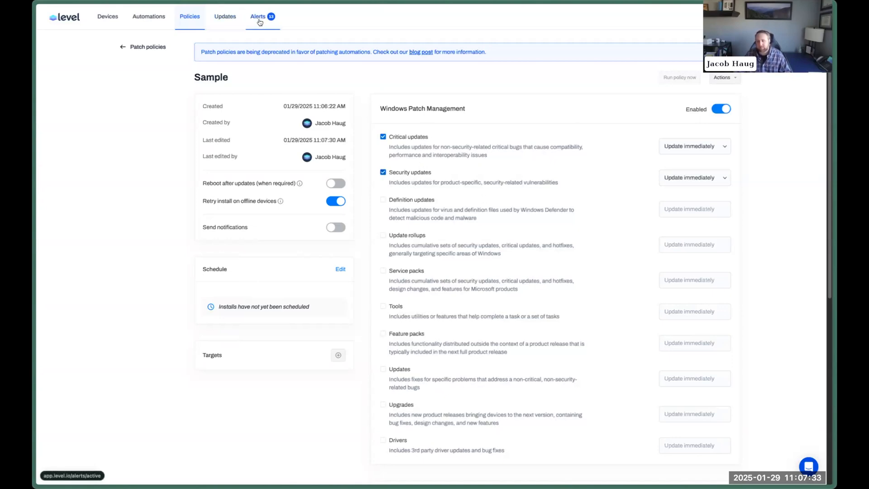
{"action": "left_click", "coordinate": [331, 227]}
{"action": "left_click_drag", "start_coordinate": [239, 230], "coordinate": [202, 228]}
{"action": "left_click", "coordinate": [337, 228]}
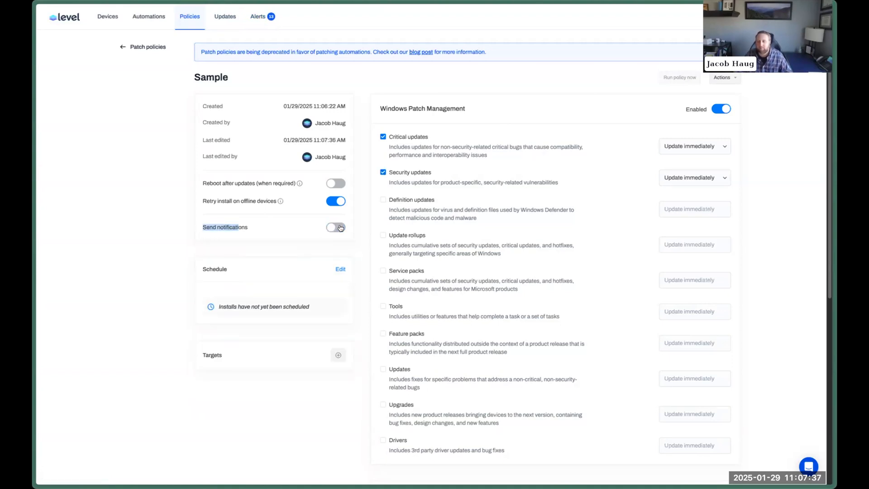
{"action": "left_click", "coordinate": [416, 173]}
{"action": "left_click", "coordinate": [415, 173]}
{"action": "double_click", "coordinate": [418, 140]}
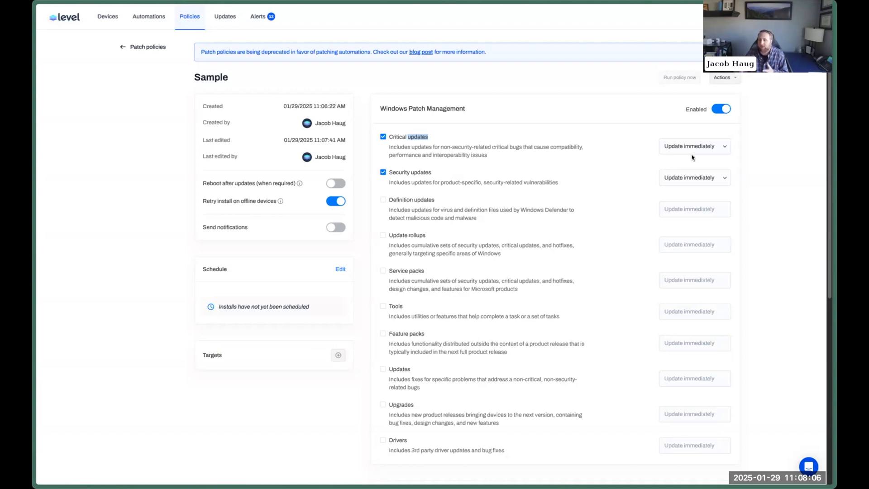
Delete the Sample patch policy.
{"action": "left_click", "coordinate": [723, 77]}
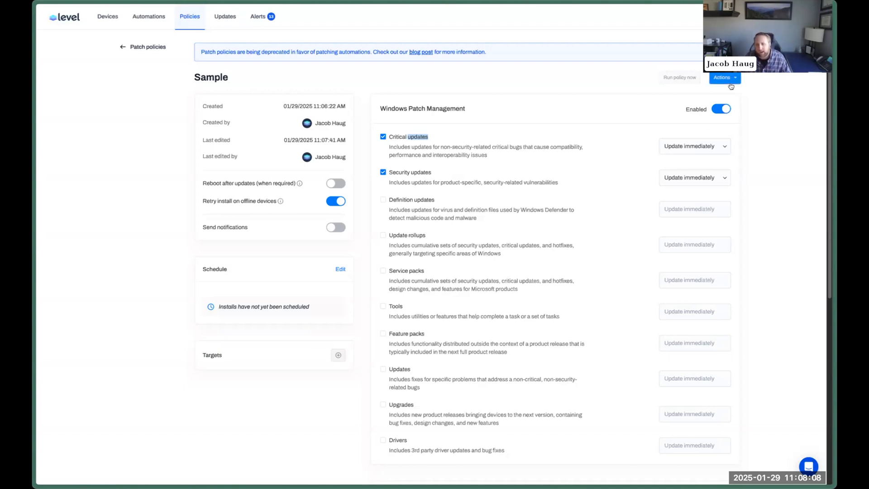
{"action": "left_click", "coordinate": [734, 109]}
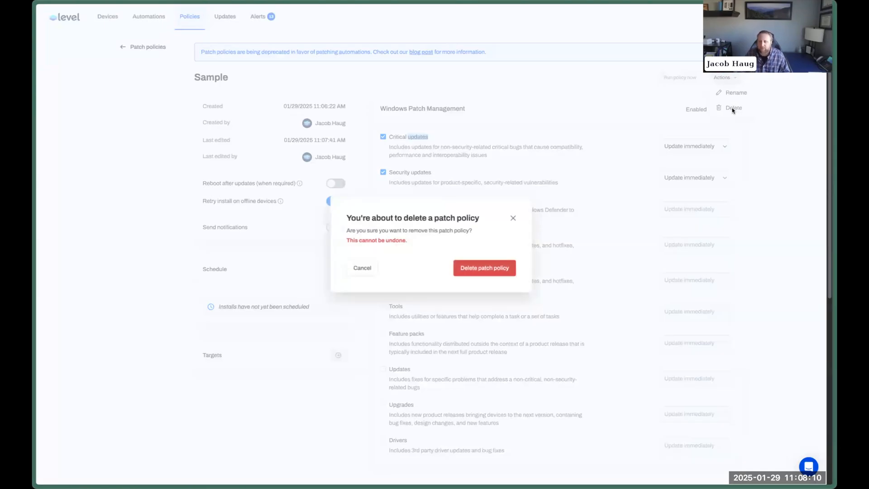
{"action": "left_click", "coordinate": [484, 267]}
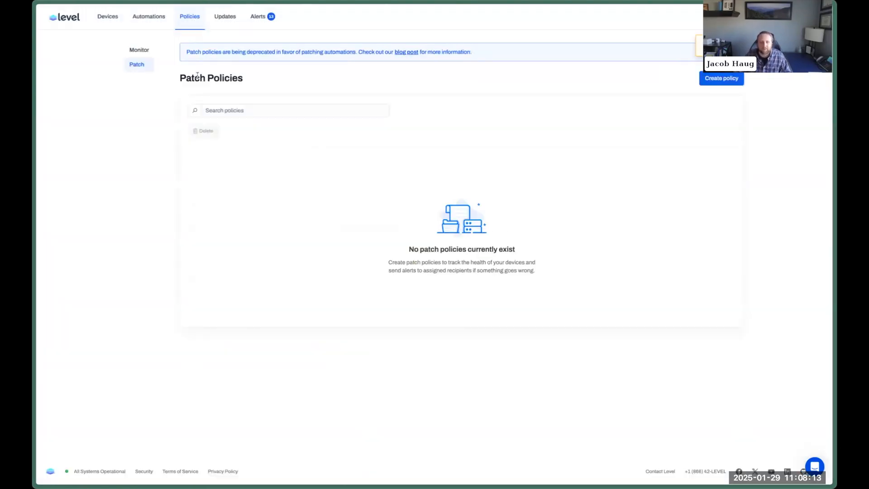
Create a new Patching automation named 'Consolidated Patch Policy'.
{"action": "left_click", "coordinate": [161, 27]}
{"action": "left_click", "coordinate": [174, 236]}
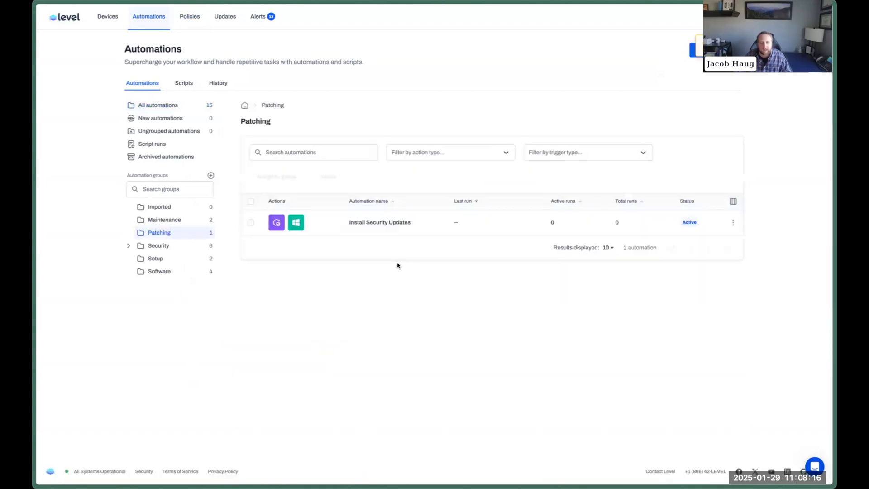
{"action": "left_click", "coordinate": [691, 52]}
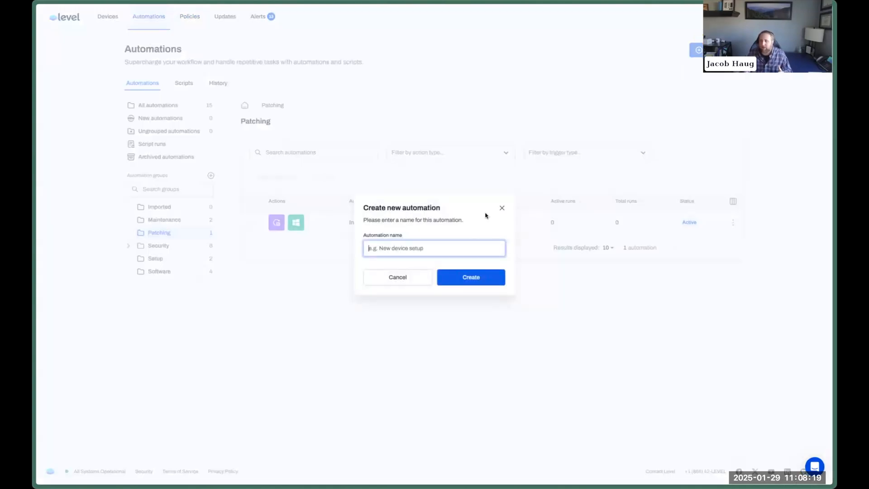
{"action": "type", "text": "Co"}
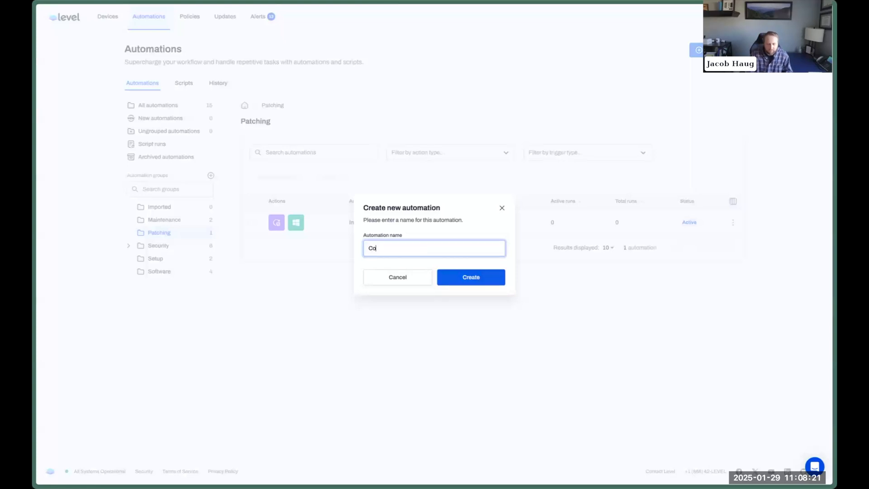
{"action": "type", "text": "nsolidate"}
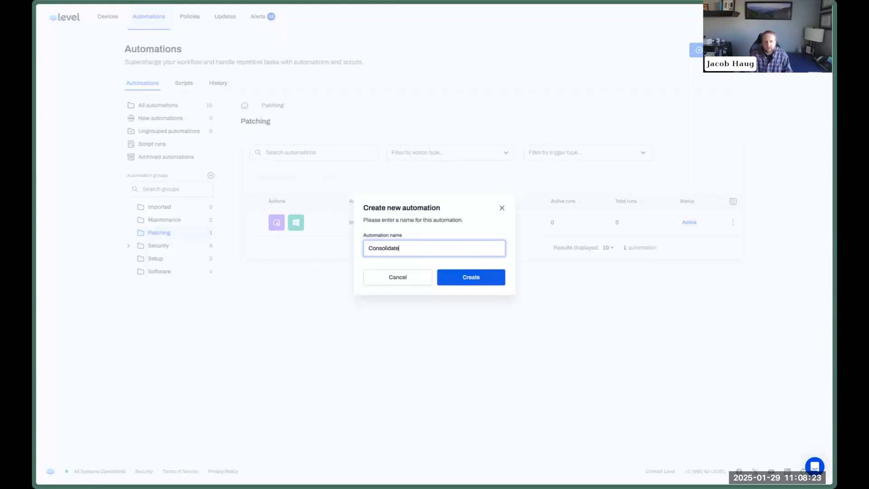
{"action": "type", "text": "d Patch Policy"}
{"action": "key", "text": "Return"}
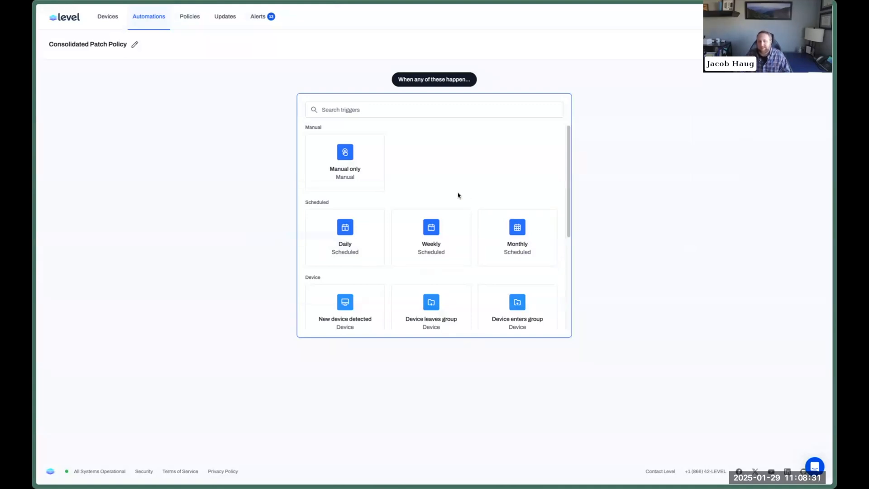
Set a weekly trigger running on Monday and Friday.
{"action": "left_click", "coordinate": [435, 234]}
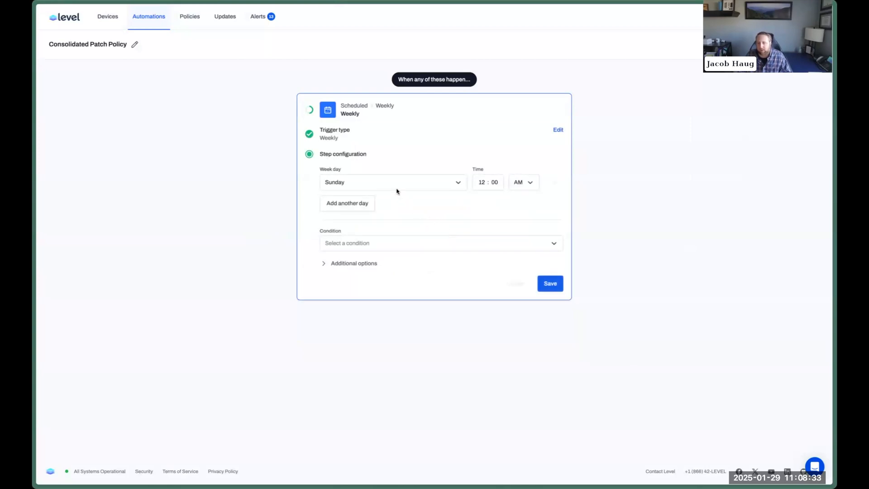
{"action": "left_click", "coordinate": [365, 185]}
{"action": "left_click", "coordinate": [354, 221]}
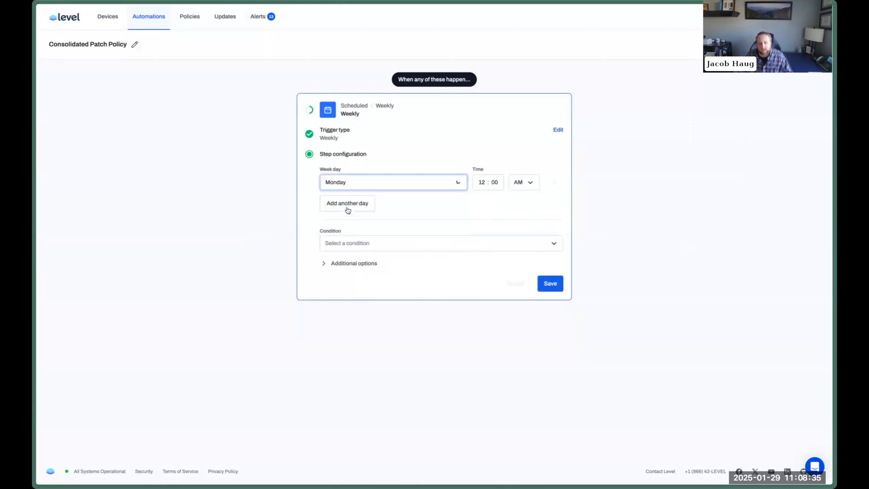
{"action": "left_click", "coordinate": [348, 204]}
{"action": "left_click", "coordinate": [350, 303]}
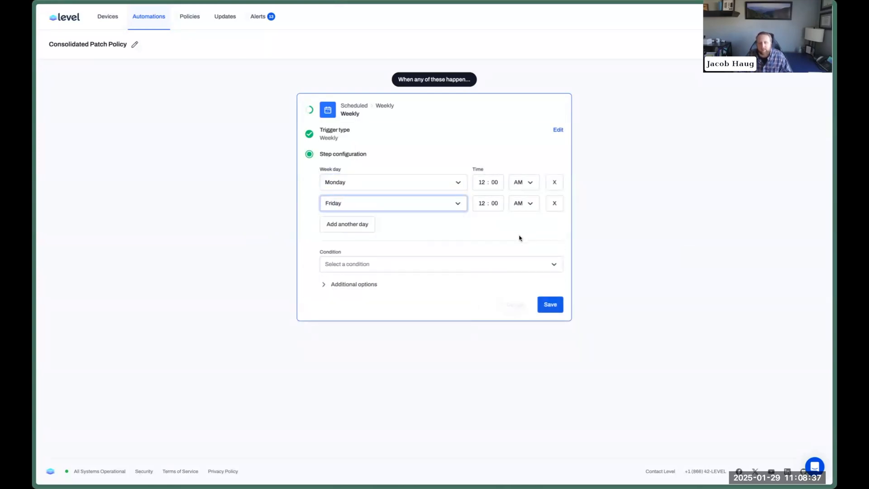
Try All devices, Platform (Windows, Mac) and Device group (ABC Dental, YMCA Aspen) trigger conditions.
{"action": "left_click", "coordinate": [455, 264]}
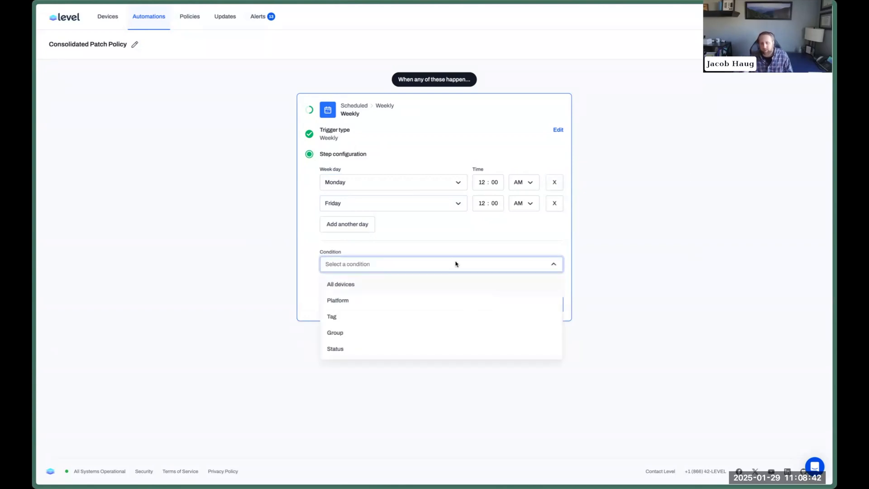
{"action": "left_click", "coordinate": [380, 285]}
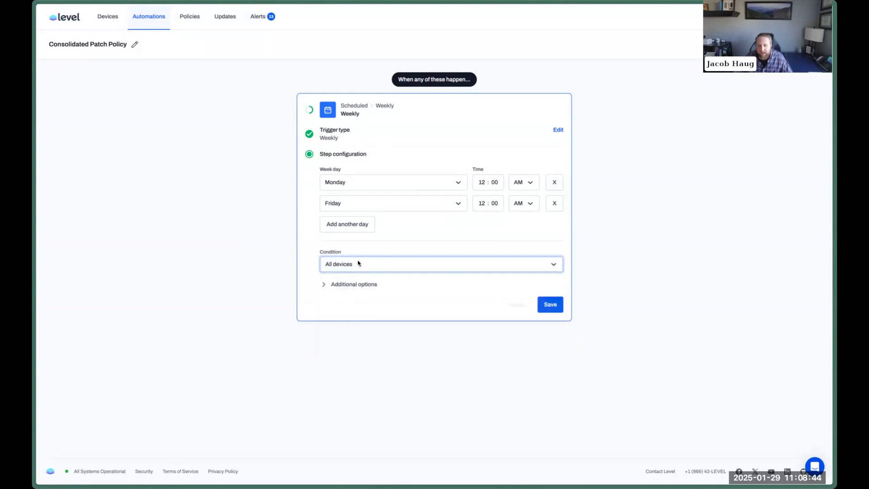
{"action": "left_click", "coordinate": [358, 264]}
{"action": "left_click", "coordinate": [356, 298]}
{"action": "left_click", "coordinate": [364, 304]}
{"action": "left_click", "coordinate": [340, 339]}
{"action": "left_click", "coordinate": [375, 305]}
{"action": "left_click", "coordinate": [435, 326]}
{"action": "left_click", "coordinate": [546, 304]}
{"action": "left_click", "coordinate": [433, 269]}
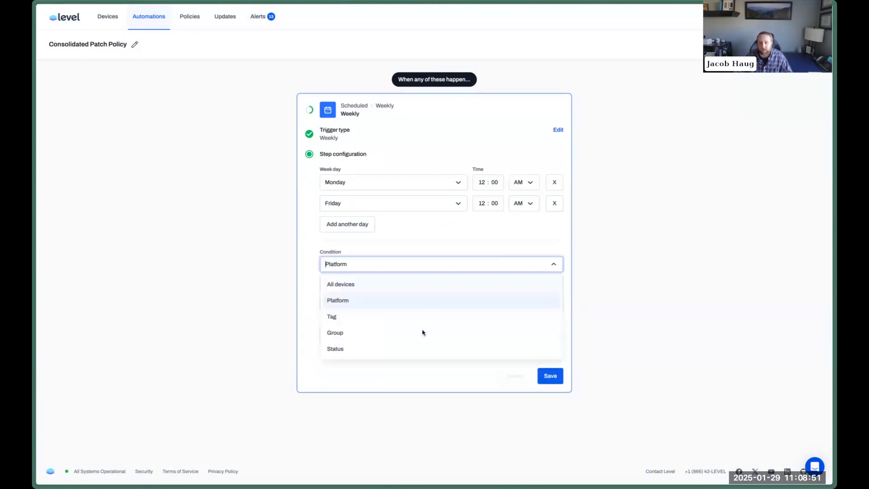
{"action": "left_click", "coordinate": [393, 336]}
{"action": "left_click", "coordinate": [325, 305]}
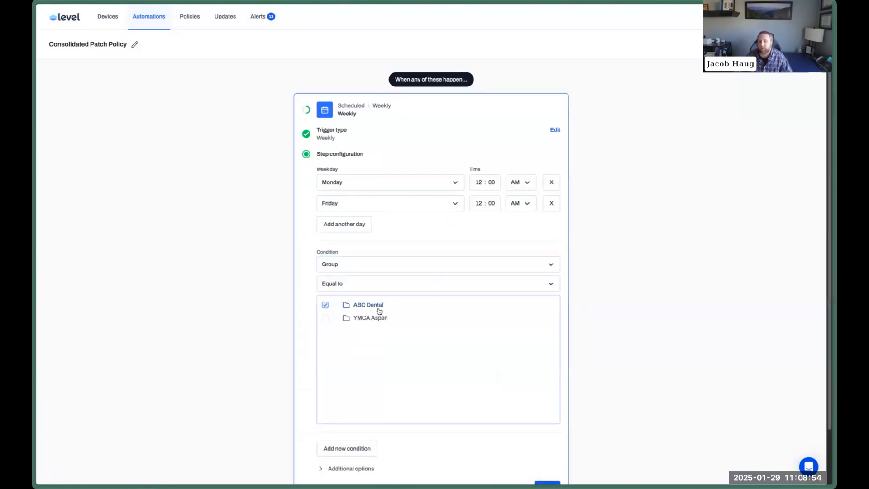
{"action": "left_click", "coordinate": [325, 318]}
Limit the trigger to devices with the MANAGED tag.
{"action": "left_click", "coordinate": [357, 270]}
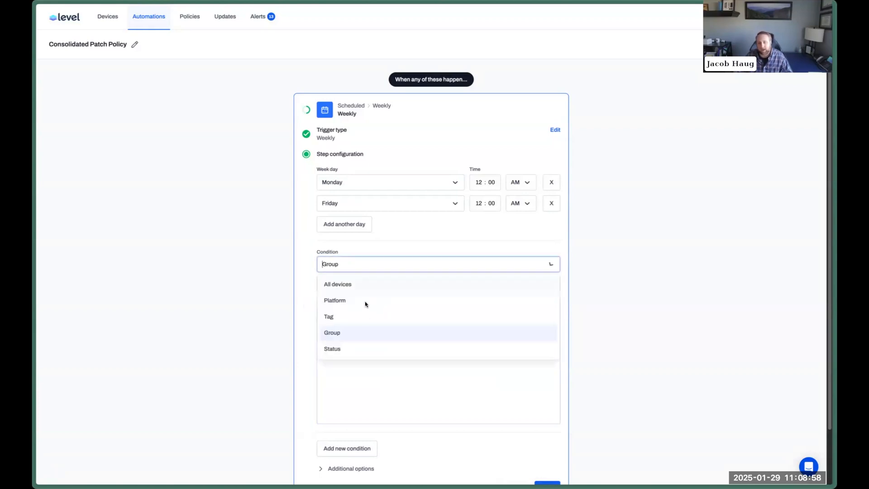
{"action": "left_click", "coordinate": [357, 315]}
{"action": "left_click", "coordinate": [358, 302]}
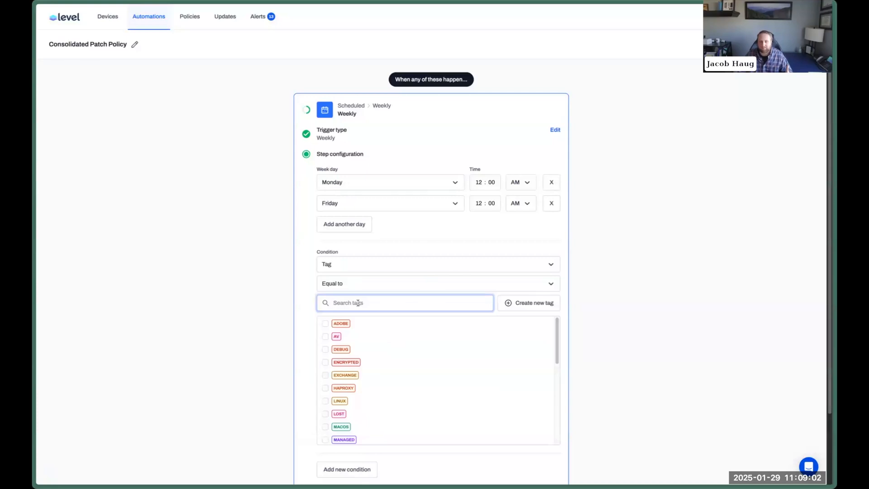
{"action": "type", "text": "man"}
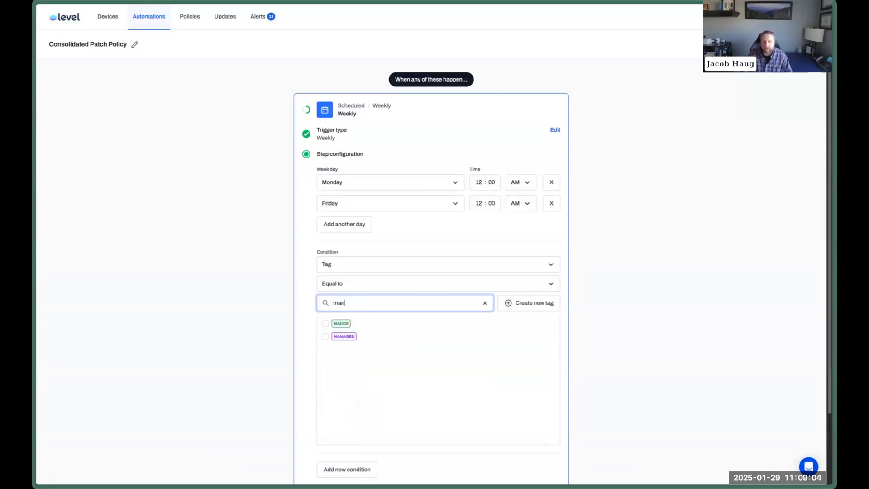
{"action": "left_click", "coordinate": [325, 323]}
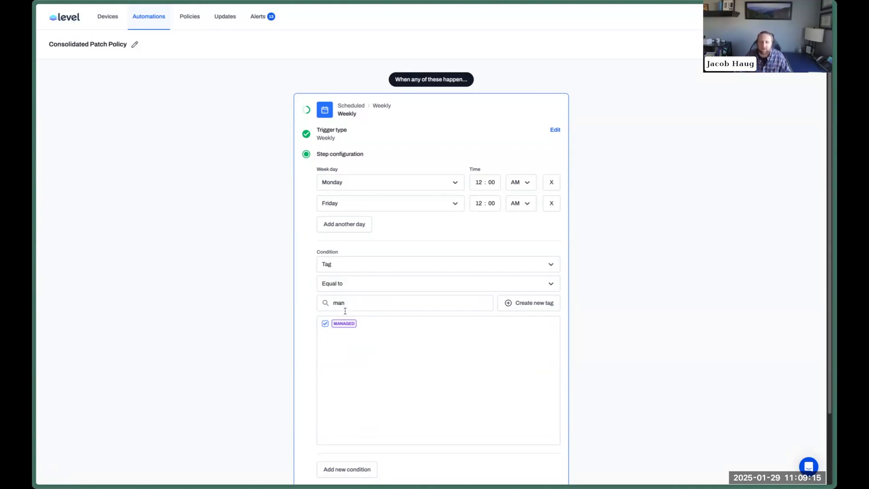
Name the trigger 'Weekly Patching' and save it.
{"action": "scroll", "coordinate": [385, 333], "scroll_direction": "down", "scroll_amount": 1}
{"action": "scroll", "coordinate": [385, 333], "scroll_direction": "down", "scroll_amount": 3}
{"action": "left_click", "coordinate": [370, 411]}
{"action": "left_click", "coordinate": [377, 436]}
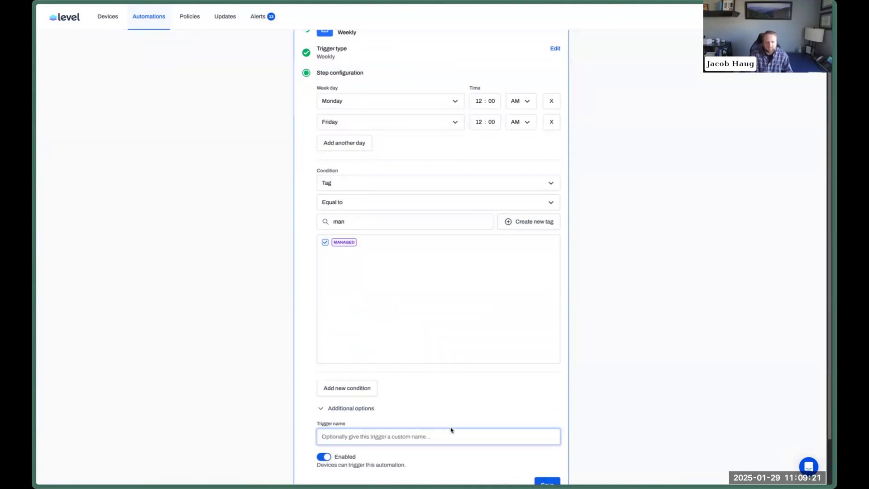
{"action": "type", "text": "Weekly Patching (Monday & Friday @ 12 AM"}
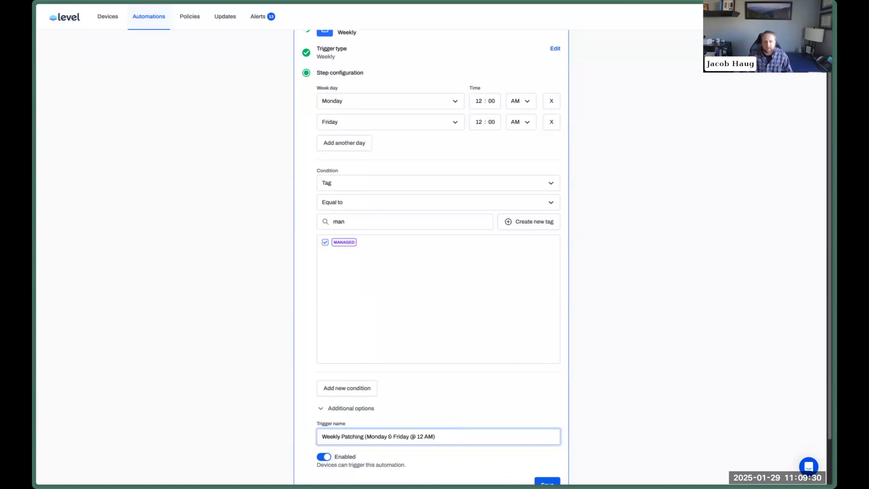
{"action": "key", "text": "Return"}
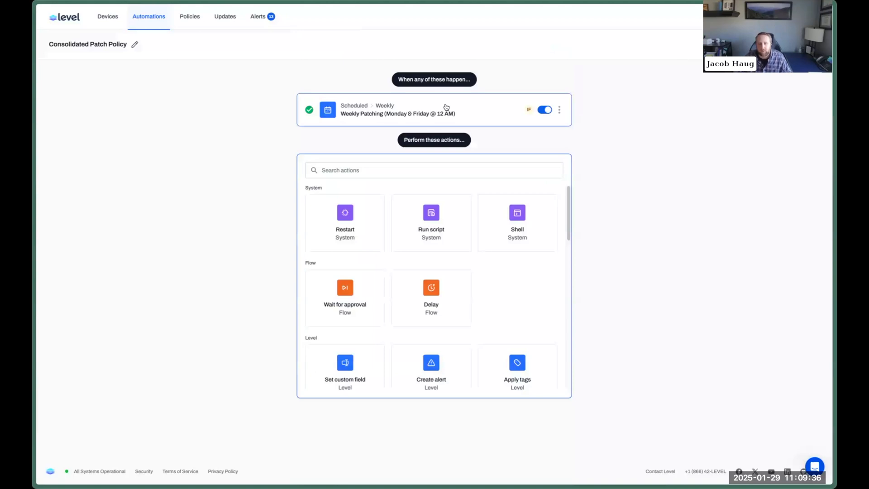
Add an Install Windows updates action and enable every update category.
{"action": "scroll", "coordinate": [454, 256], "scroll_direction": "down", "scroll_amount": 2}
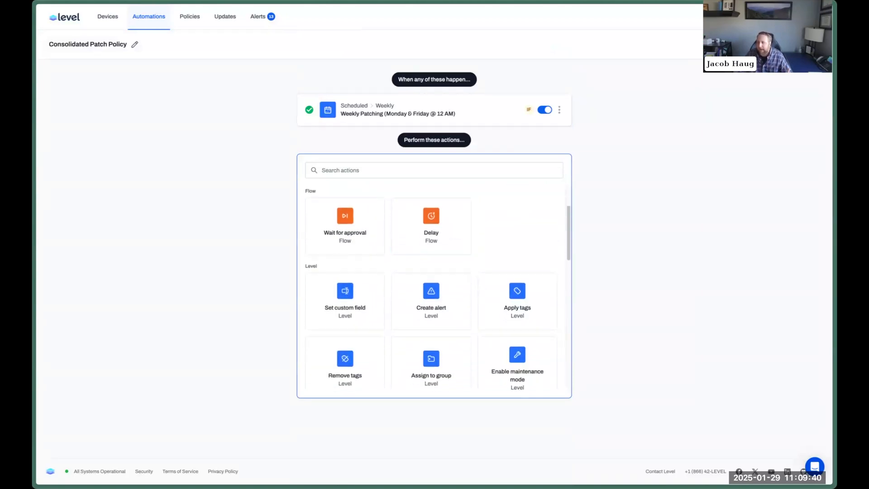
{"action": "scroll", "coordinate": [513, 205], "scroll_direction": "down", "scroll_amount": 3}
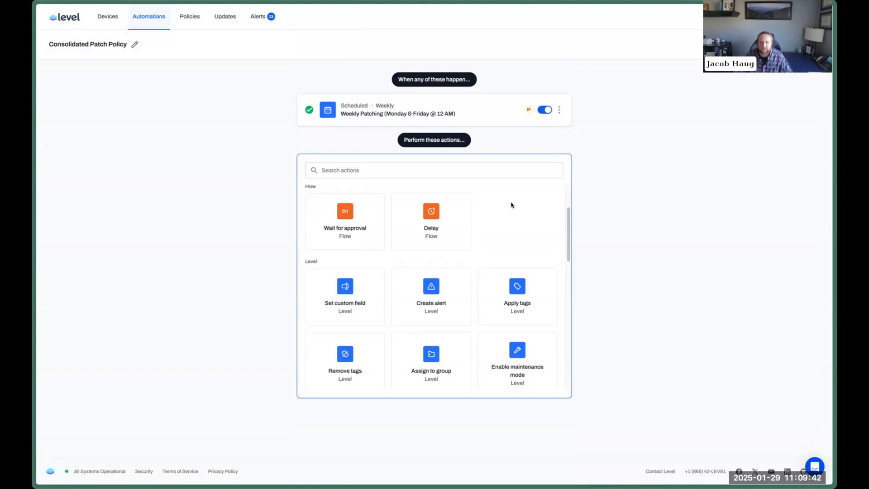
{"action": "scroll", "coordinate": [512, 204], "scroll_direction": "down", "scroll_amount": 2}
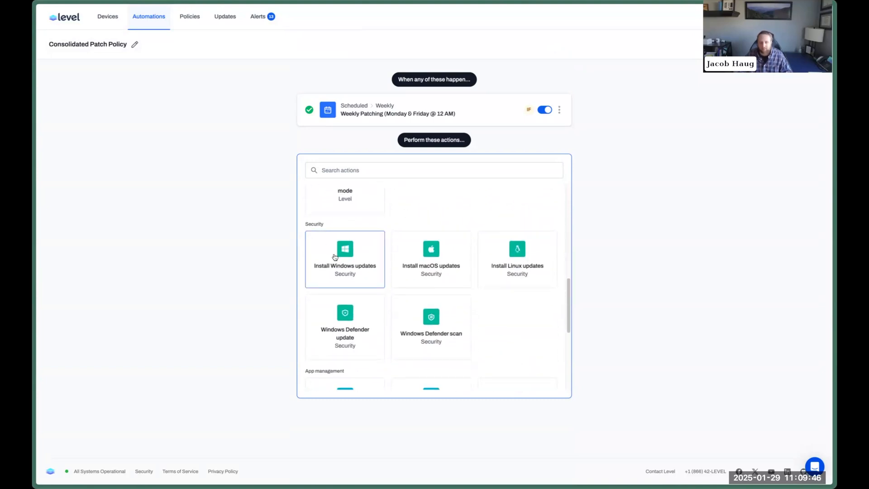
{"action": "left_click", "coordinate": [335, 257]}
{"action": "left_click", "coordinate": [388, 239]}
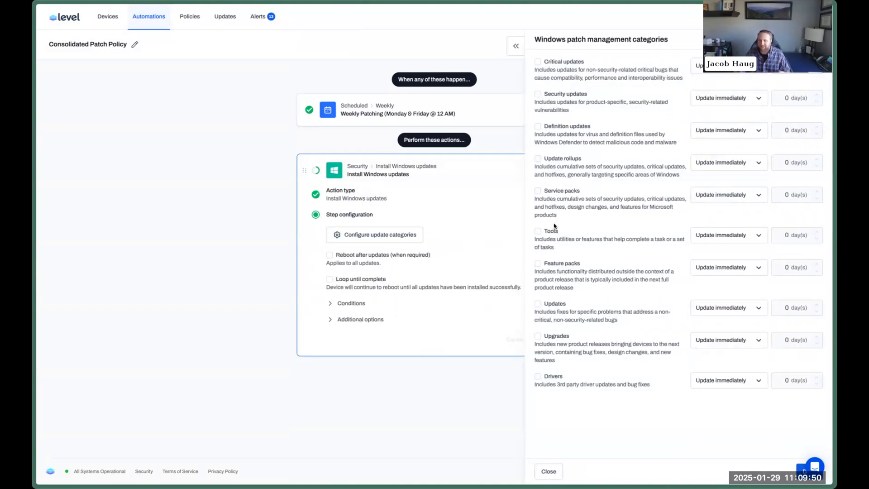
{"action": "left_click", "coordinate": [566, 63]}
{"action": "left_click", "coordinate": [565, 94]}
{"action": "left_click", "coordinate": [570, 127]}
{"action": "left_click", "coordinate": [564, 159]}
{"action": "left_click", "coordinate": [555, 192]}
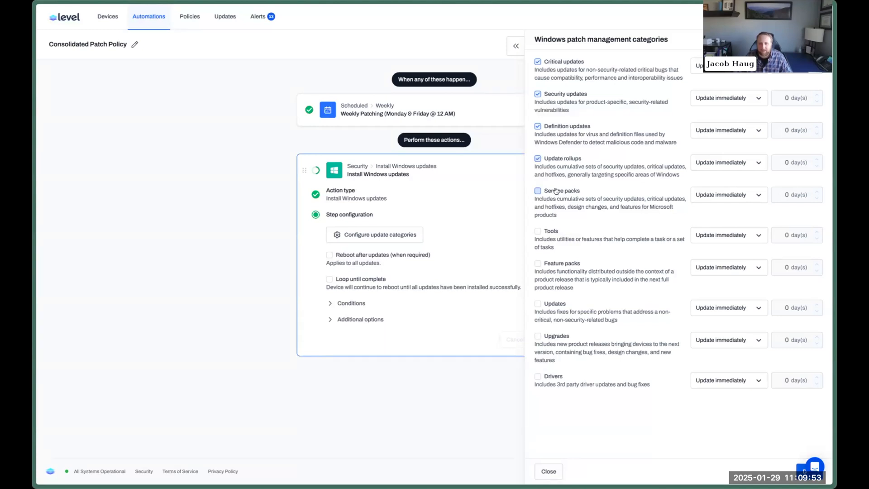
{"action": "left_click", "coordinate": [556, 262]}
{"action": "left_click", "coordinate": [555, 304]}
{"action": "left_click", "coordinate": [556, 336]}
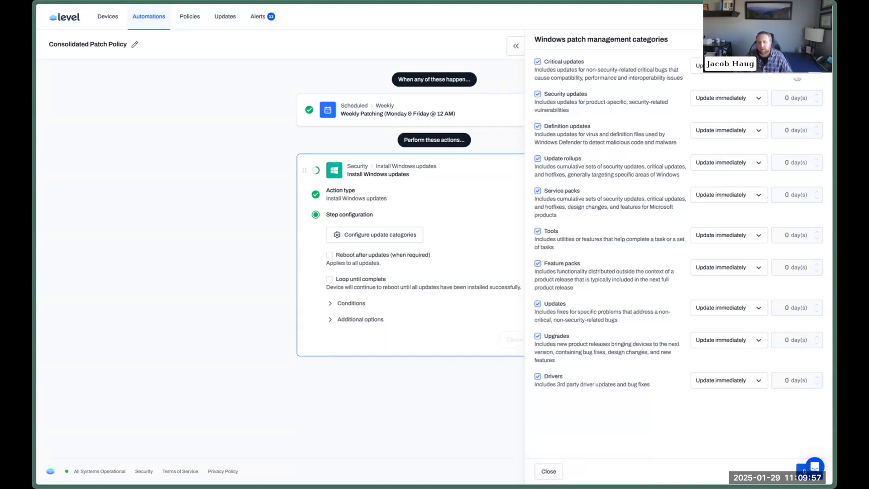
Delay Update rollups and Tools by 7 days, Service packs and Feature packs by 14 days.
{"action": "left_click", "coordinate": [725, 67]}
{"action": "left_click", "coordinate": [724, 103]}
{"action": "left_click", "coordinate": [745, 161]}
{"action": "left_click", "coordinate": [720, 195]}
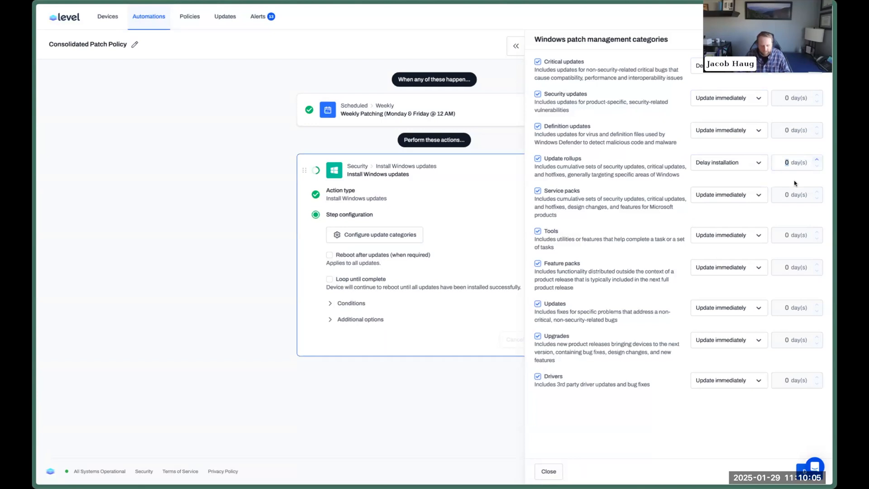
{"action": "type", "text": "7"}
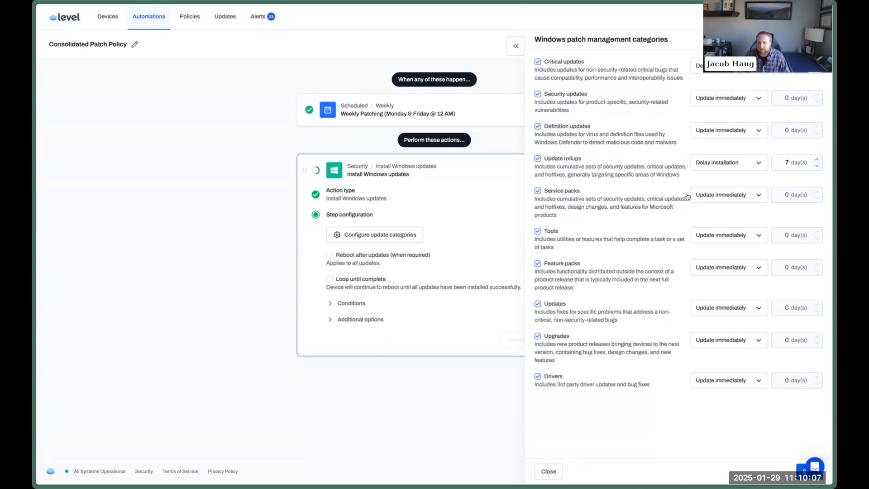
{"action": "left_click", "coordinate": [724, 195]}
{"action": "left_click", "coordinate": [718, 232]}
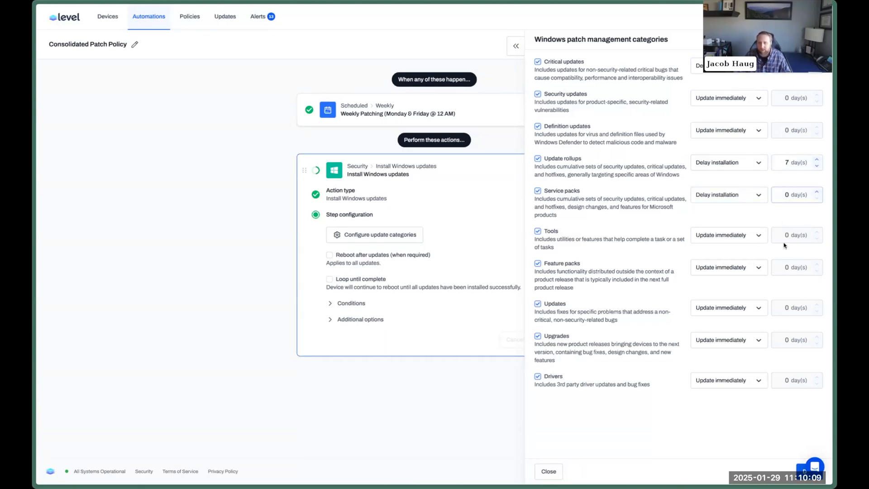
{"action": "type", "text": "14"}
{"action": "left_click", "coordinate": [725, 234]}
{"action": "left_click", "coordinate": [722, 270]}
{"action": "type", "text": "7"}
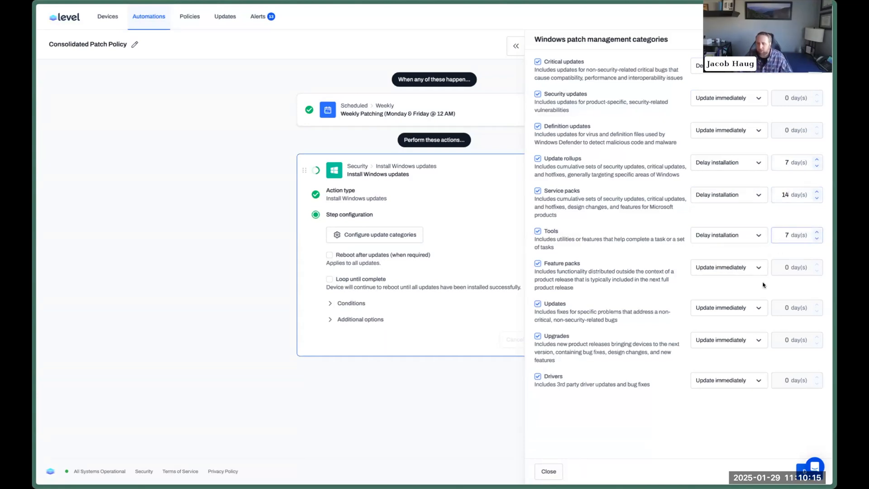
{"action": "left_click", "coordinate": [747, 268]}
{"action": "left_click", "coordinate": [720, 306]}
{"action": "type", "text": "14"}
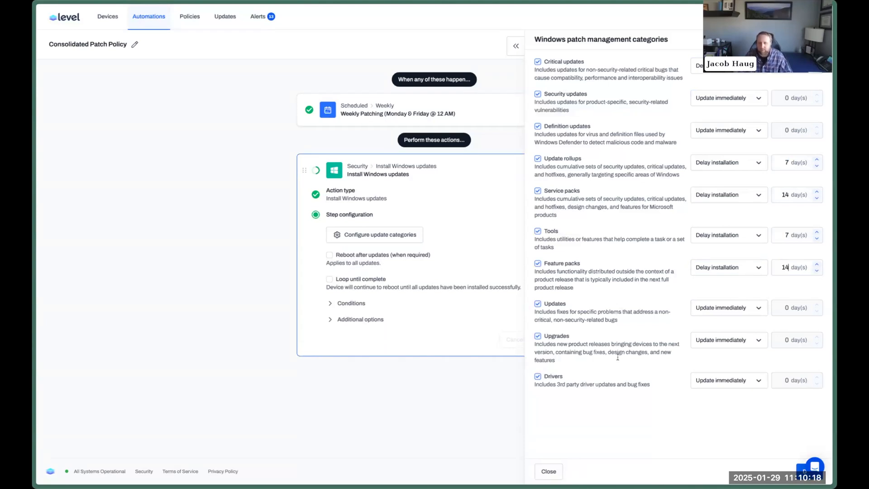
Delay Drivers, Upgrades and Updates by 7 days and close the category settings.
{"action": "left_click", "coordinate": [758, 382]}
{"action": "left_click", "coordinate": [720, 414]}
{"action": "left_click", "coordinate": [783, 382]}
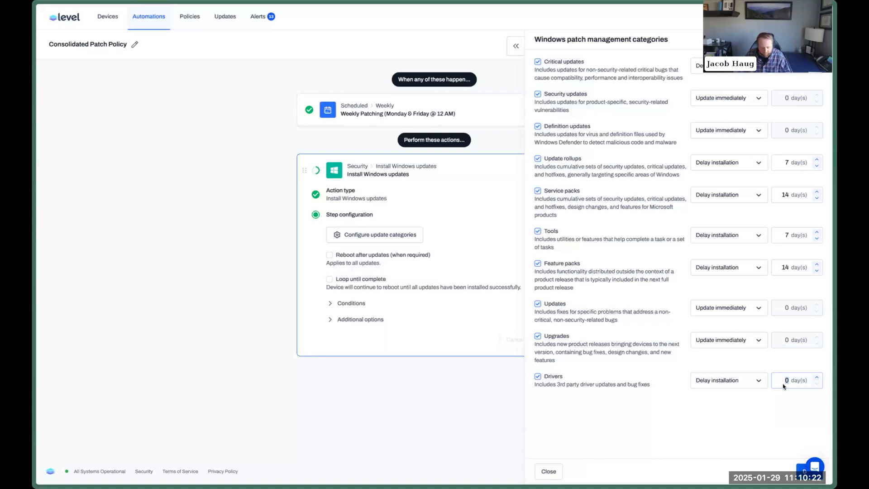
{"action": "type", "text": "7"}
{"action": "left_click", "coordinate": [720, 340]}
{"action": "left_click", "coordinate": [724, 376]}
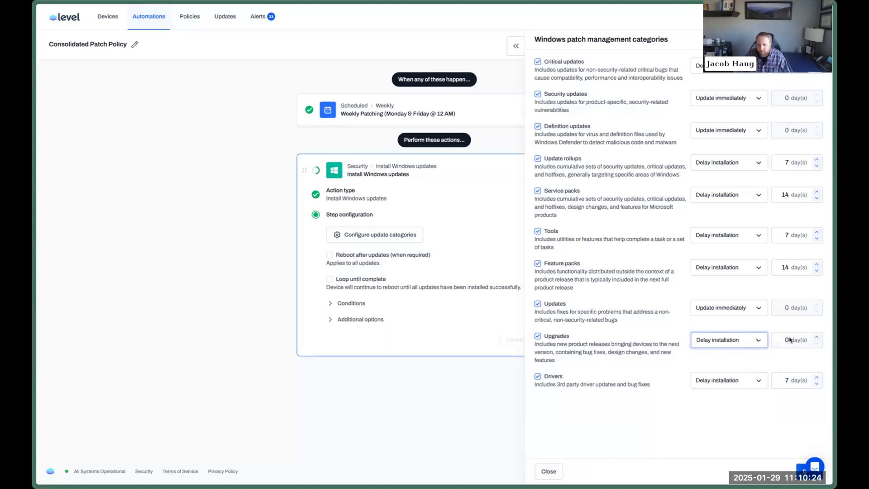
{"action": "type", "text": "7"}
{"action": "left_click", "coordinate": [730, 309]}
{"action": "left_click", "coordinate": [720, 337]}
{"action": "left_click", "coordinate": [790, 308]}
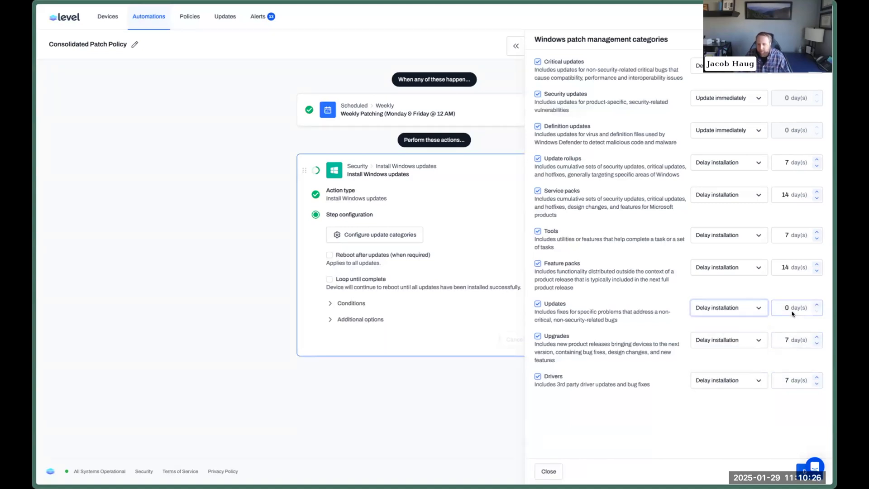
{"action": "type", "text": "7"}
{"action": "left_click", "coordinate": [802, 471]}
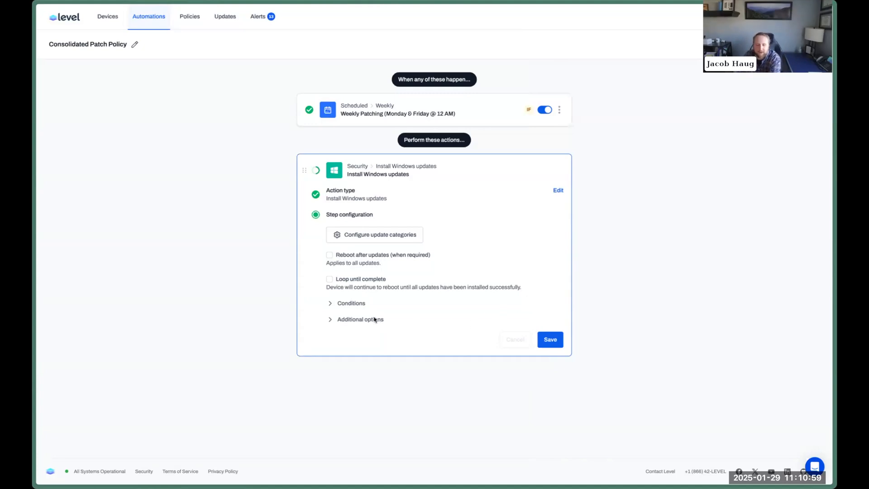
Add a Platform equal to Windows condition to the Windows updates action.
{"action": "left_click", "coordinate": [357, 304]}
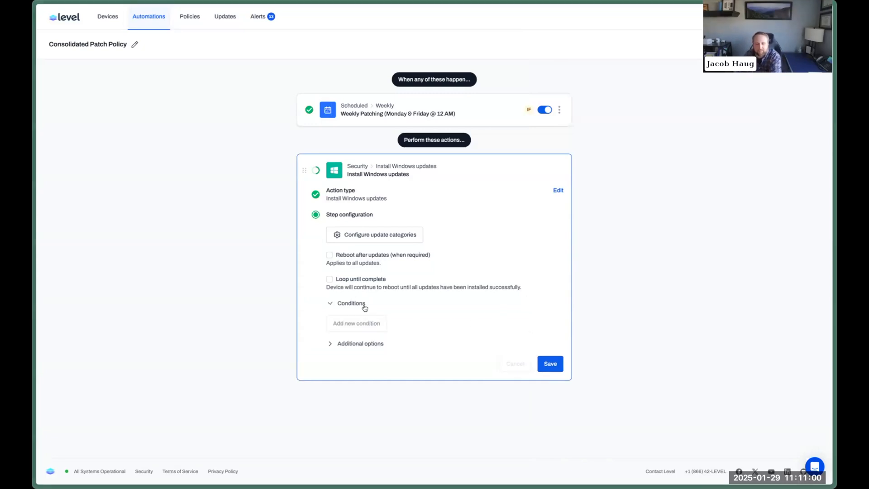
{"action": "left_click", "coordinate": [381, 330]}
{"action": "left_click", "coordinate": [395, 337]}
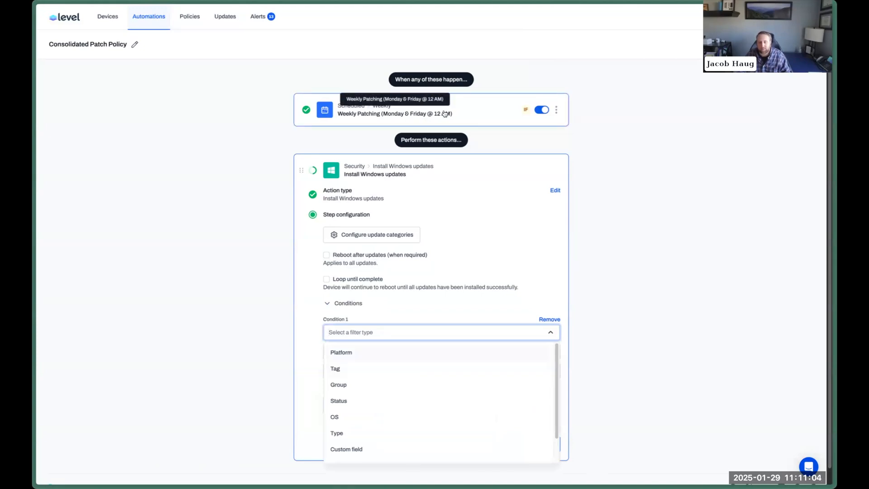
{"action": "left_click", "coordinate": [353, 356]}
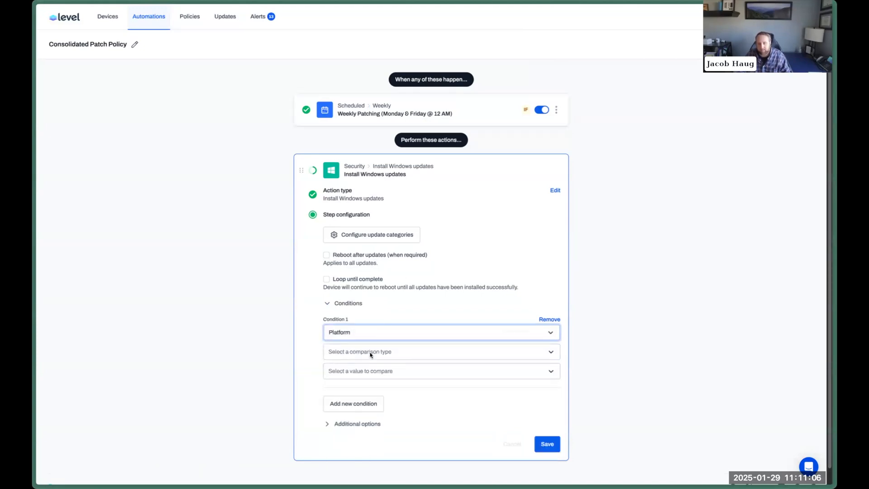
{"action": "left_click", "coordinate": [352, 375]}
{"action": "left_click", "coordinate": [360, 406]}
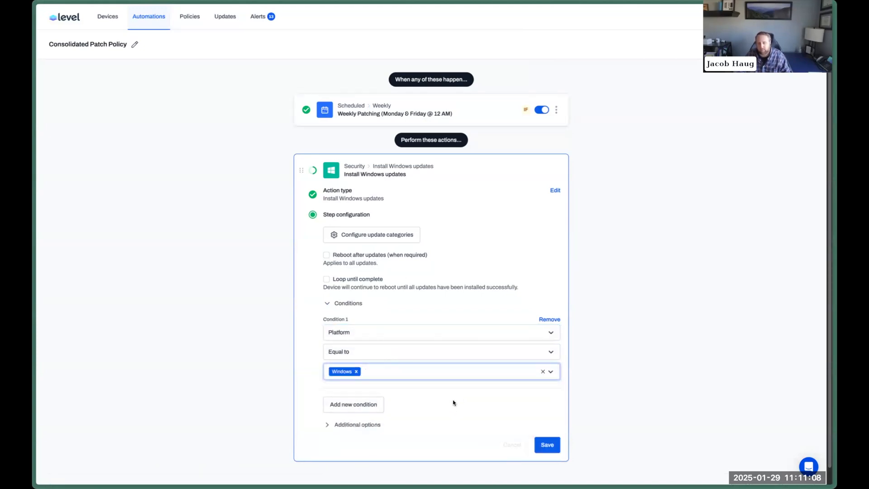
Name the action 'Install Windows Updates' and save it.
{"action": "scroll", "coordinate": [381, 410], "scroll_direction": "down", "scroll_amount": 1}
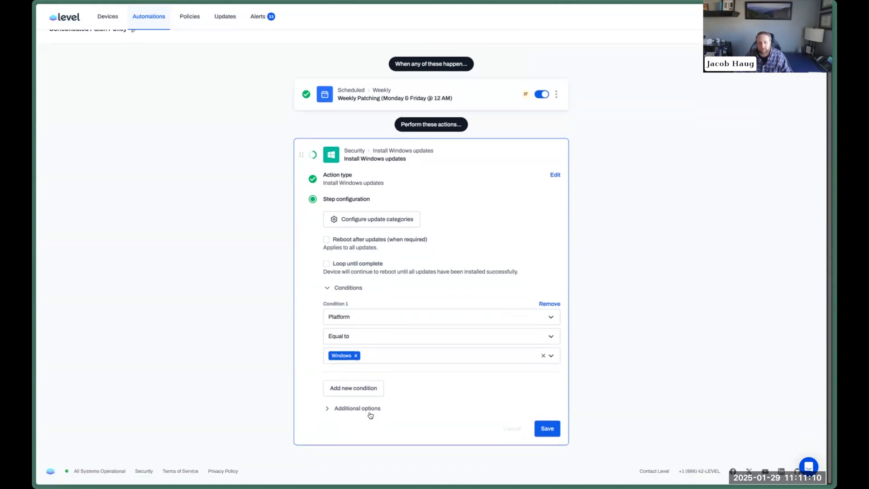
{"action": "left_click", "coordinate": [370, 410]}
{"action": "left_click", "coordinate": [535, 430]}
{"action": "type", "text": "Insta"}
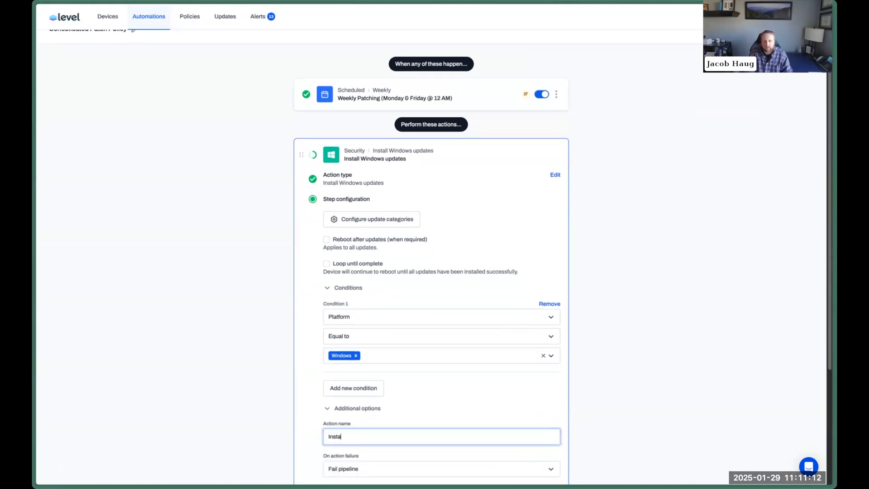
{"action": "type", "text": "ll Windows Updates"}
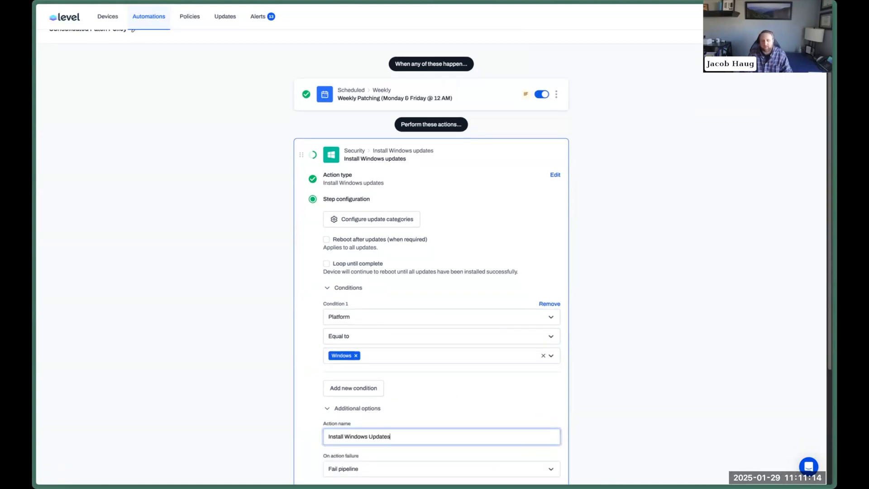
{"action": "key", "text": "Return"}
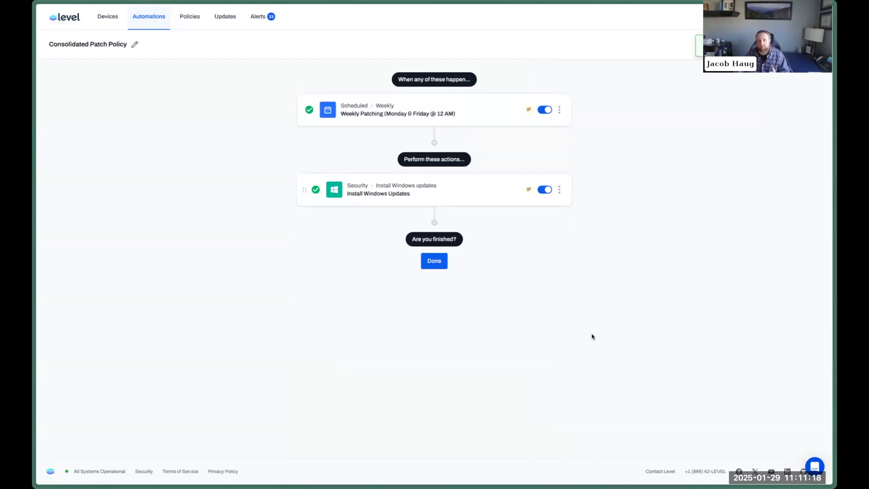
Add an Install macOS updates action after the Windows step.
{"action": "left_click", "coordinate": [438, 182]}
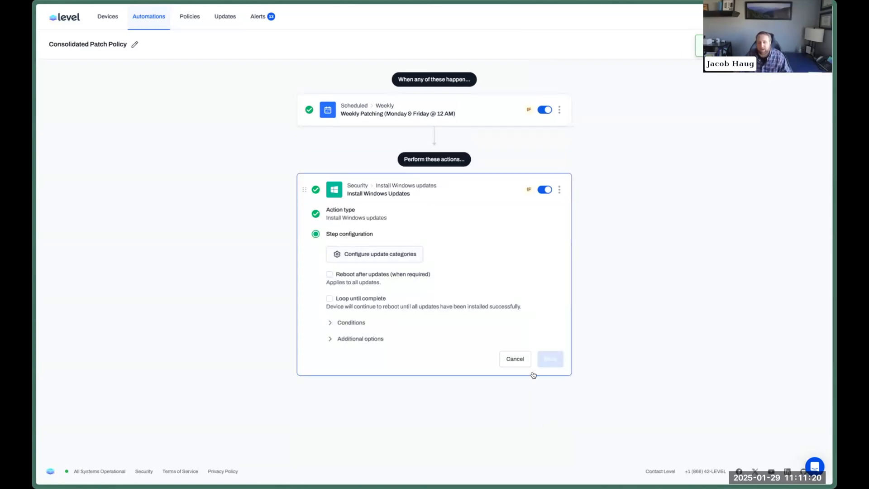
{"action": "left_click", "coordinate": [502, 359]}
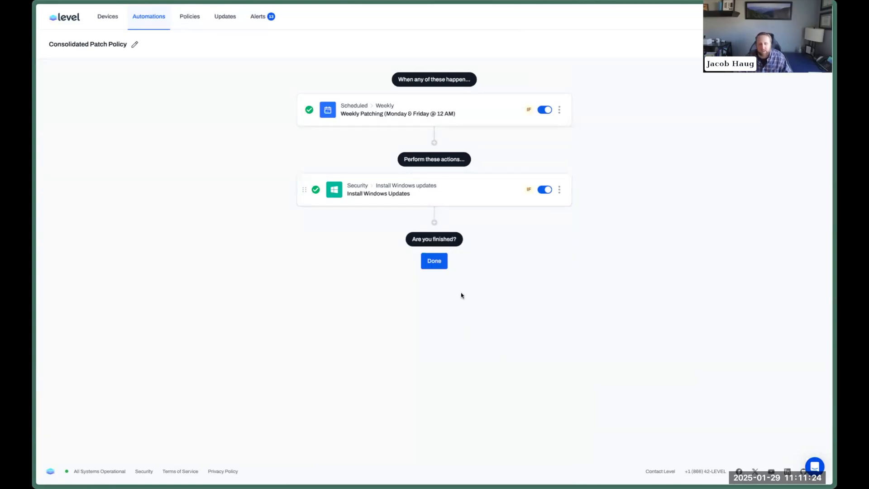
{"action": "left_click", "coordinate": [434, 223]}
{"action": "scroll", "coordinate": [490, 351], "scroll_direction": "down", "scroll_amount": 5}
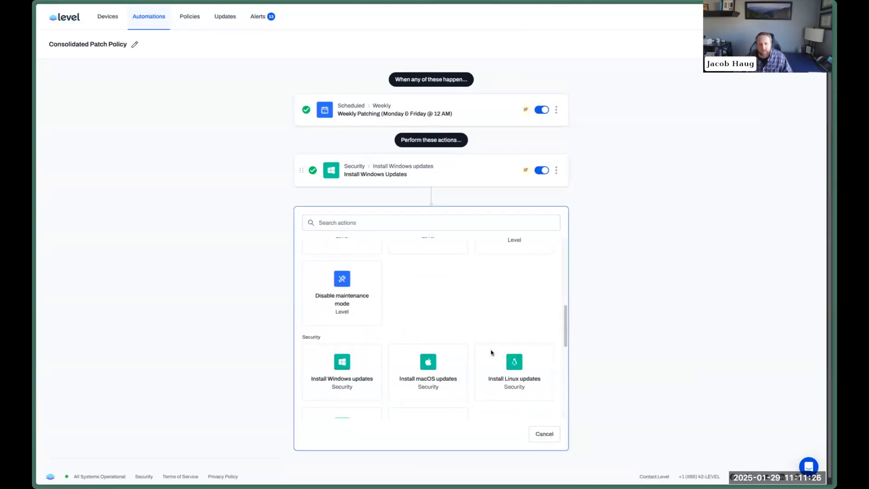
{"action": "left_click", "coordinate": [425, 346]}
{"action": "left_click", "coordinate": [385, 292]}
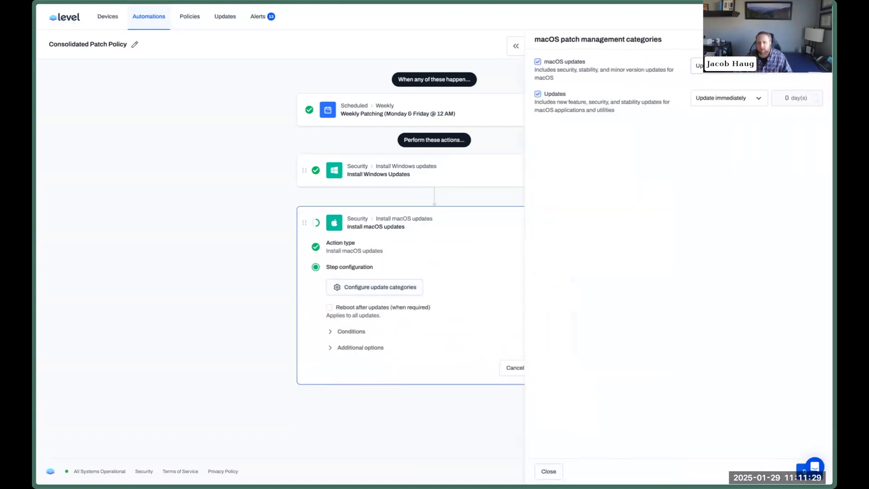
Set macOS updates and the Updates category to delay installation by 7 days.
{"action": "left_click", "coordinate": [722, 66]}
{"action": "left_click", "coordinate": [778, 103]}
{"action": "left_click", "coordinate": [725, 98]}
{"action": "left_click", "coordinate": [727, 133]}
{"action": "left_click", "coordinate": [785, 98]}
{"action": "left_click_drag", "start_coordinate": [786, 97], "coordinate": [792, 98]}
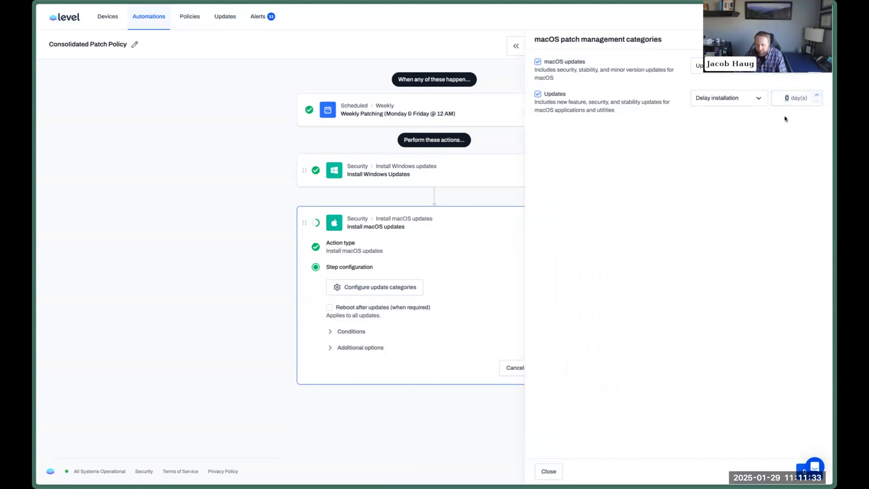
{"action": "type", "text": "7"}
{"action": "left_click", "coordinate": [725, 65]}
{"action": "left_click", "coordinate": [725, 98]}
{"action": "left_click", "coordinate": [801, 469]}
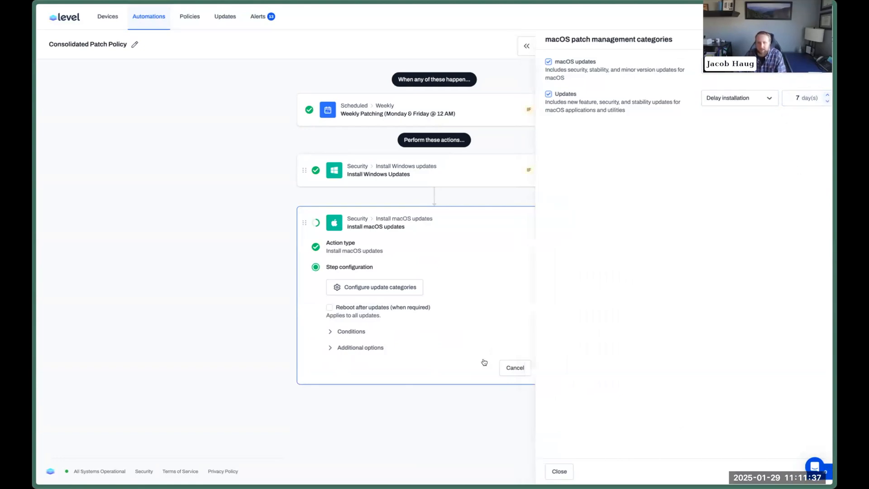
Restrict the macOS step with a Platform equal to Mac condition.
{"action": "left_click", "coordinate": [369, 331]}
{"action": "left_click", "coordinate": [374, 351]}
{"action": "left_click", "coordinate": [363, 360]}
{"action": "left_click", "coordinate": [361, 379]}
{"action": "left_click", "coordinate": [360, 373]}
{"action": "left_click", "coordinate": [368, 394]}
{"action": "left_click", "coordinate": [368, 392]}
{"action": "left_click", "coordinate": [366, 413]}
Name the step 'Install macOS Updates' and save it.
{"action": "left_click", "coordinate": [349, 446]}
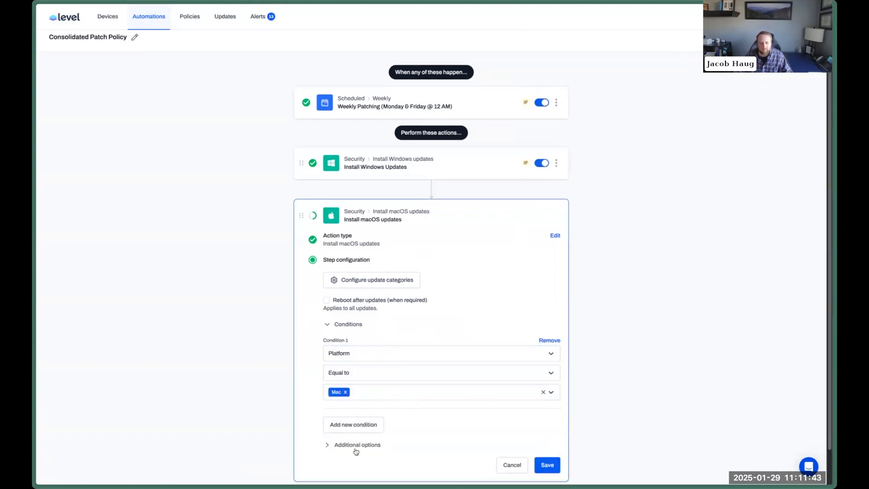
{"action": "left_click", "coordinate": [366, 472]}
{"action": "type", "text": "stall macOS Updates"}
{"action": "key", "text": "Return"}
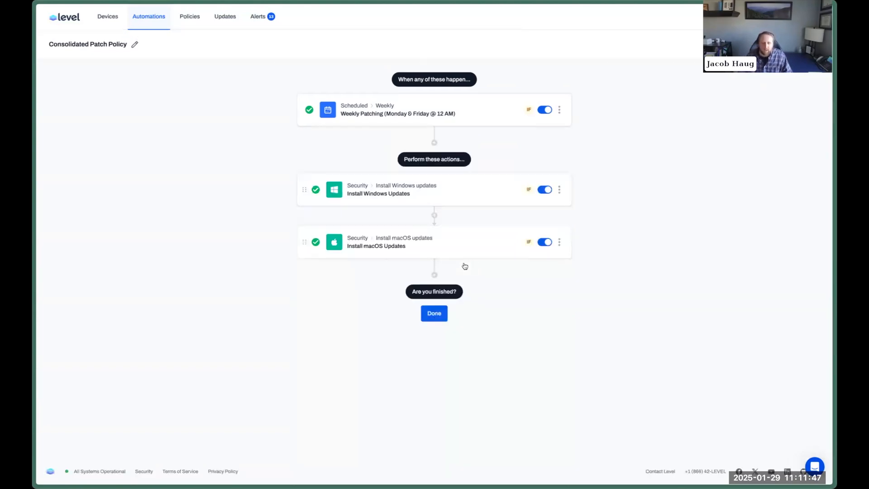
Add an Install Linux updates action with General updates included.
{"action": "left_click", "coordinate": [437, 277]}
{"action": "scroll", "coordinate": [498, 304], "scroll_direction": "down", "scroll_amount": 6}
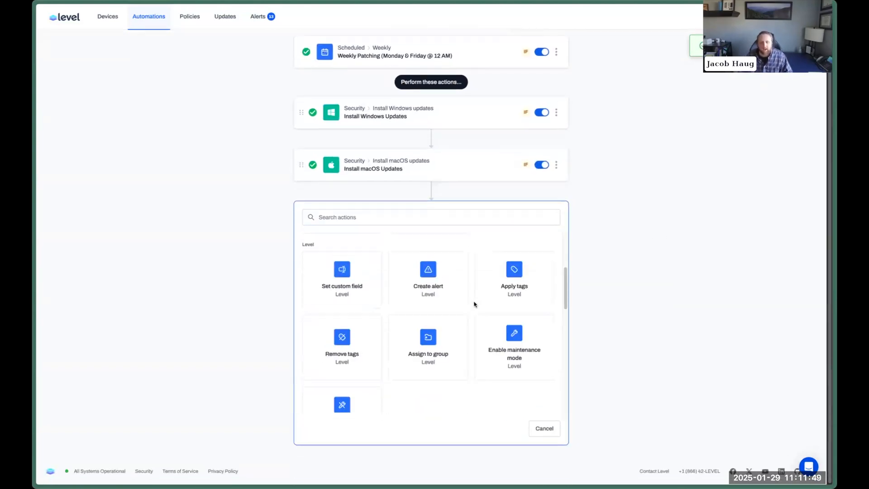
{"action": "scroll", "coordinate": [475, 302], "scroll_direction": "down", "scroll_amount": 4}
{"action": "left_click", "coordinate": [502, 266]}
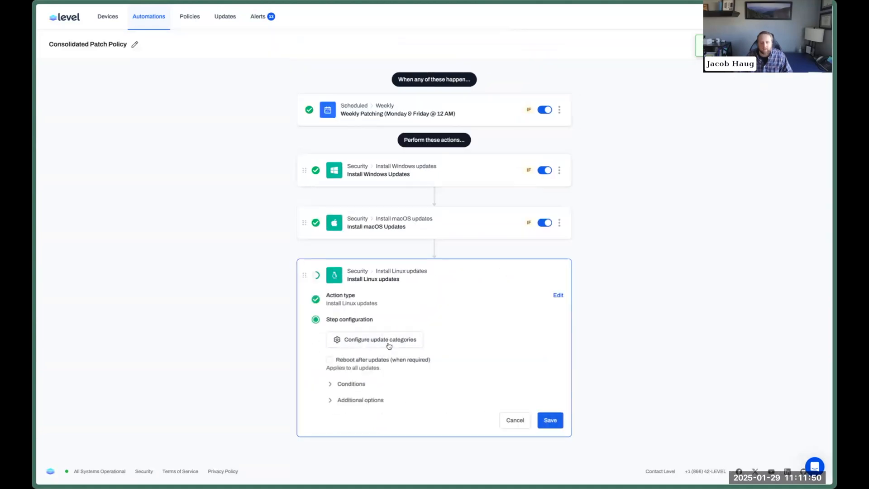
{"action": "left_click", "coordinate": [550, 63]}
{"action": "left_click", "coordinate": [550, 86]}
{"action": "left_click", "coordinate": [556, 111]}
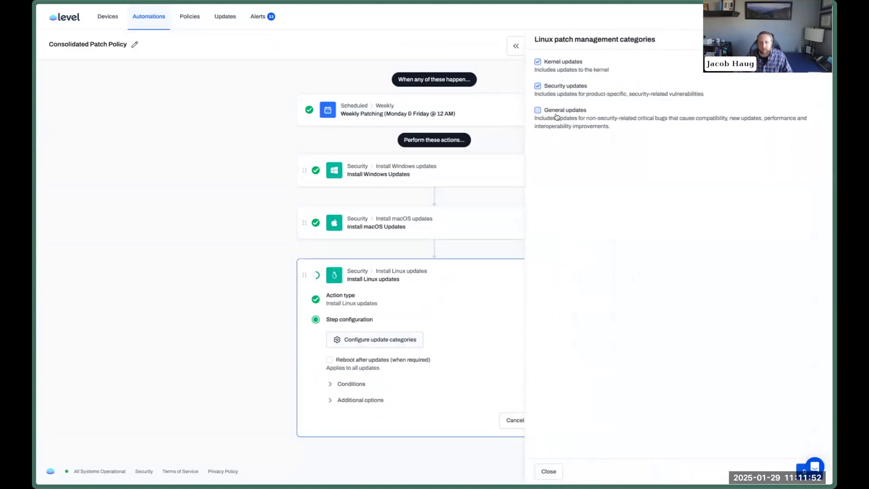
{"action": "key", "text": "Escape"}
Name the step 'Install Linux Updates', limit it to Platform Equal to Linux, and save.
{"action": "left_click", "coordinate": [358, 399]}
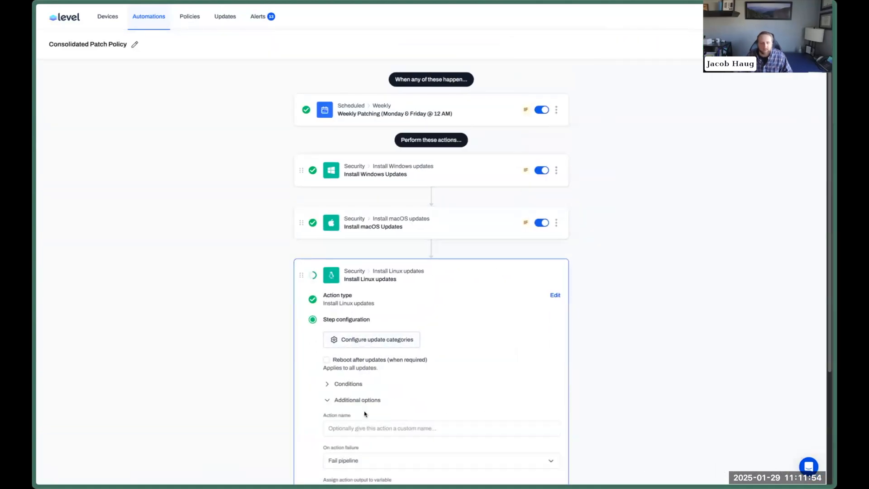
{"action": "type", "text": "Install Linux Updates"}
{"action": "left_click", "coordinate": [351, 385]}
{"action": "left_click", "coordinate": [359, 402]}
{"action": "left_click", "coordinate": [363, 413]}
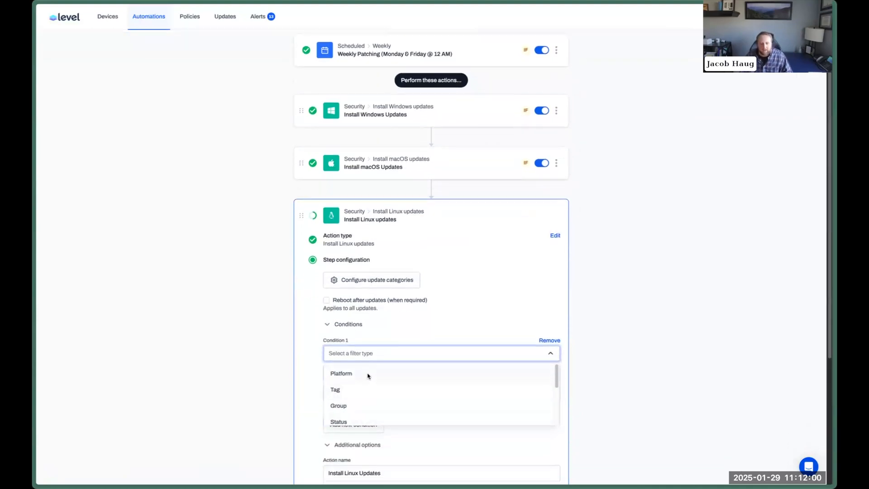
{"action": "left_click", "coordinate": [368, 375]}
{"action": "left_click", "coordinate": [374, 373]}
{"action": "left_click", "coordinate": [370, 392]}
{"action": "left_click", "coordinate": [374, 392]}
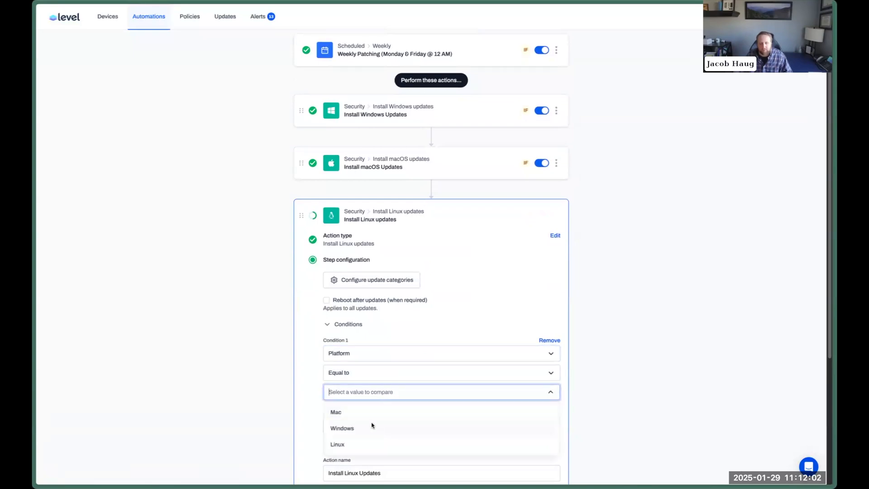
{"action": "left_click", "coordinate": [366, 443]}
{"action": "scroll", "coordinate": [568, 382], "scroll_direction": "down", "scroll_amount": 3}
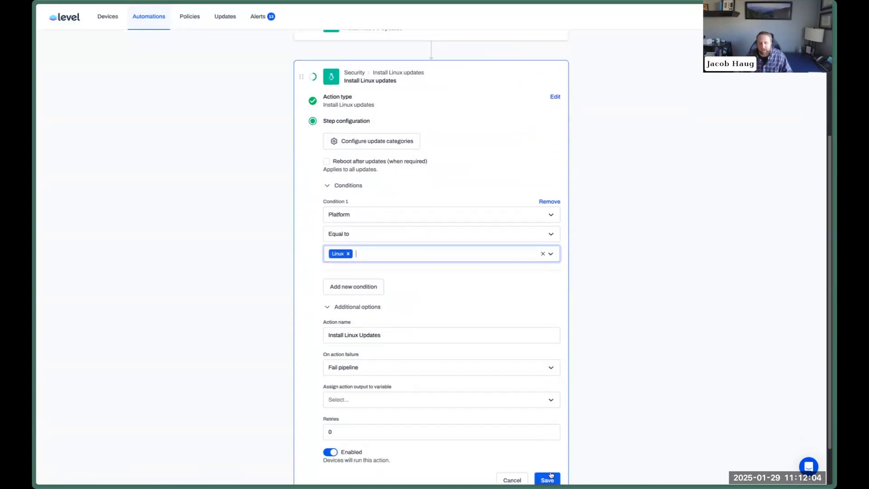
{"action": "left_click", "coordinate": [437, 364]}
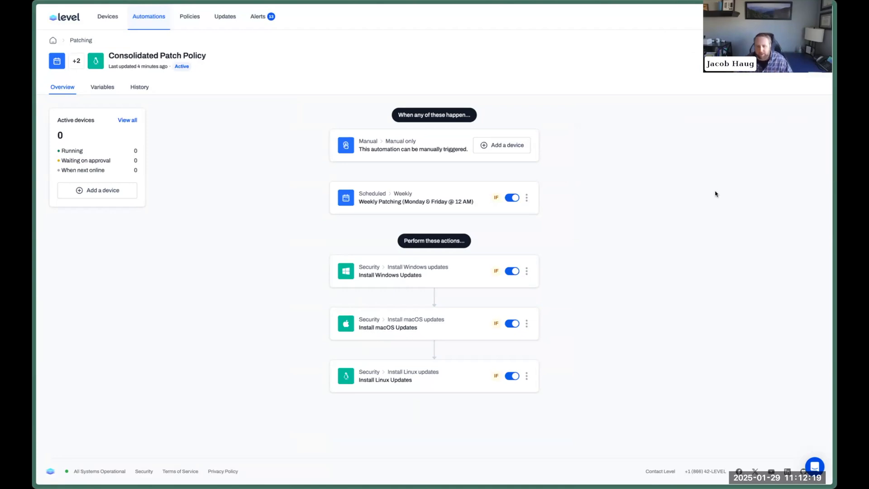
Replace the Consolidated Patch Policy name with 'Windows Patching' from the automation's overflow menu.
{"action": "left_click", "coordinate": [811, 60]}
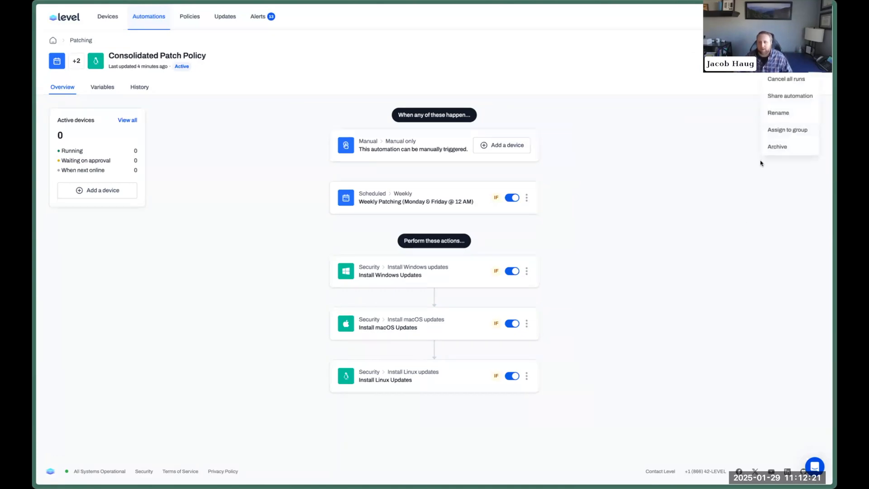
{"action": "left_click", "coordinate": [785, 114]}
{"action": "key", "text": "ctrl+a"}
{"action": "type", "text": "W"}
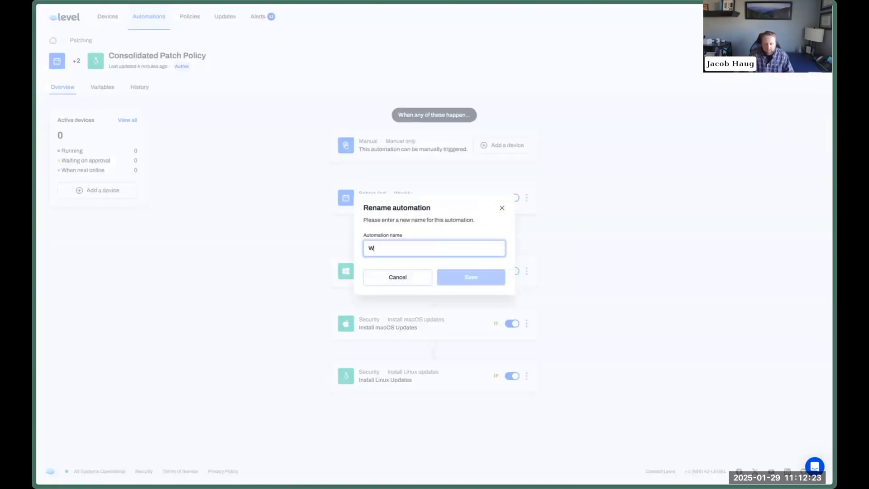
{"action": "type", "text": "indows Patching"}
{"action": "key", "text": "Return"}
Add a Platform Equal to Windows condition to the Weekly Patching trigger.
{"action": "left_click", "coordinate": [527, 197]}
{"action": "left_click", "coordinate": [545, 208]}
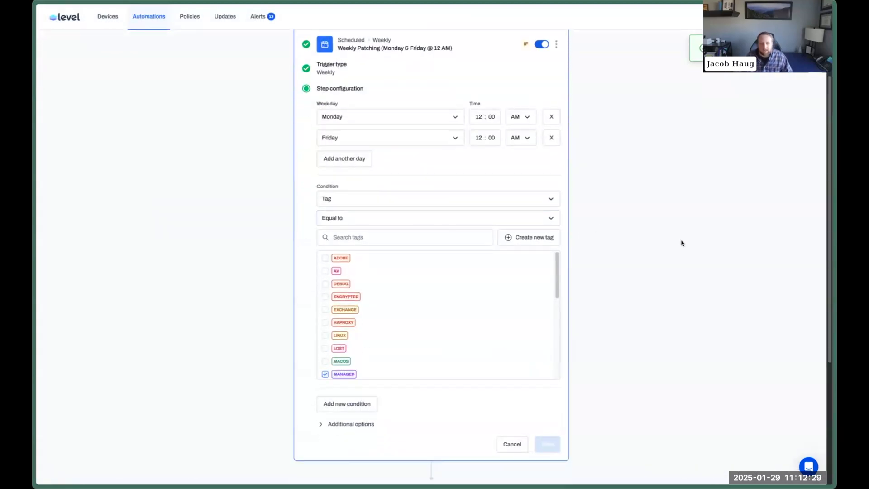
{"action": "scroll", "coordinate": [396, 369], "scroll_direction": "down", "scroll_amount": 2}
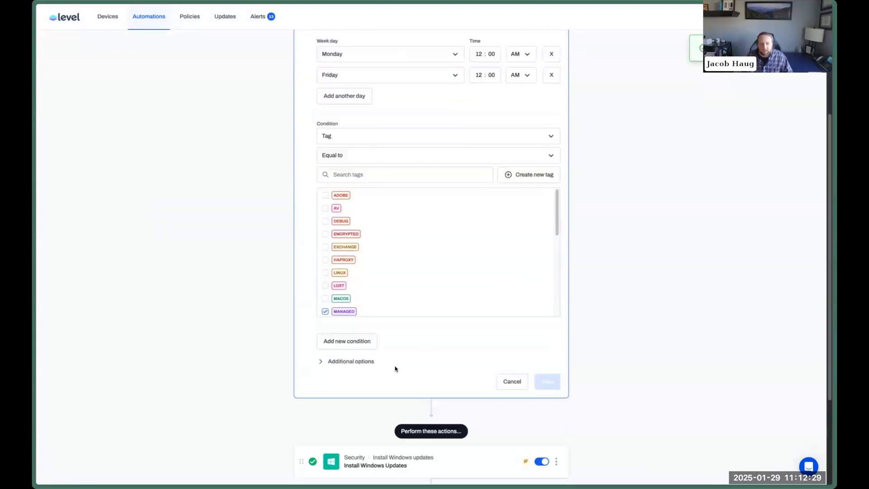
{"action": "left_click", "coordinate": [349, 347]}
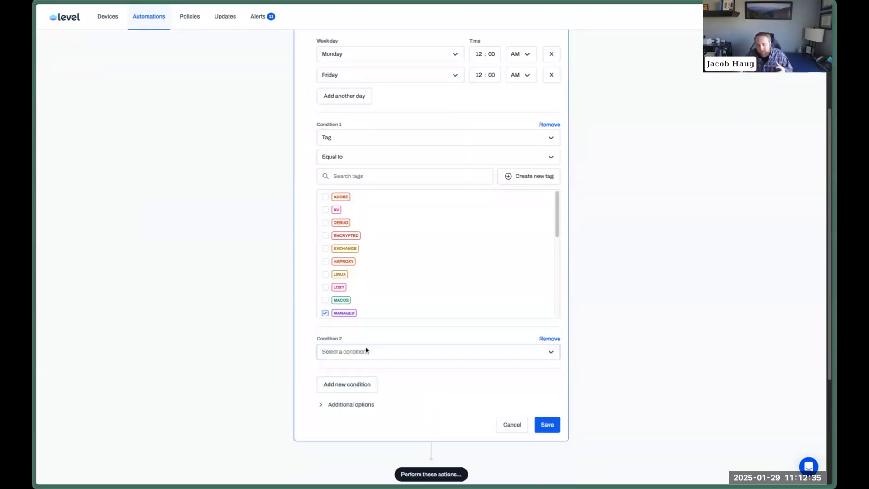
{"action": "left_click", "coordinate": [366, 355]}
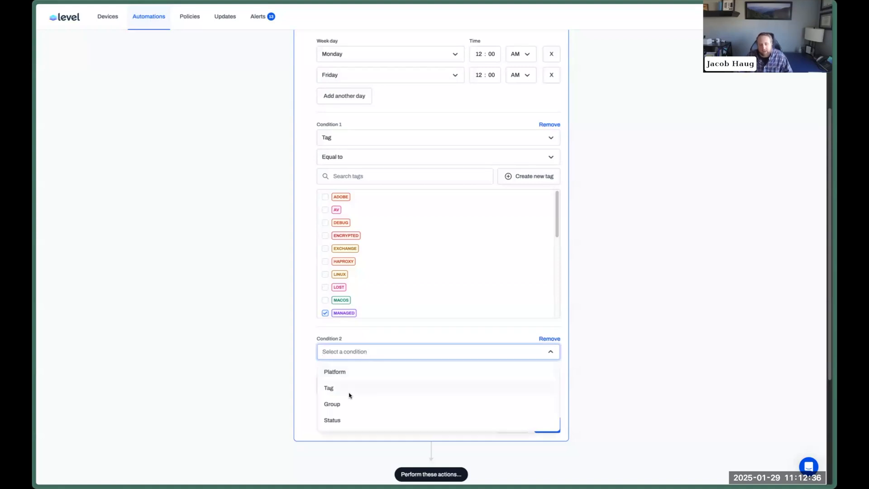
{"action": "left_click", "coordinate": [359, 371]}
{"action": "left_click", "coordinate": [355, 371]}
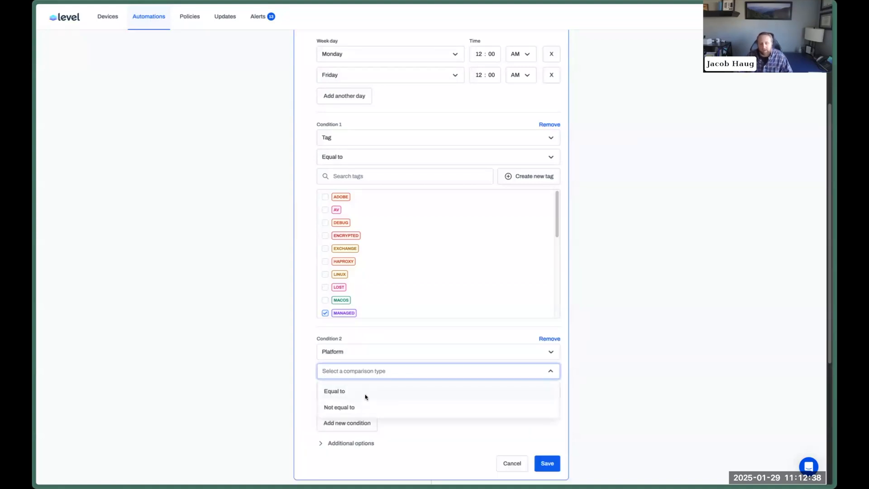
{"action": "left_click", "coordinate": [366, 396]}
{"action": "left_click", "coordinate": [346, 426]}
Try a Group Not equal to exclusion condition, remove it again, and save the trigger.
{"action": "left_click", "coordinate": [365, 424]}
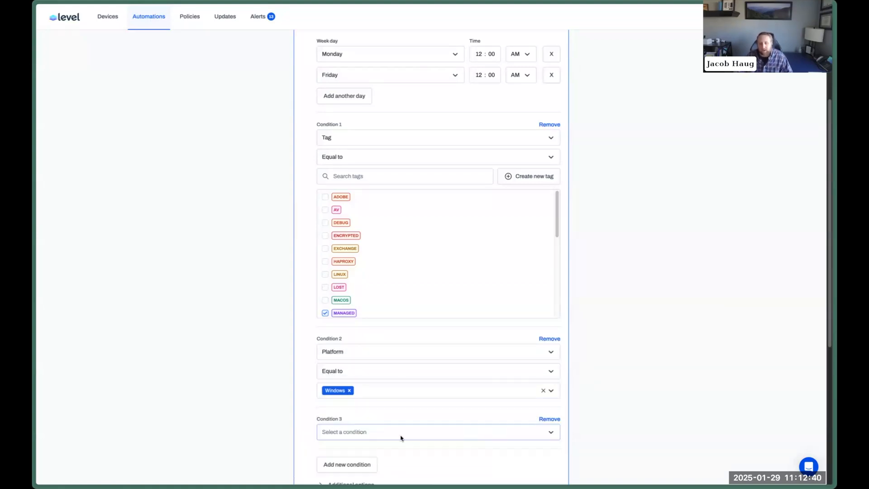
{"action": "scroll", "coordinate": [401, 433], "scroll_direction": "down", "scroll_amount": 3}
{"action": "left_click", "coordinate": [367, 299]}
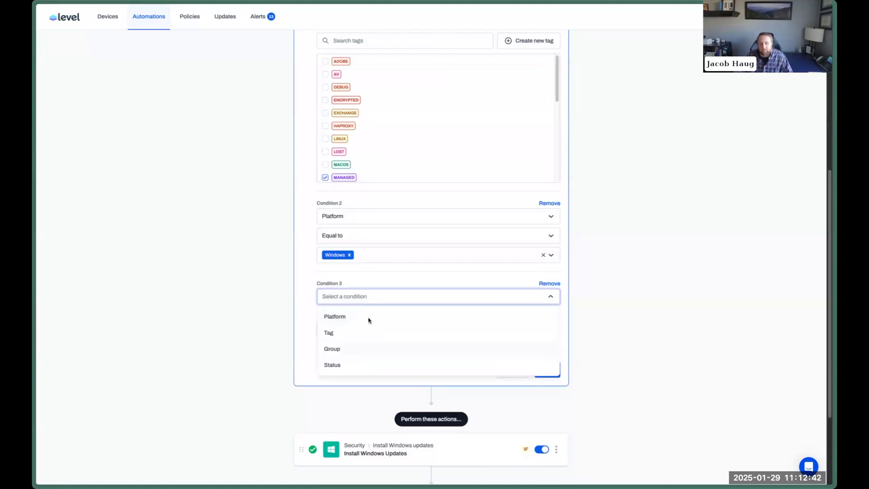
{"action": "left_click", "coordinate": [365, 349]}
{"action": "left_click", "coordinate": [365, 352]}
{"action": "left_click", "coordinate": [326, 351]}
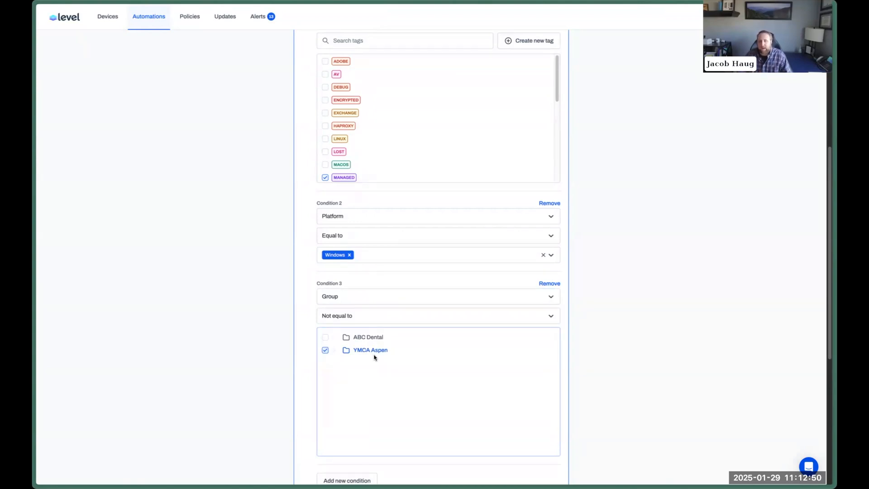
{"action": "left_click", "coordinate": [546, 285]}
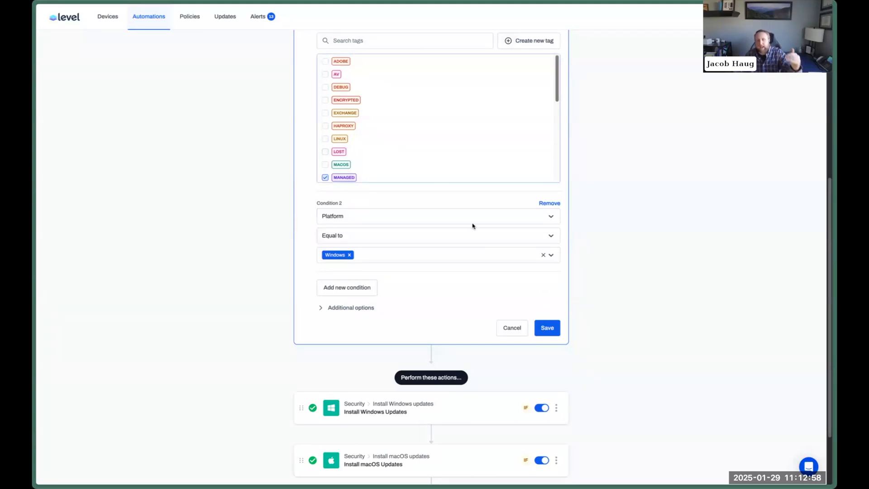
{"action": "left_click", "coordinate": [547, 328]}
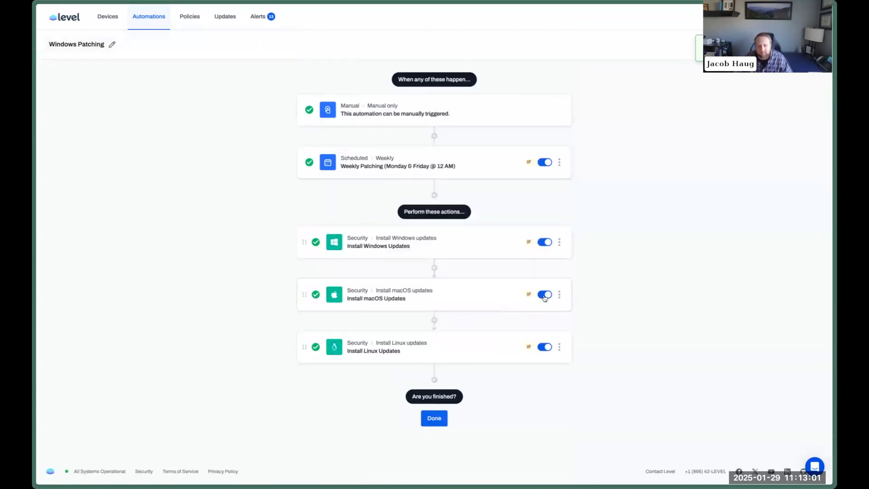
Delete the Install macOS Updates and Install Linux Updates steps.
{"action": "left_click", "coordinate": [560, 294]}
{"action": "left_click", "coordinate": [566, 325]}
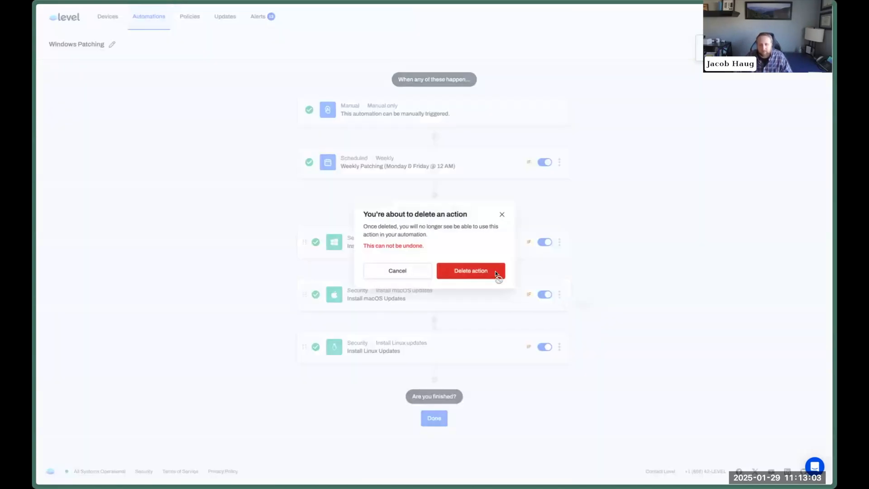
{"action": "left_click", "coordinate": [497, 274]}
{"action": "left_click", "coordinate": [560, 294]}
{"action": "left_click", "coordinate": [573, 325]}
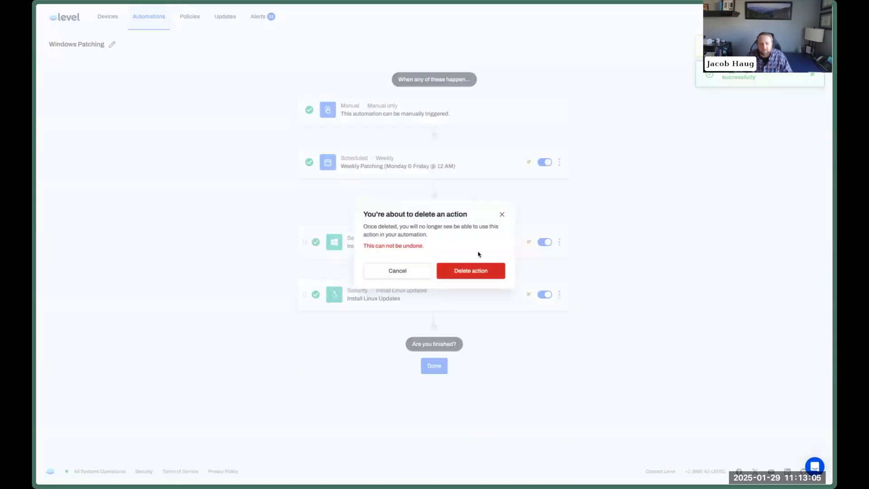
{"action": "left_click", "coordinate": [479, 271]}
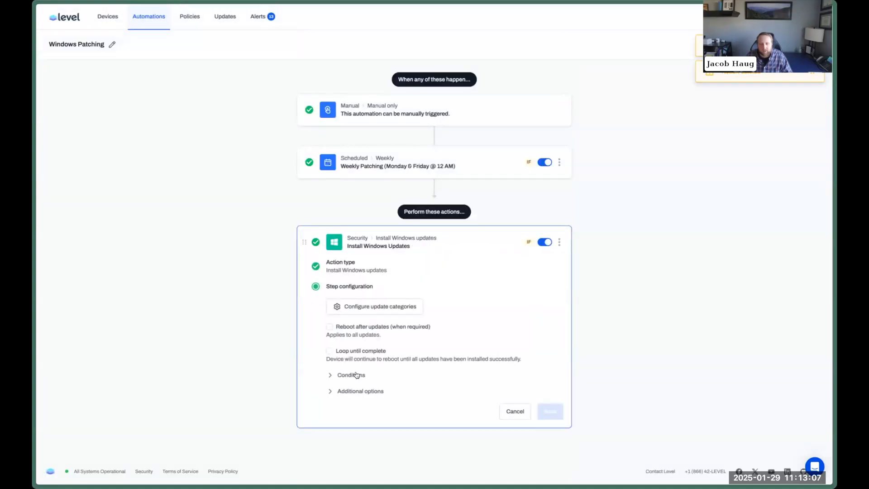
Remove Condition 1 from Install Windows Updates and save the step.
{"action": "left_click", "coordinate": [355, 374]}
{"action": "scroll", "coordinate": [511, 325], "scroll_direction": "down", "scroll_amount": 2}
{"action": "left_click", "coordinate": [549, 319]}
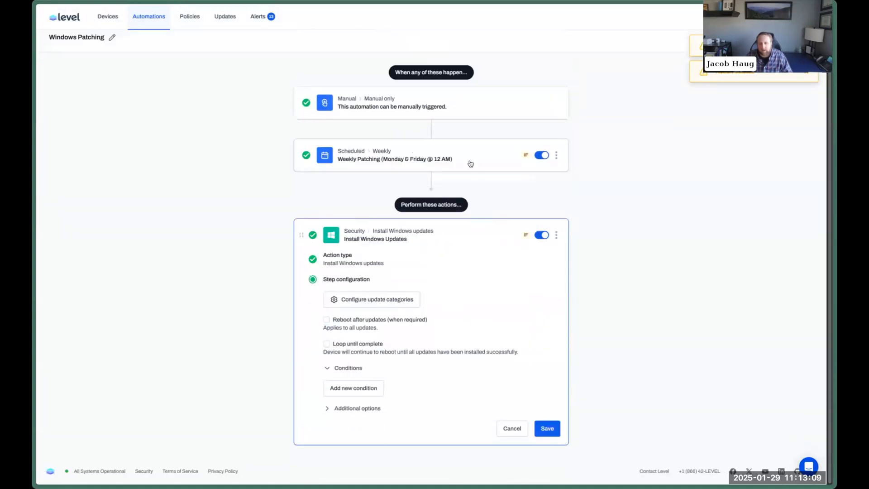
{"action": "left_click", "coordinate": [545, 429]}
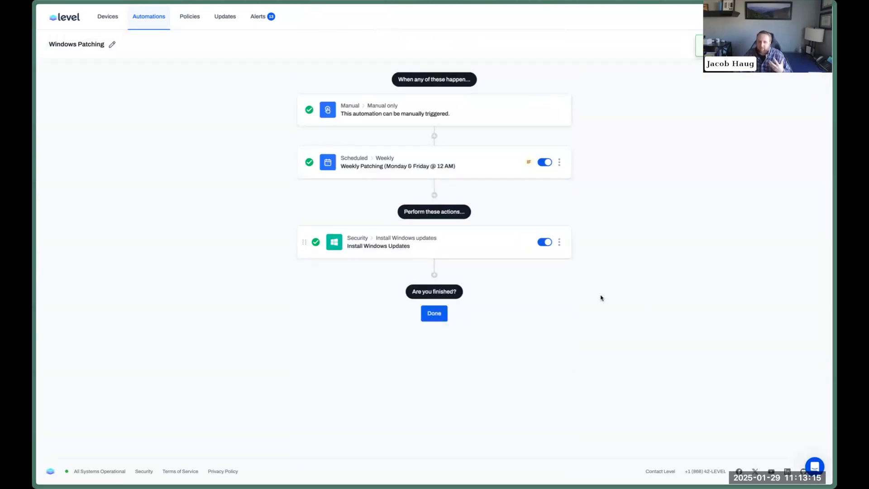
Add an Upgrade winget package action after Install Windows Updates, leaving it without conditions.
{"action": "left_click", "coordinate": [434, 275]}
{"action": "scroll", "coordinate": [456, 299], "scroll_direction": "down", "scroll_amount": 5}
{"action": "scroll", "coordinate": [471, 297], "scroll_direction": "down", "scroll_amount": 3}
{"action": "left_click", "coordinate": [337, 301]}
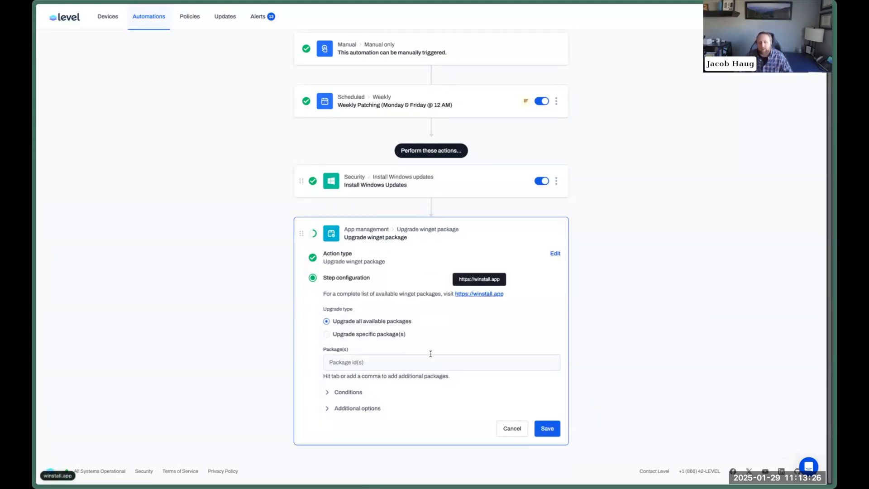
{"action": "left_click", "coordinate": [355, 392]}
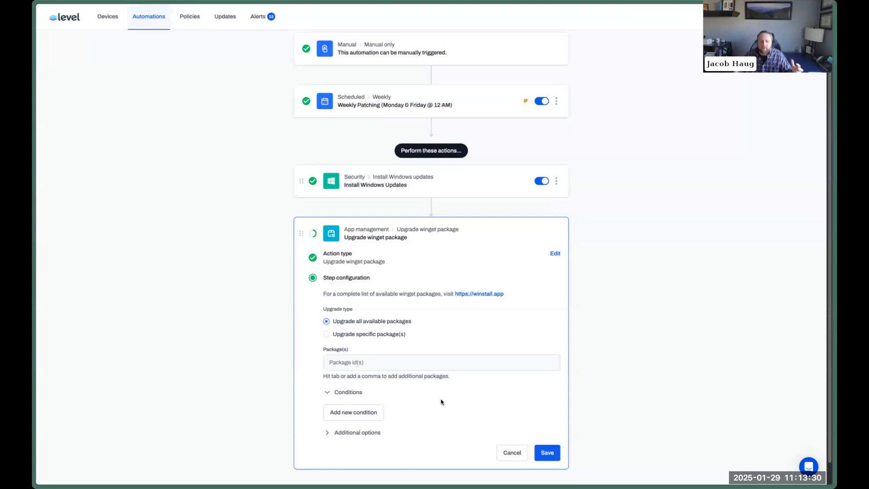
{"action": "left_click", "coordinate": [366, 413]}
{"action": "scroll", "coordinate": [459, 402], "scroll_direction": "down", "scroll_amount": 1}
{"action": "left_click", "coordinate": [362, 371]}
{"action": "left_click", "coordinate": [388, 335]}
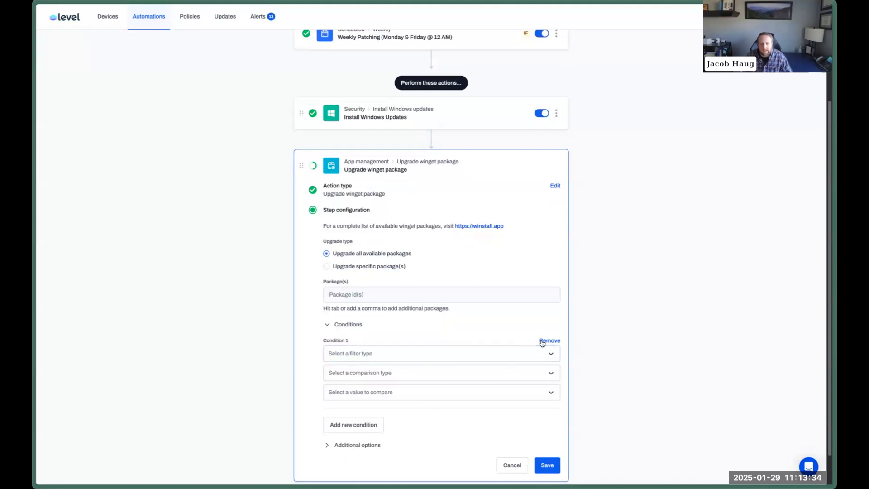
{"action": "left_click", "coordinate": [548, 345]}
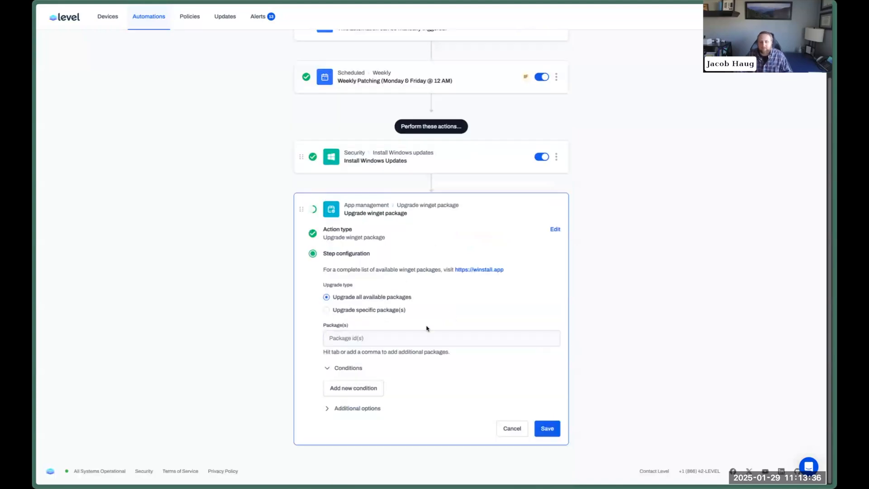
Name the winget step 'Update 3rd Part Applications' and save it.
{"action": "left_click", "coordinate": [357, 410]}
{"action": "type", "text": "Instal"}
{"action": "key", "text": "ctrl+a"}
{"action": "type", "text": "Up"}
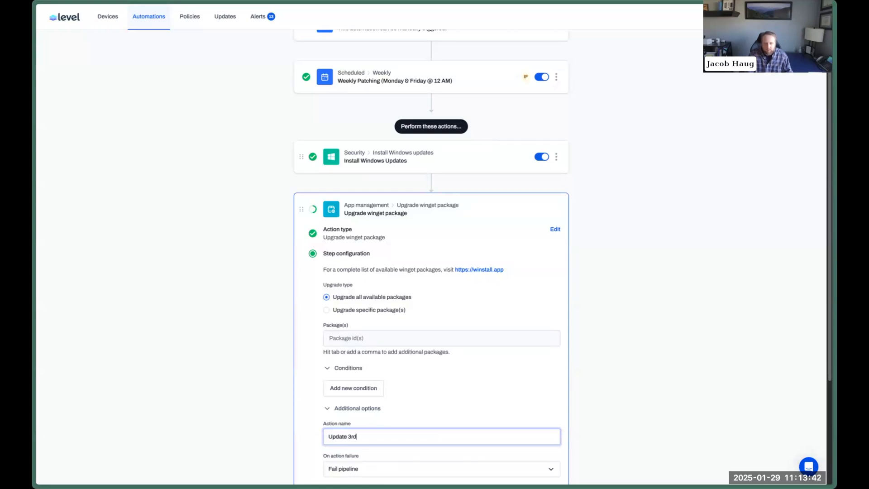
{"action": "type", "text": "date 3rd Part Applications"}
{"action": "key", "text": "Return"}
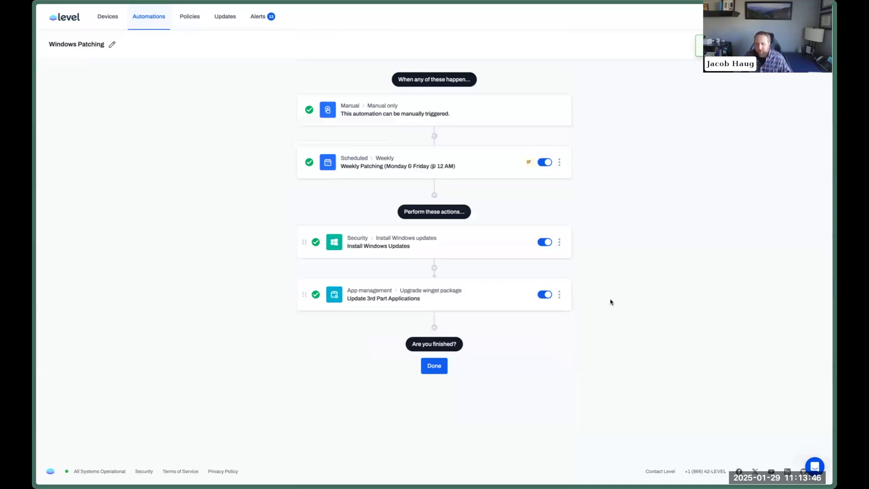
Set Install Windows Updates to retry 3 times and save it.
{"action": "left_click", "coordinate": [533, 248]}
{"action": "scroll", "coordinate": [349, 340], "scroll_direction": "down", "scroll_amount": 1}
{"action": "left_click", "coordinate": [355, 357]}
{"action": "scroll", "coordinate": [625, 299], "scroll_direction": "down", "scroll_amount": 3}
{"action": "left_click", "coordinate": [444, 329]}
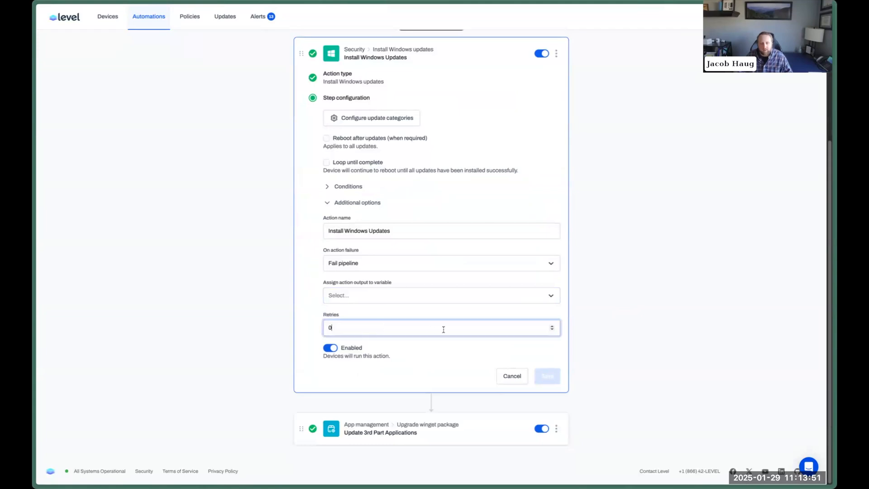
{"action": "key", "text": "BackSpace"}
{"action": "type", "text": "3"}
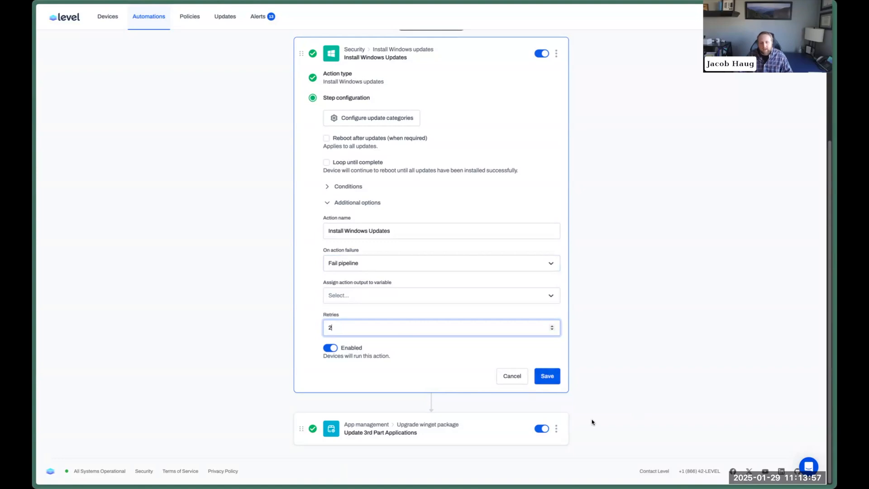
{"action": "left_click", "coordinate": [547, 376]}
Re-save the Update 3rd Part Applications step unchanged.
{"action": "left_click", "coordinate": [375, 307]}
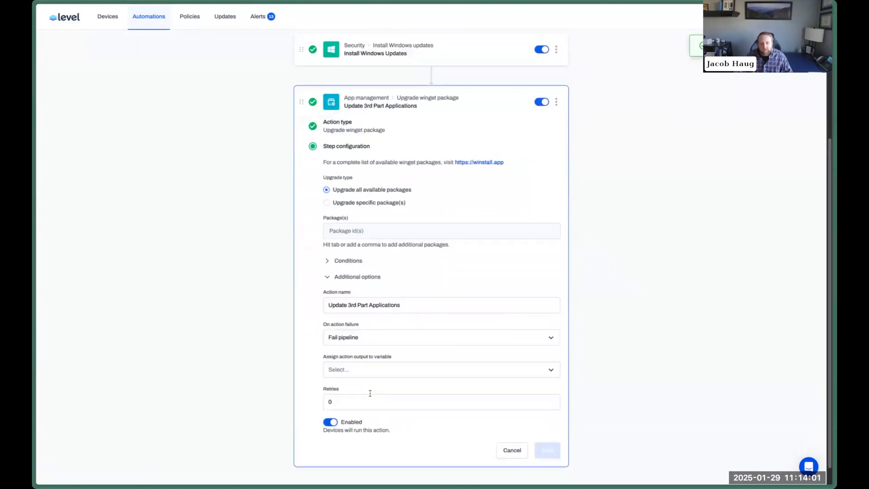
{"action": "left_click", "coordinate": [370, 403]}
{"action": "left_click", "coordinate": [547, 450]}
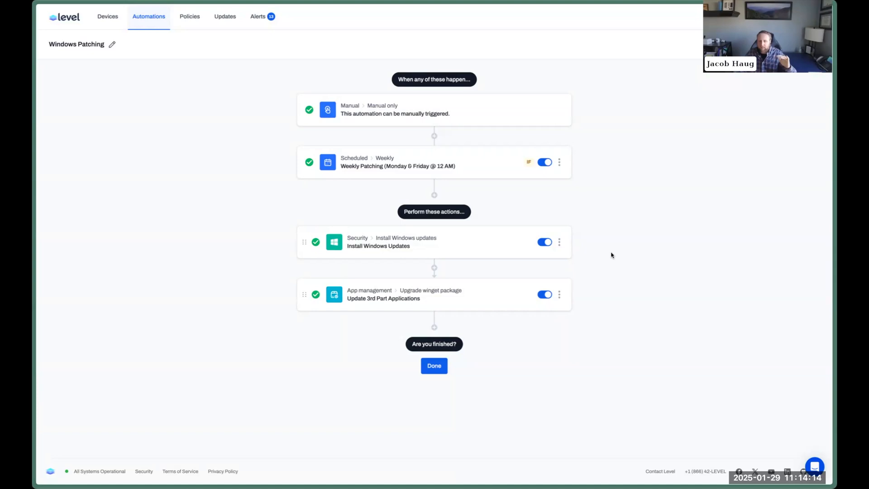
Add a Notify user action saying the computer will be slow for the next hour during updates.
{"action": "left_click", "coordinate": [435, 327]}
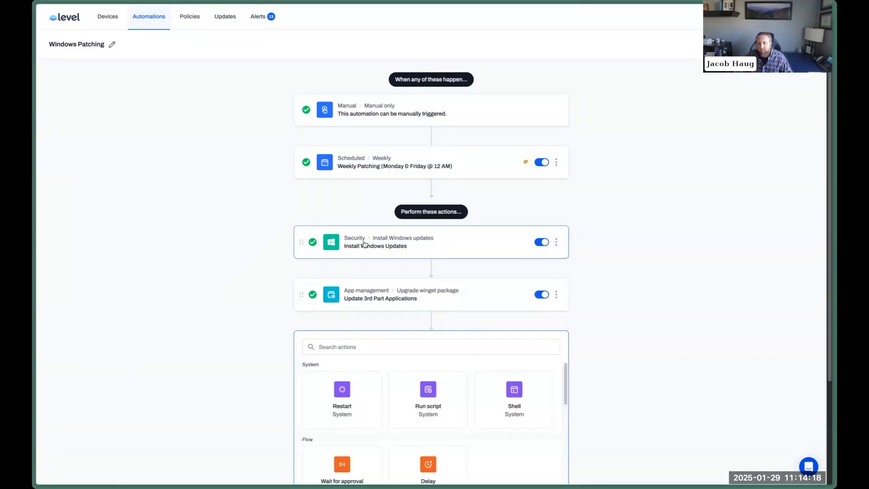
{"action": "scroll", "coordinate": [641, 351], "scroll_direction": "down", "scroll_amount": 3}
{"action": "scroll", "coordinate": [462, 333], "scroll_direction": "down", "scroll_amount": 6}
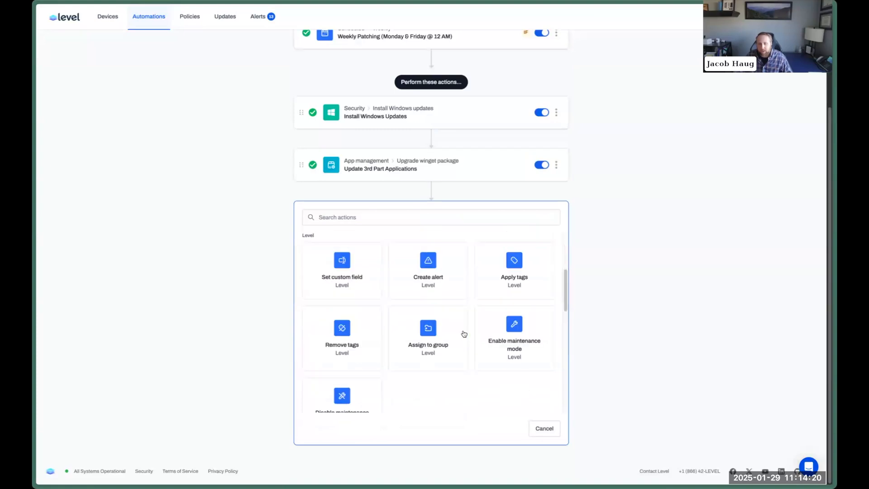
{"action": "left_click", "coordinate": [428, 380]}
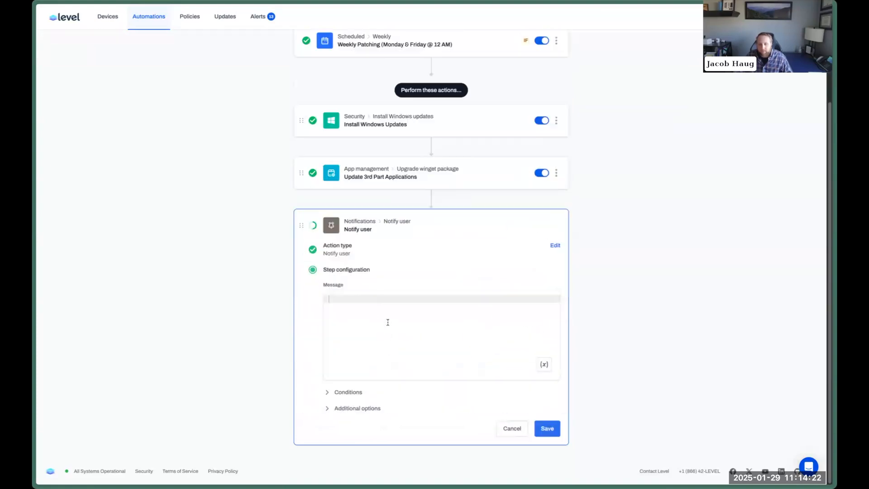
{"action": "type", "text": "Your com"}
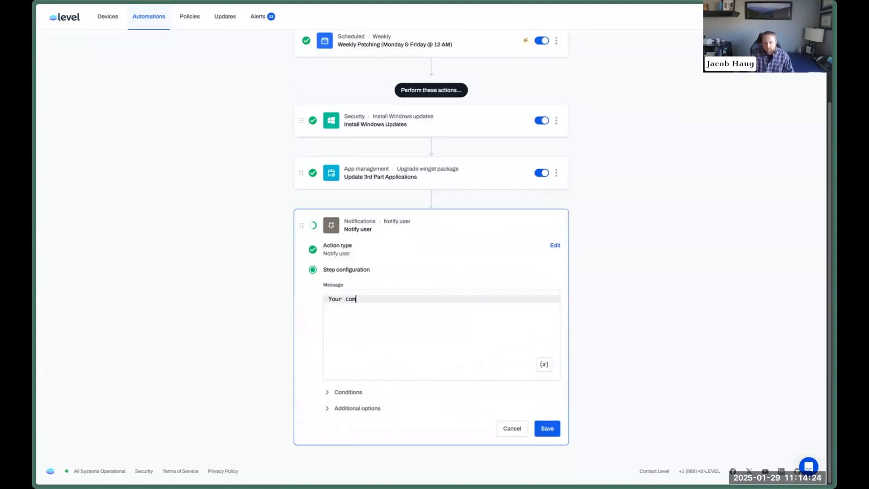
{"action": "type", "text": "puter is going to be a"}
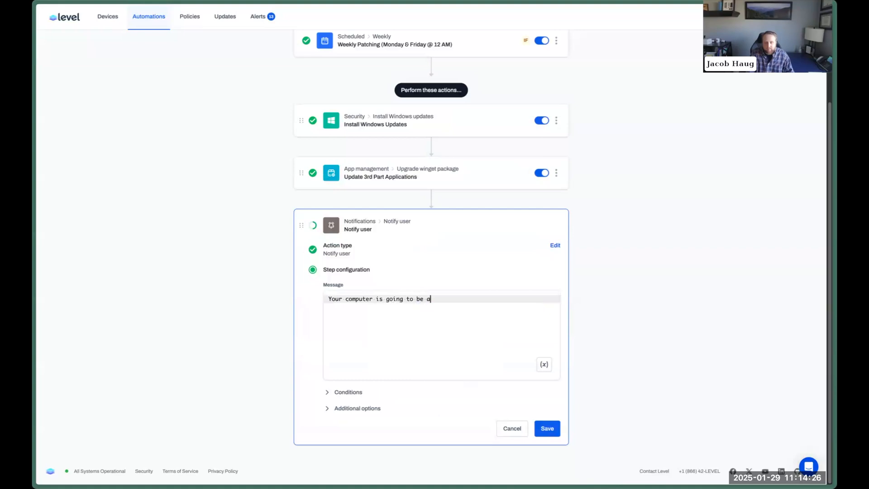
{"action": "type", "text": " little slow for the next hour while we update it."}
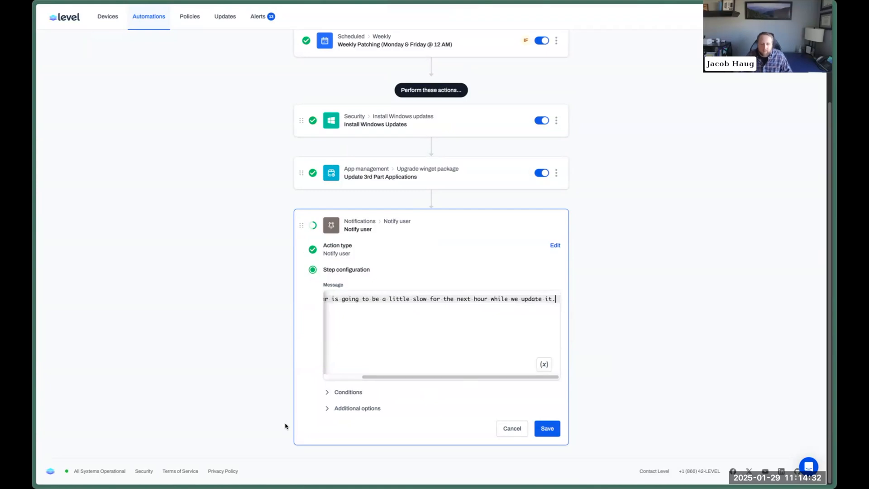
Name the step 'Notify User' and move it above Install Windows Updates.
{"action": "left_click", "coordinate": [342, 409]}
{"action": "left_click", "coordinate": [376, 433]}
{"action": "type", "text": "Notify User"}
{"action": "key", "text": "Return"}
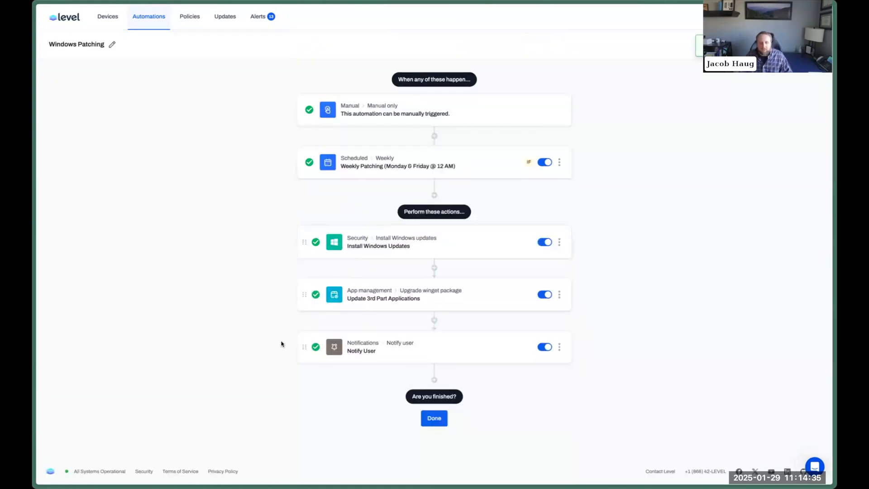
{"action": "left_click_drag", "start_coordinate": [302, 345], "coordinate": [311, 240]}
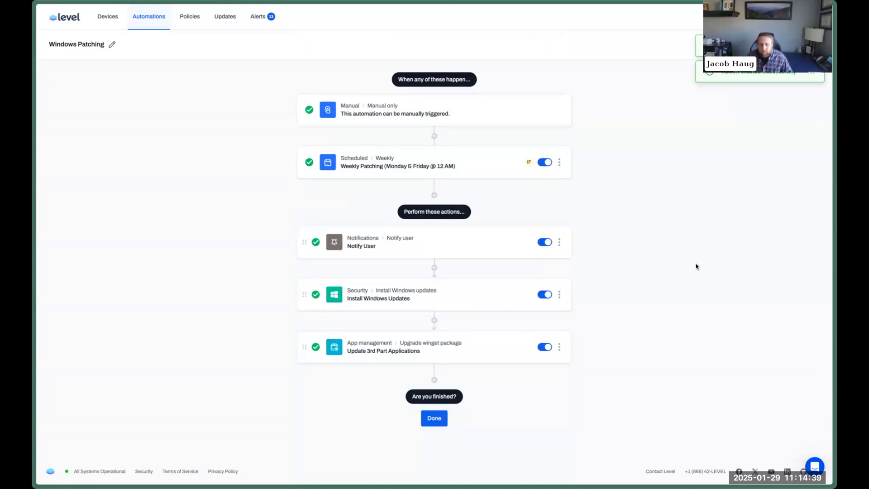
Insert a Run script step using 'Windows - Create Restore Point' after Notify User.
{"action": "left_click", "coordinate": [435, 269]}
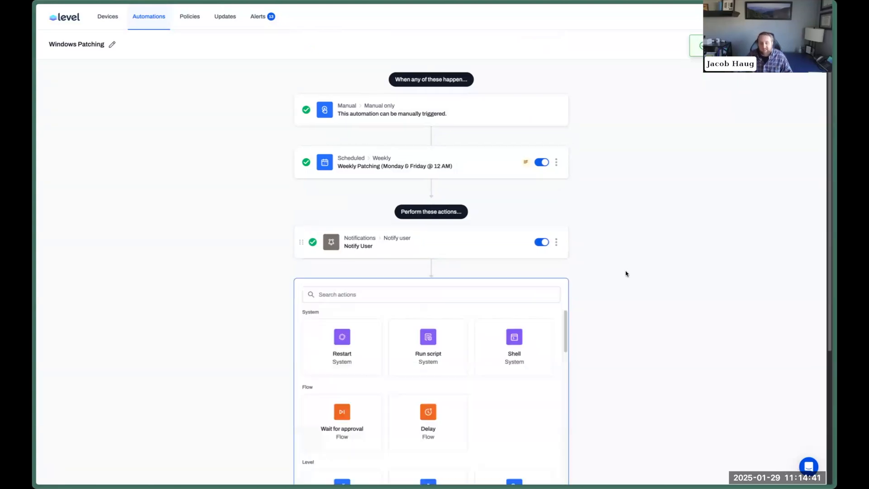
{"action": "left_click", "coordinate": [449, 344]}
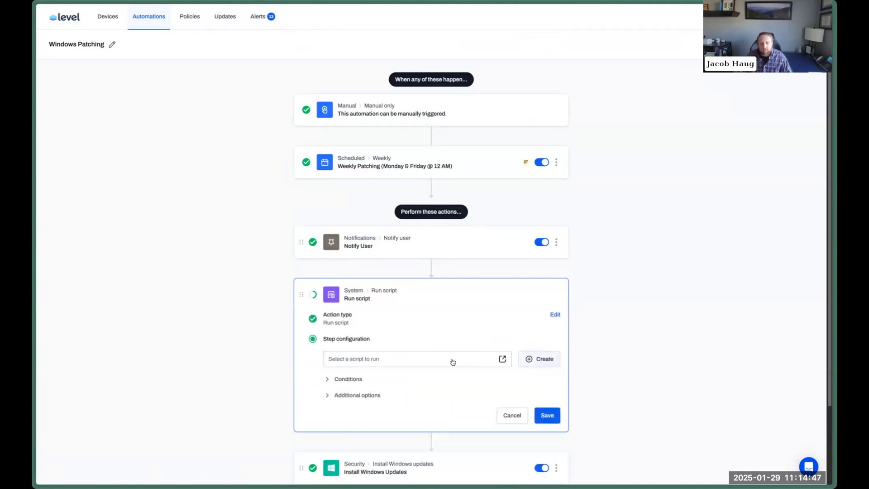
{"action": "left_click", "coordinate": [467, 360]}
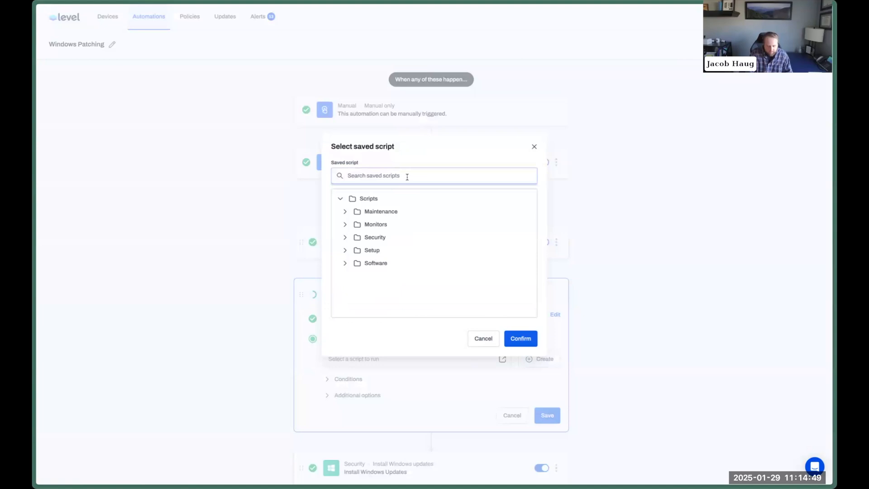
{"action": "type", "text": "restore"}
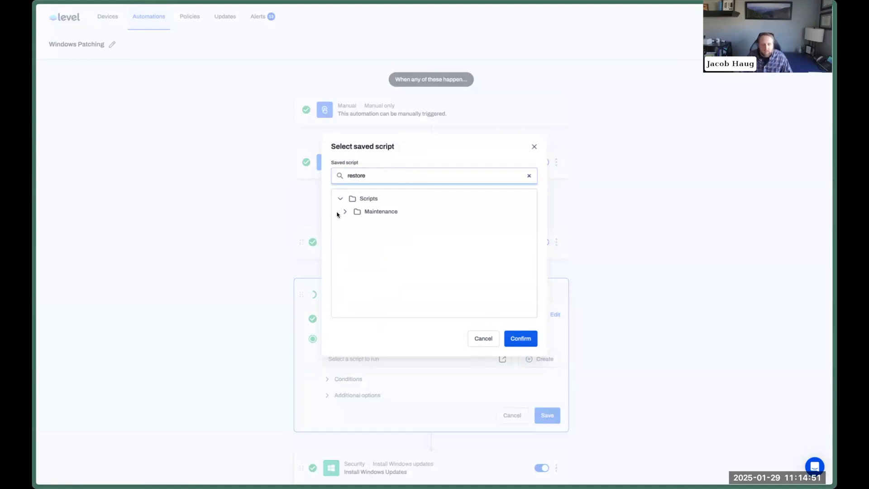
{"action": "left_click", "coordinate": [345, 212]}
{"action": "left_click", "coordinate": [350, 224]}
{"action": "left_click", "coordinate": [421, 239]}
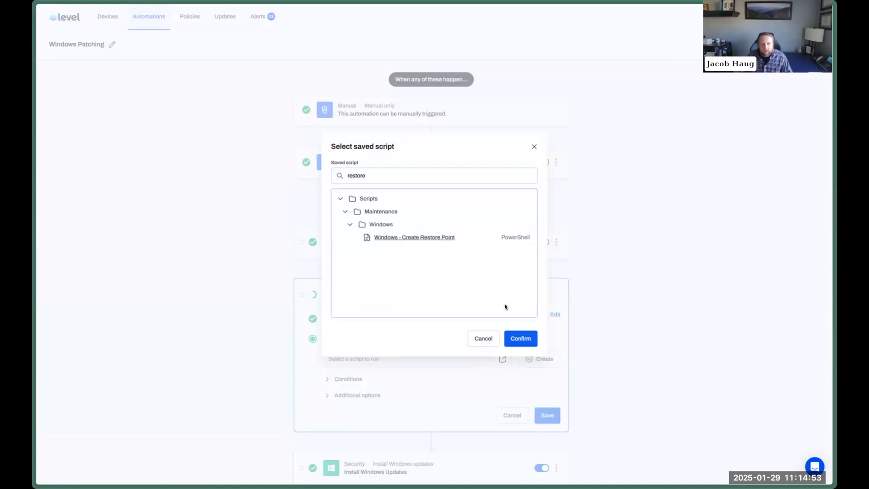
{"action": "left_click", "coordinate": [520, 338]}
Create a RestorePointName automation variable defaulting to 'Local Updates' and link the script's parameter to it.
{"action": "scroll", "coordinate": [657, 297], "scroll_direction": "down", "scroll_amount": 3}
{"action": "left_click", "coordinate": [481, 267]}
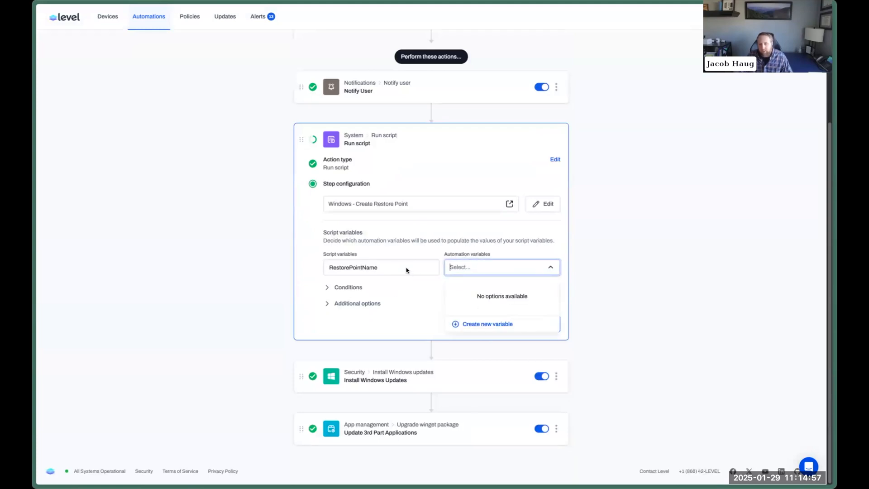
{"action": "left_click", "coordinate": [332, 265]}
{"action": "left_click", "coordinate": [488, 268]}
{"action": "left_click", "coordinate": [468, 324]}
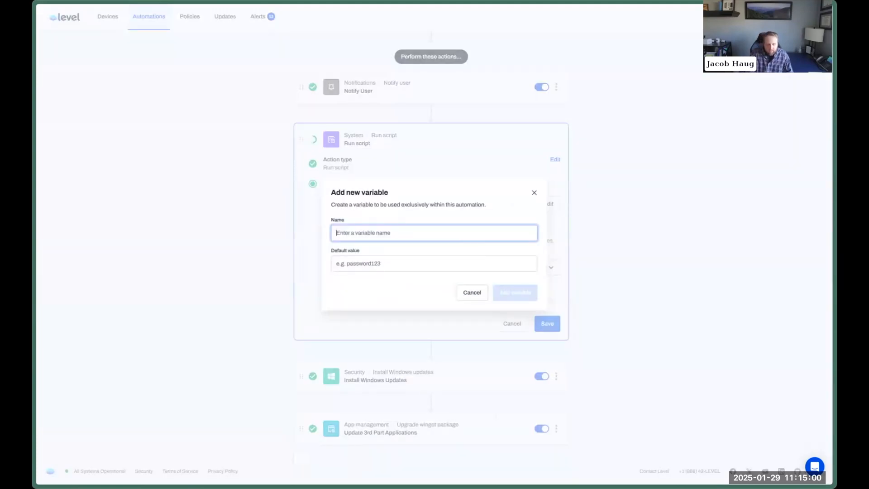
{"action": "type", "text": "REstore"}
{"action": "key", "text": "ctrl+a"}
{"action": "type", "text": "S"}
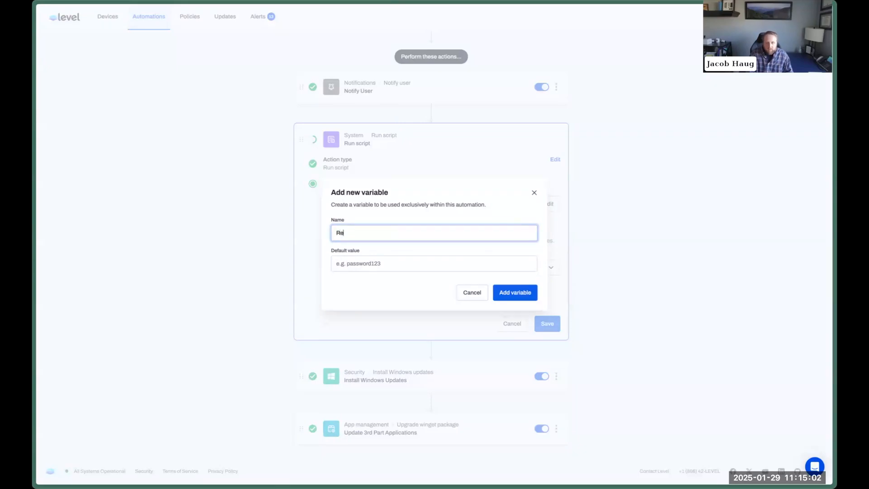
{"action": "type", "text": "estorePointName"}
{"action": "key", "text": "Tab"}
{"action": "type", "text": "Local Updates"}
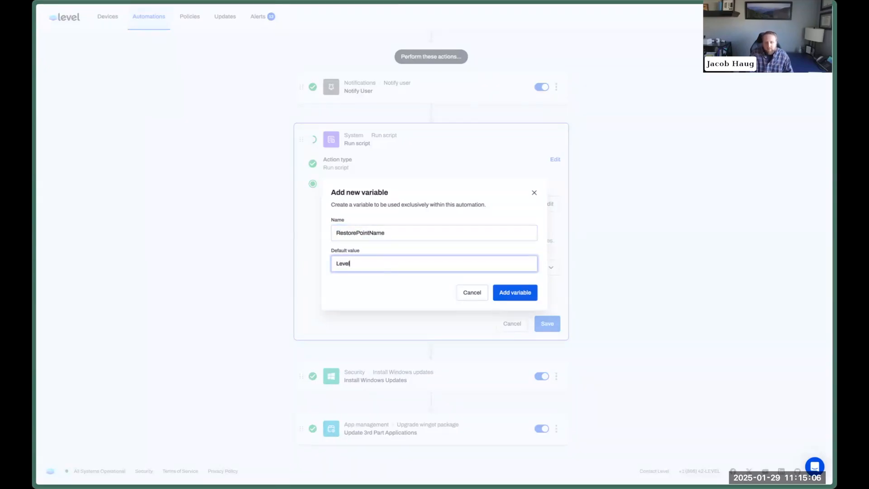
{"action": "key", "text": "Return"}
{"action": "left_click", "coordinate": [503, 267]}
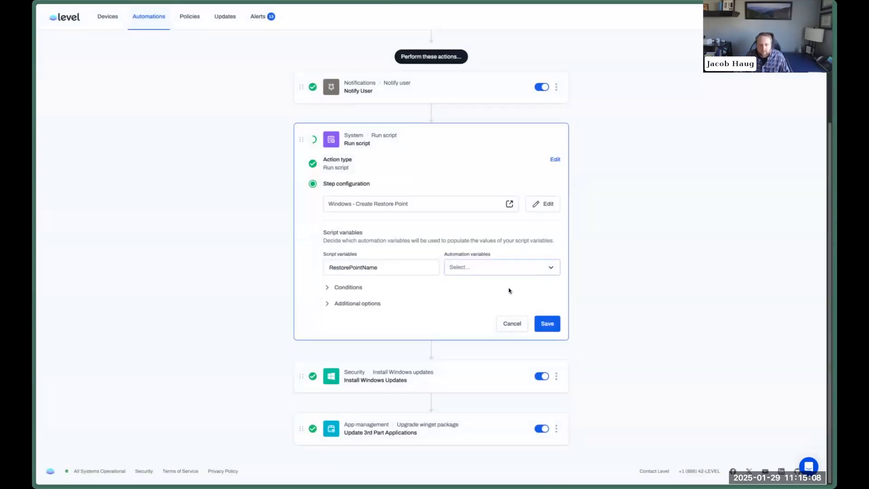
{"action": "left_click", "coordinate": [493, 290]}
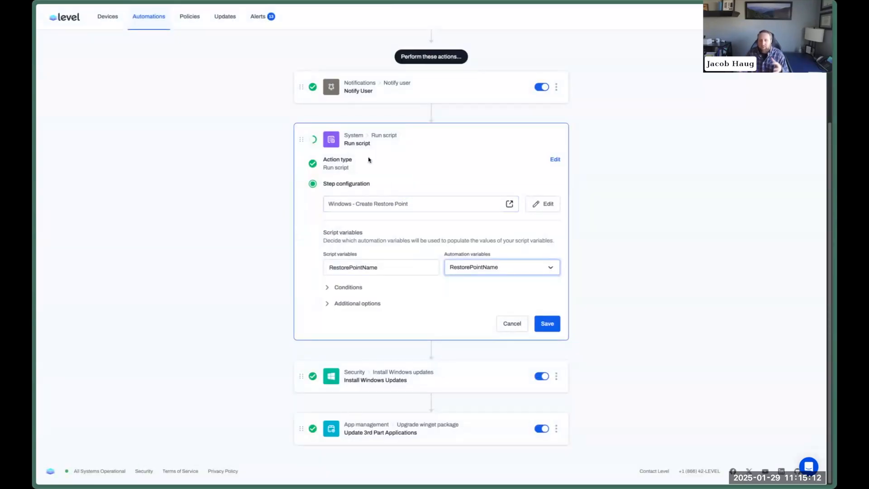
Name the script step 'Create Windows Restore Point' and save it.
{"action": "left_click", "coordinate": [369, 304]}
{"action": "left_click", "coordinate": [374, 332]}
{"action": "type", "text": "Create Windows Rest"}
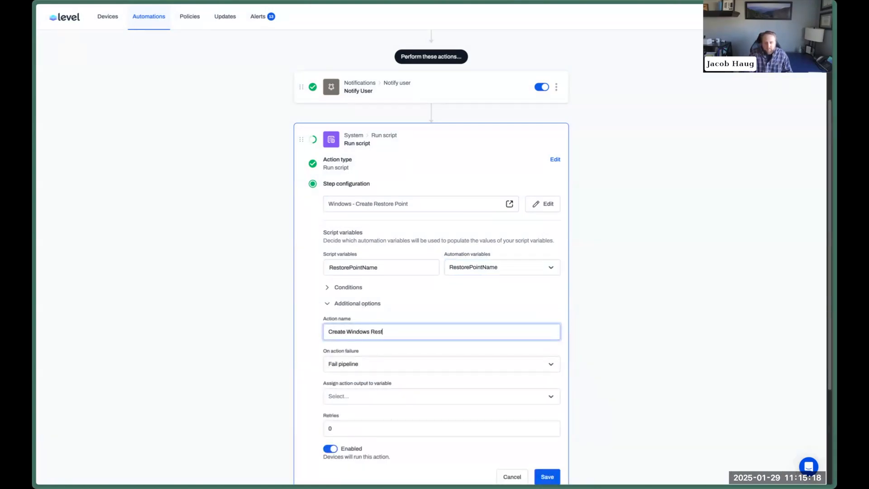
{"action": "type", "text": "ore Point"}
{"action": "key", "text": "Return"}
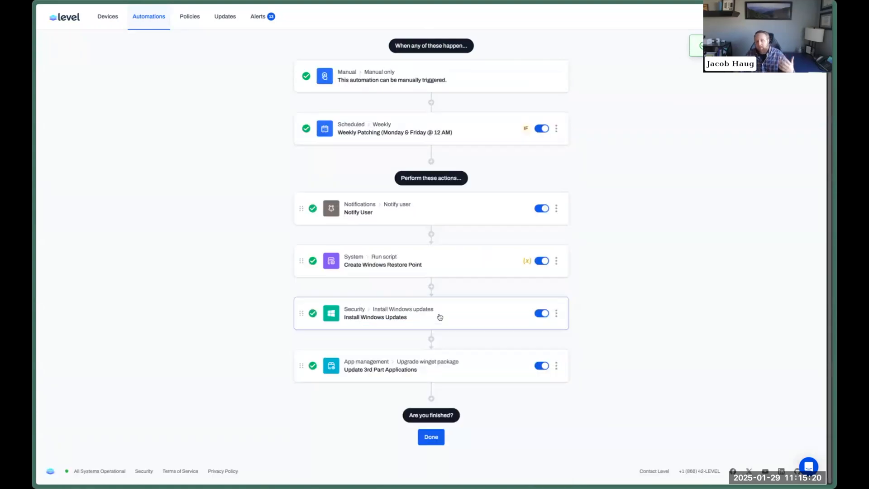
{"action": "left_click", "coordinate": [557, 260]}
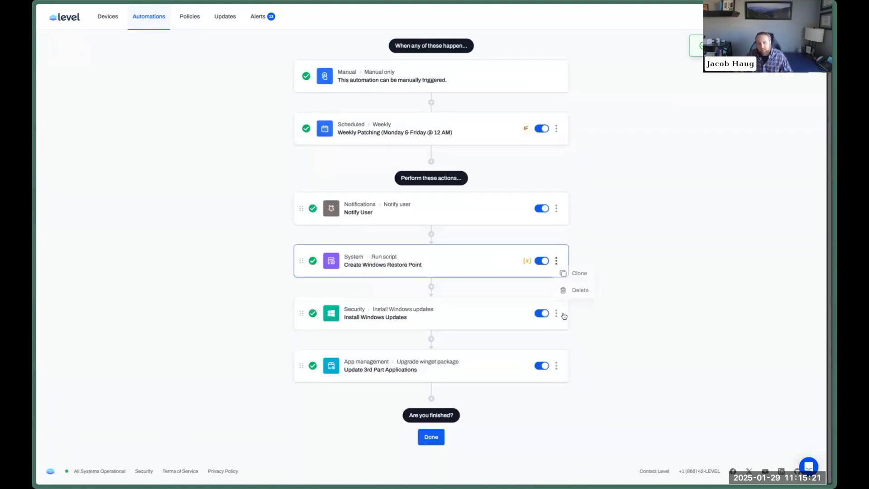
{"action": "left_click", "coordinate": [575, 366]}
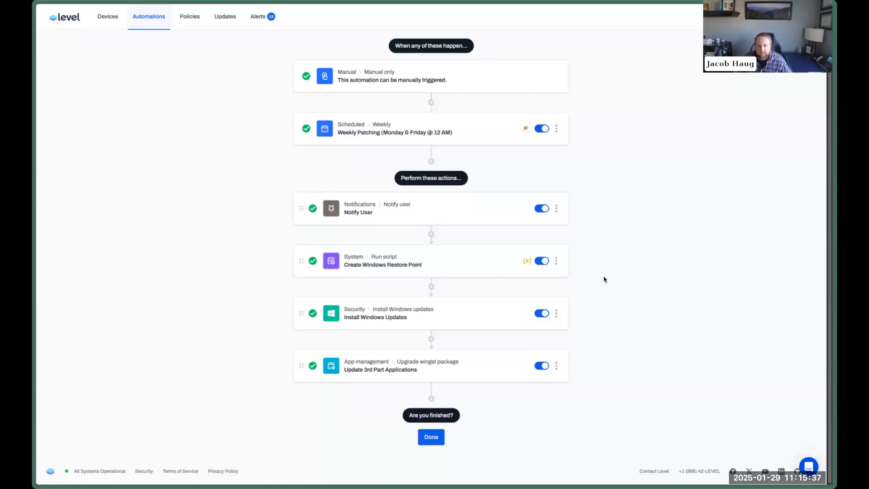
Set Install Windows Updates' On action failure to Suppress and continue.
{"action": "left_click", "coordinate": [471, 317]}
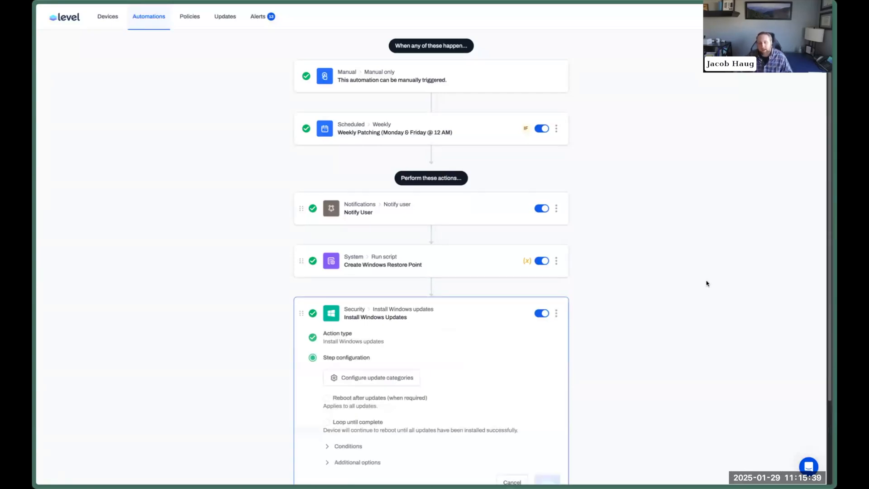
{"action": "scroll", "coordinate": [706, 283], "scroll_direction": "down", "scroll_amount": 2}
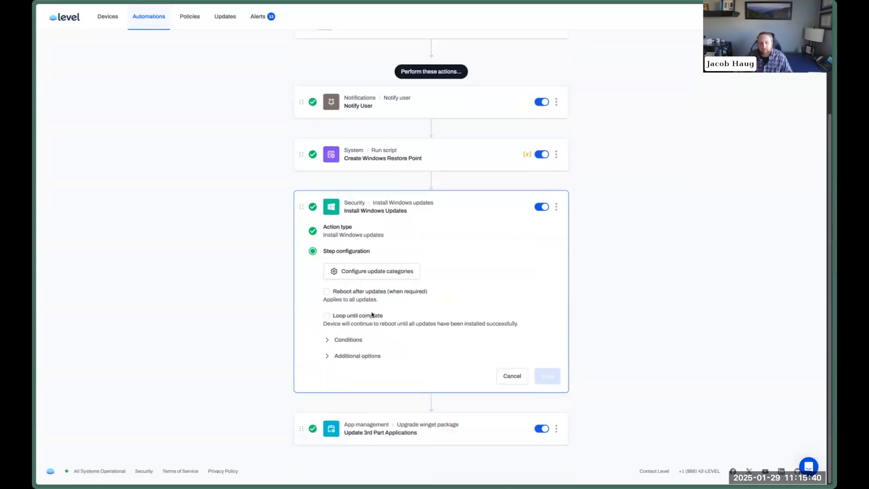
{"action": "left_click", "coordinate": [370, 355]}
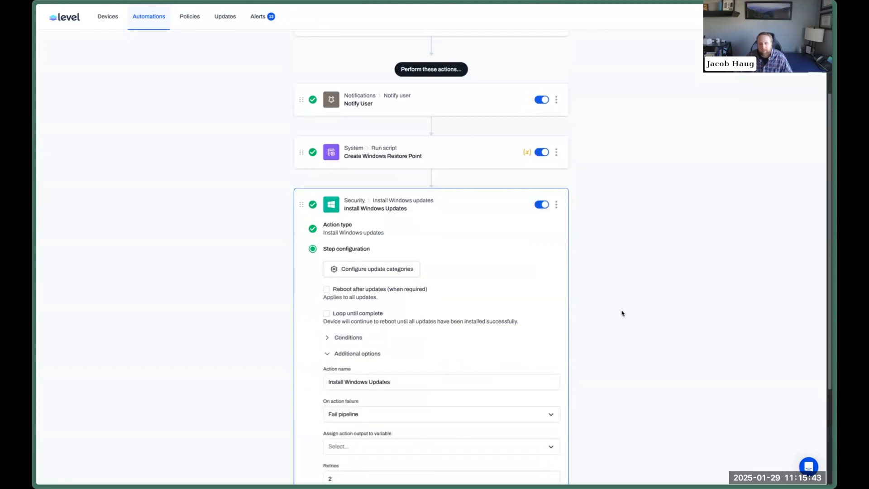
{"action": "scroll", "coordinate": [622, 313], "scroll_direction": "down", "scroll_amount": 3}
{"action": "left_click_drag", "start_coordinate": [324, 251], "coordinate": [356, 253]}
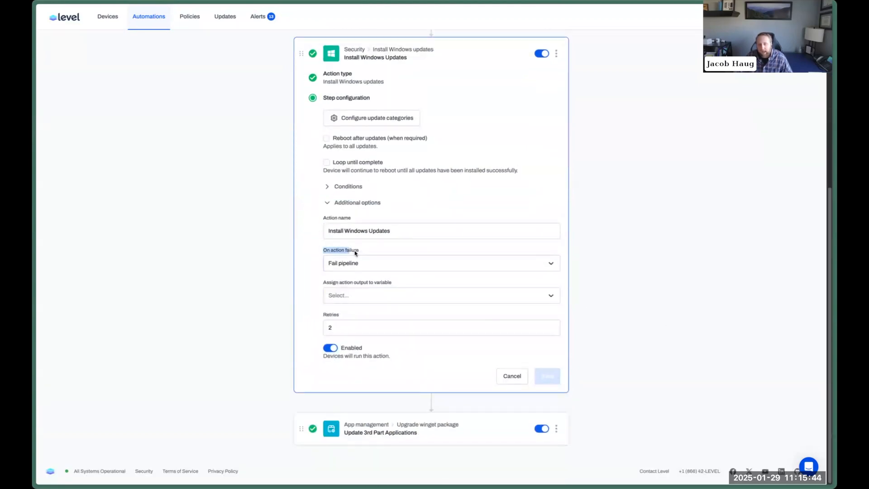
{"action": "left_click", "coordinate": [361, 270]}
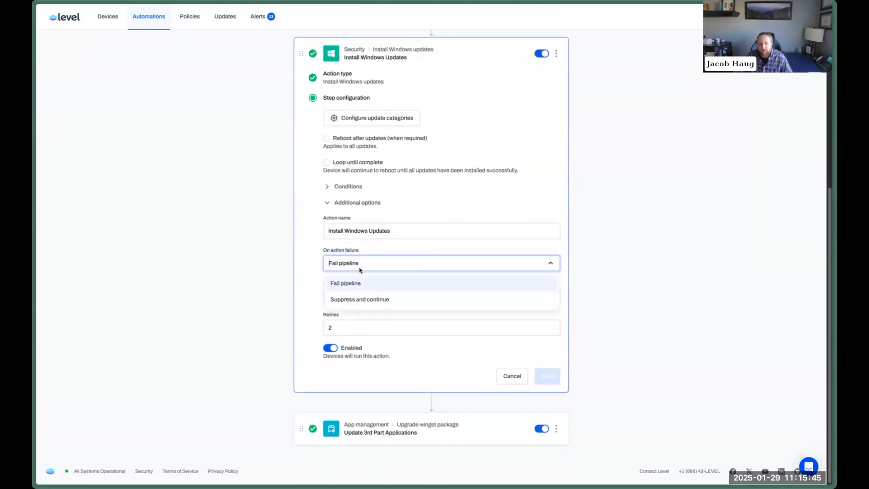
{"action": "left_click", "coordinate": [365, 300]}
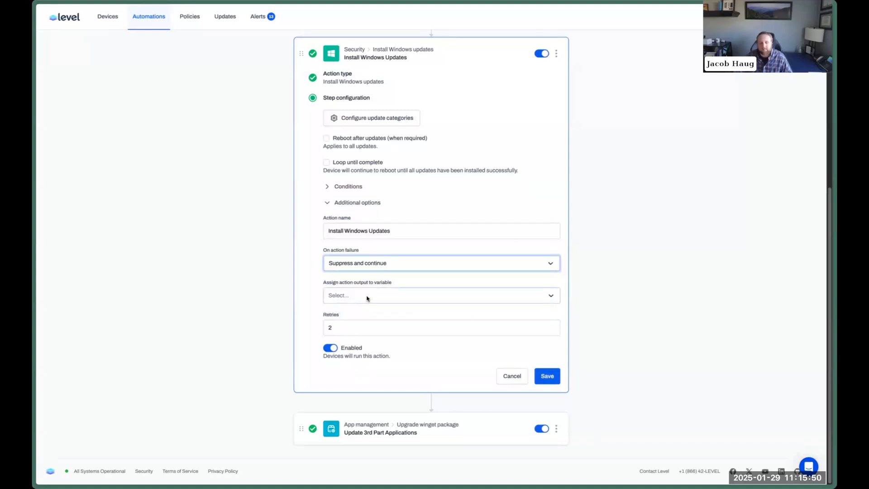
Store the step output in a new WindowsUpdateStatus variable and save the step.
{"action": "left_click", "coordinate": [350, 290]}
{"action": "left_click_drag", "start_coordinate": [328, 283], "coordinate": [380, 285]}
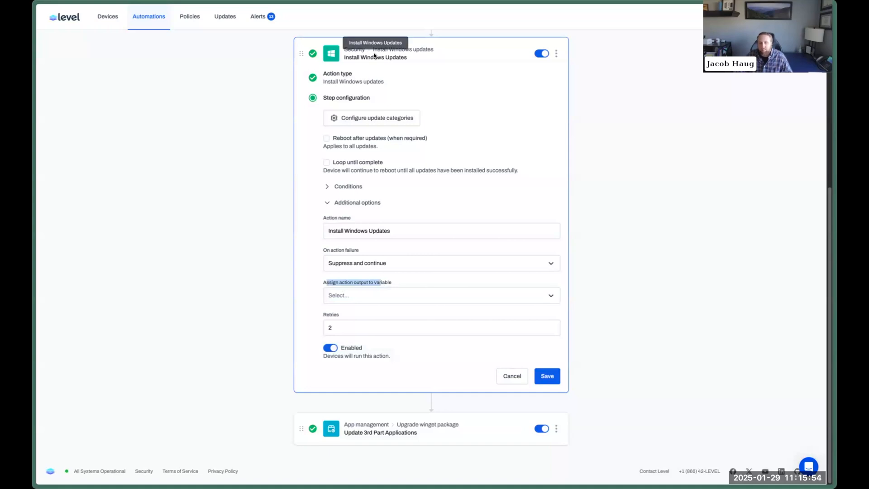
{"action": "left_click", "coordinate": [364, 295]}
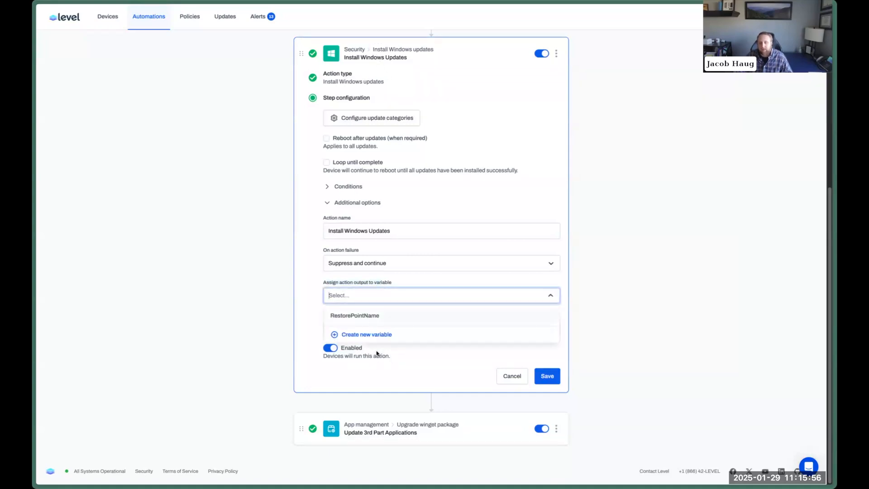
{"action": "left_click", "coordinate": [376, 335]}
{"action": "type", "text": "WindowsUpdateSxt"}
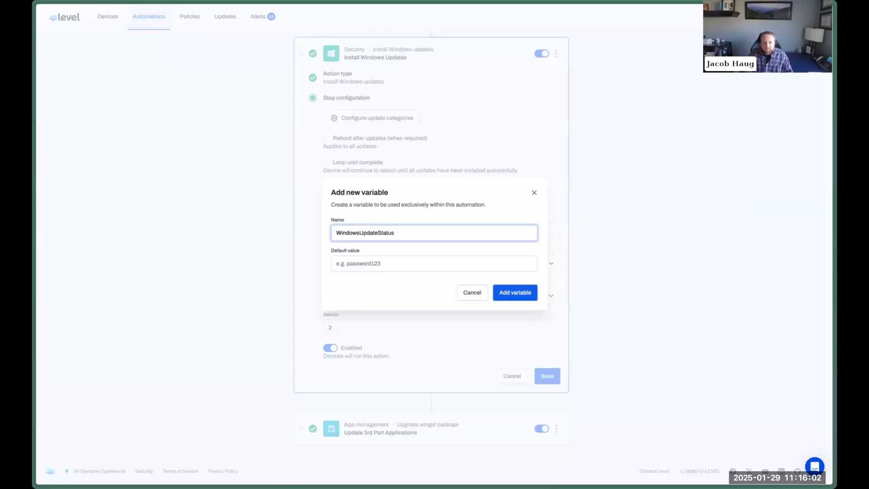
{"action": "key", "text": "Return"}
{"action": "left_click", "coordinate": [357, 296]}
{"action": "left_click", "coordinate": [359, 332]}
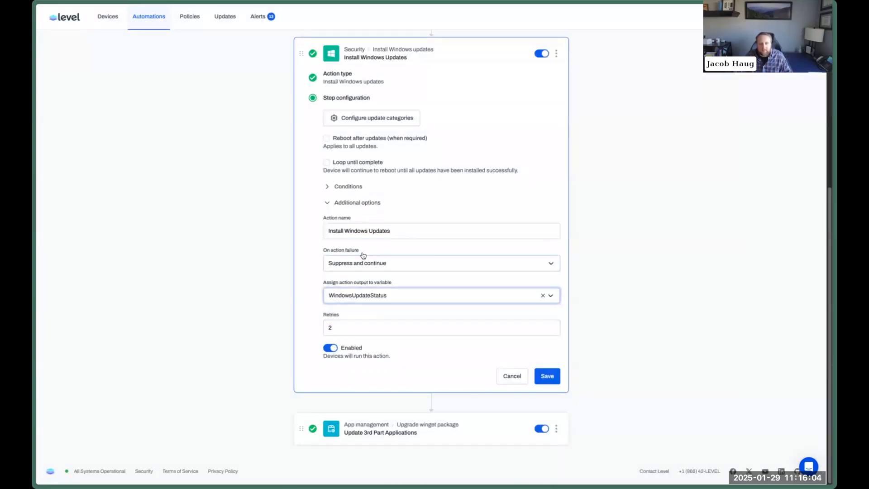
{"action": "left_click", "coordinate": [551, 377]}
{"action": "left_click", "coordinate": [484, 360]}
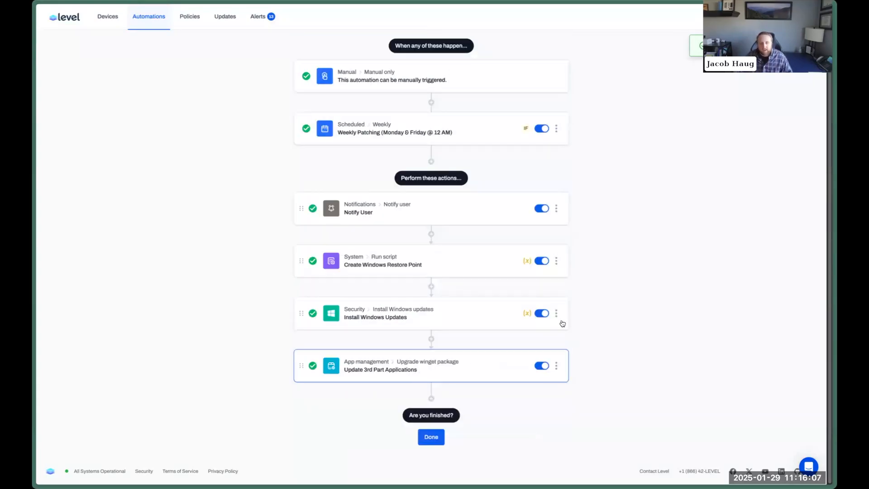
Set the winget step's On action failure to Suppress and continue.
{"action": "scroll", "coordinate": [498, 362], "scroll_direction": "down", "scroll_amount": 3}
{"action": "left_click", "coordinate": [365, 408]}
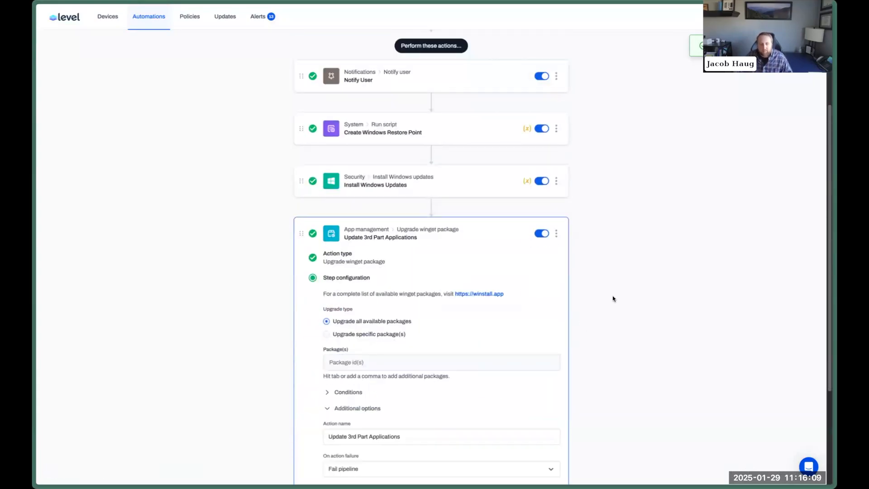
{"action": "scroll", "coordinate": [383, 342], "scroll_direction": "down", "scroll_amount": 3}
{"action": "left_click", "coordinate": [368, 316]}
{"action": "left_click", "coordinate": [369, 351]}
Create a 3rdPartyPatchStatus variable, assign it as the step output, and save the step.
{"action": "left_click", "coordinate": [367, 348]}
{"action": "left_click", "coordinate": [367, 401]}
{"action": "type", "text": "3rdPartyt"}
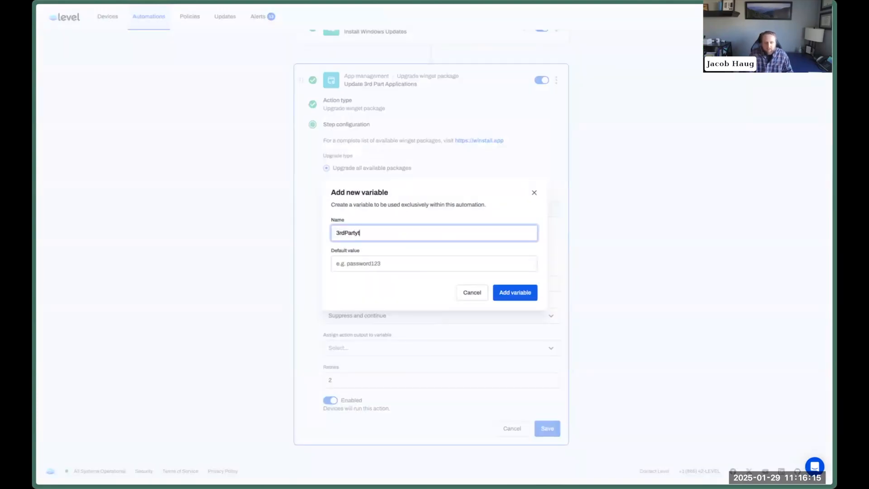
{"action": "key", "text": "BackSpace"}
{"action": "type", "text": "PatchStatu"}
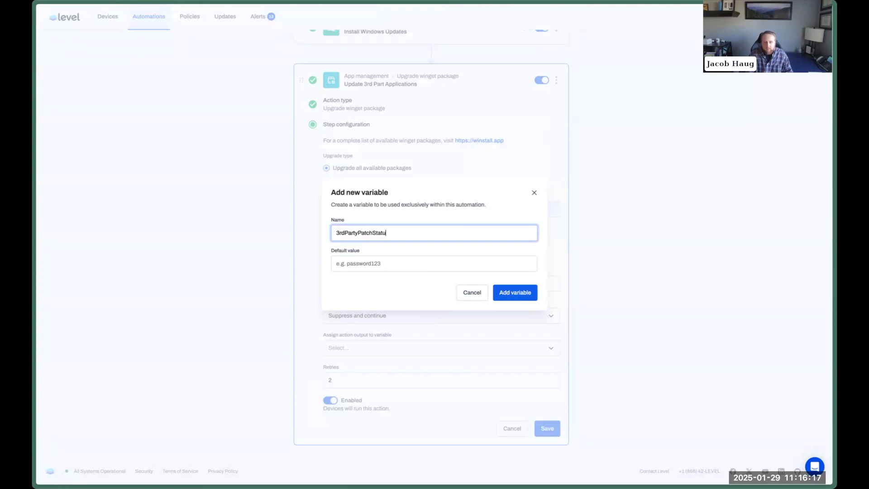
{"action": "type", "text": "s"}
{"action": "key", "text": "Return"}
{"action": "left_click", "coordinate": [372, 351]}
{"action": "key", "text": "Return"}
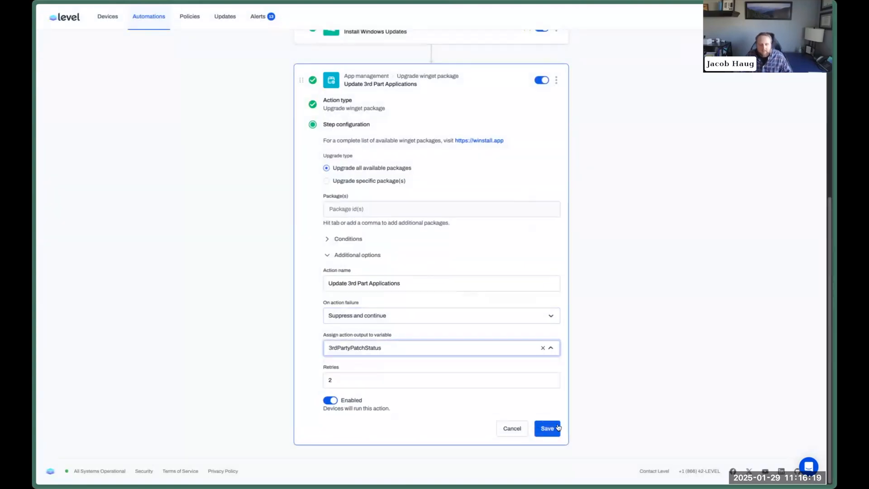
{"action": "left_click", "coordinate": [549, 429]}
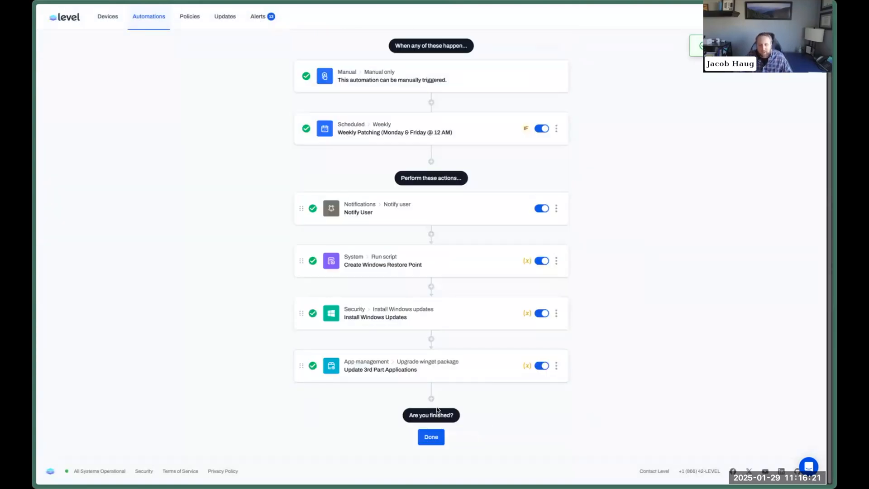
Add a Create alert step titled 'Windows Update Failed', described 'Level was unable to install Windows Updates after multiple attempts'.
{"action": "left_click", "coordinate": [431, 398]}
{"action": "scroll", "coordinate": [474, 286], "scroll_direction": "down", "scroll_amount": 3}
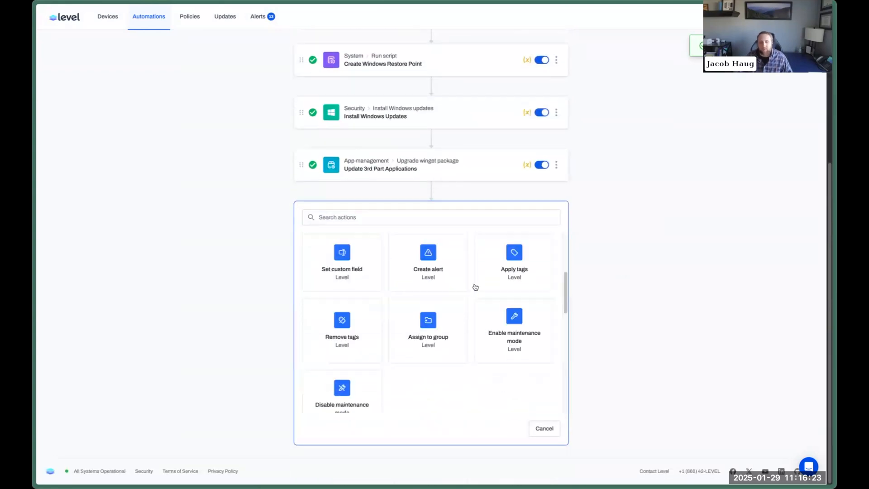
{"action": "left_click", "coordinate": [453, 278]}
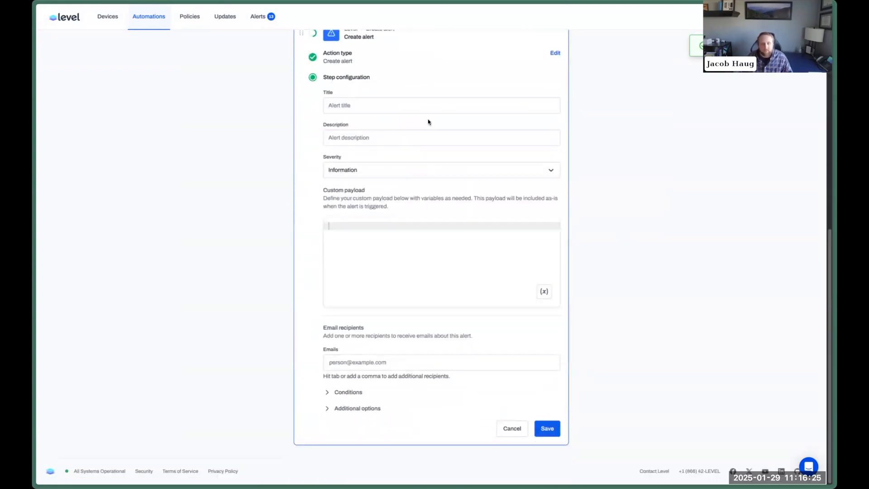
{"action": "type", "text": "Windows Update Failed"}
{"action": "key", "text": "Tab"}
{"action": "type", "text": "Level was unable to install"}
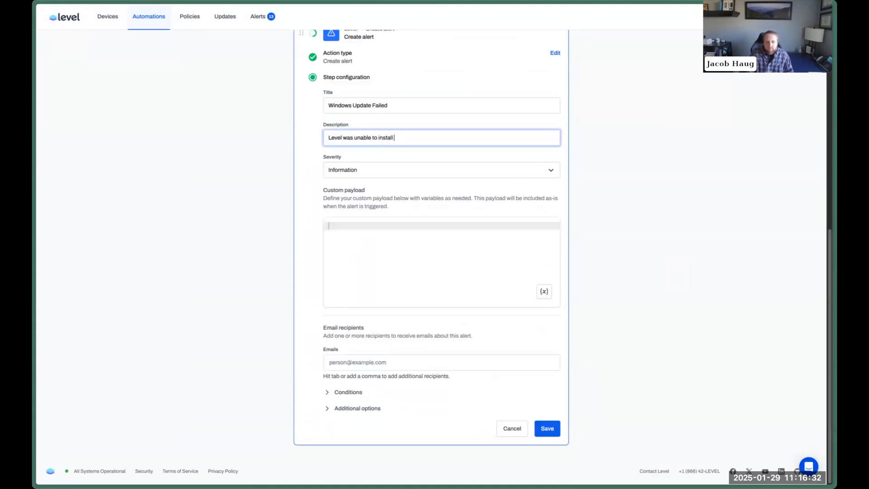
{"action": "type", "text": " Windows Updates after multiple attempts."}
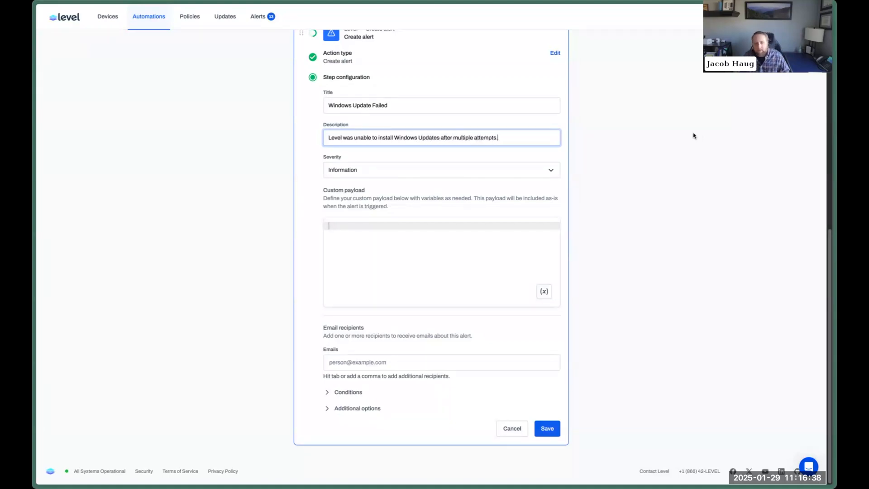
Set the alert severity to Warning and insert {{WindowsUpdateStatus}} into its payload.
{"action": "left_click", "coordinate": [502, 169]}
{"action": "left_click", "coordinate": [451, 211]}
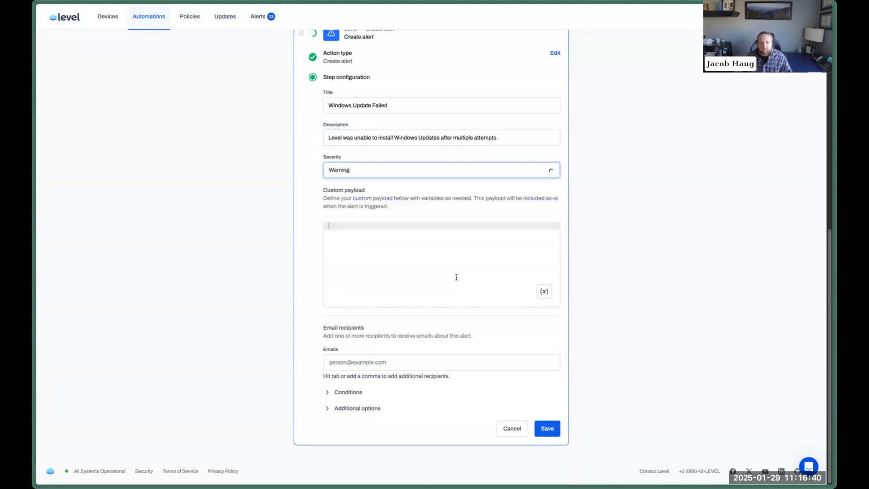
{"action": "left_click", "coordinate": [546, 292]}
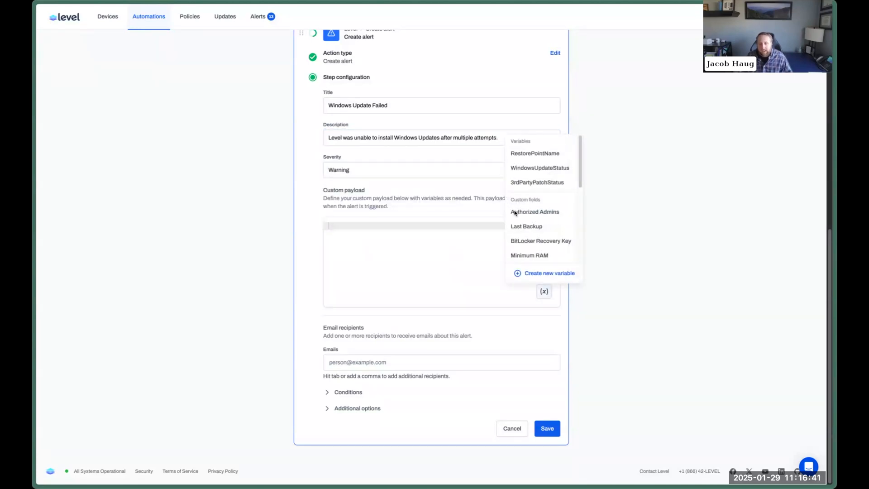
{"action": "left_click", "coordinate": [539, 169]}
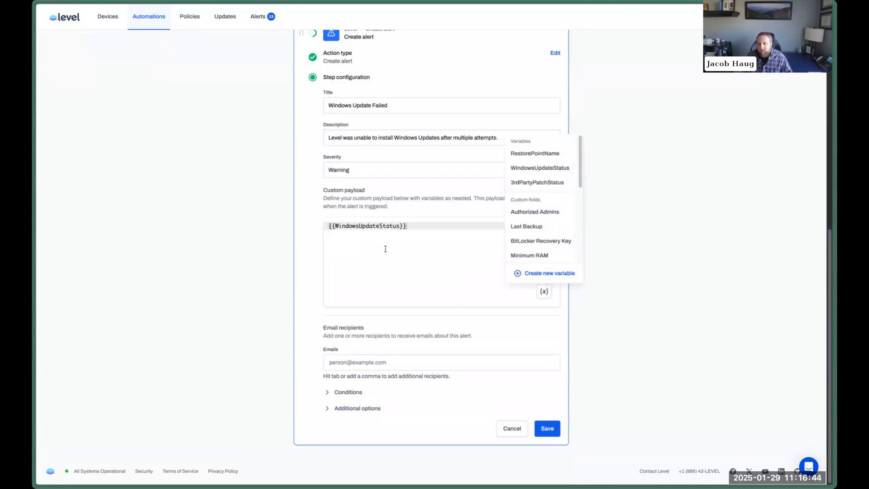
{"action": "left_click", "coordinate": [384, 248]}
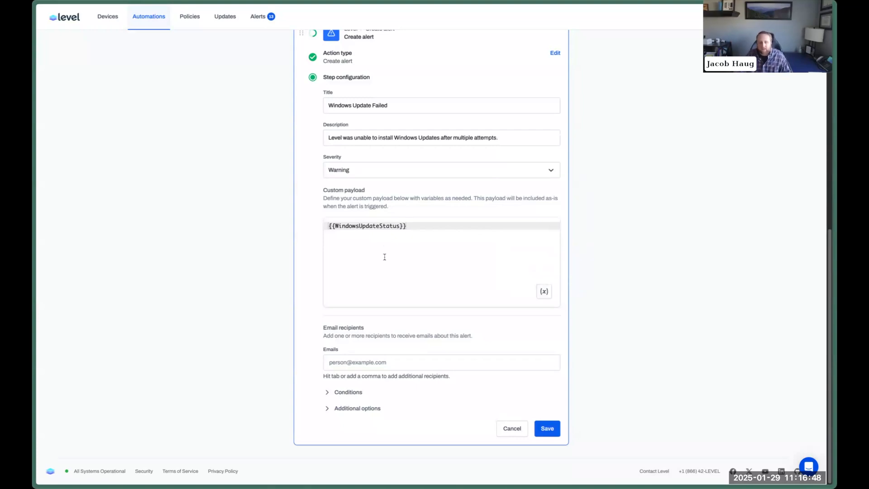
{"action": "left_click", "coordinate": [354, 390]}
{"action": "scroll", "coordinate": [493, 332], "scroll_direction": "down", "scroll_amount": 1}
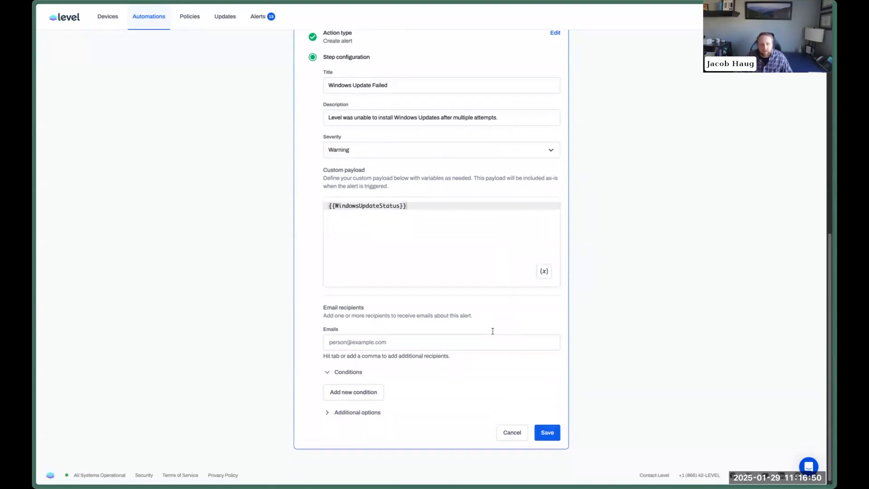
{"action": "scroll", "coordinate": [435, 342], "scroll_direction": "up", "scroll_amount": 2}
{"action": "scroll", "coordinate": [403, 210], "scroll_direction": "up", "scroll_amount": 2}
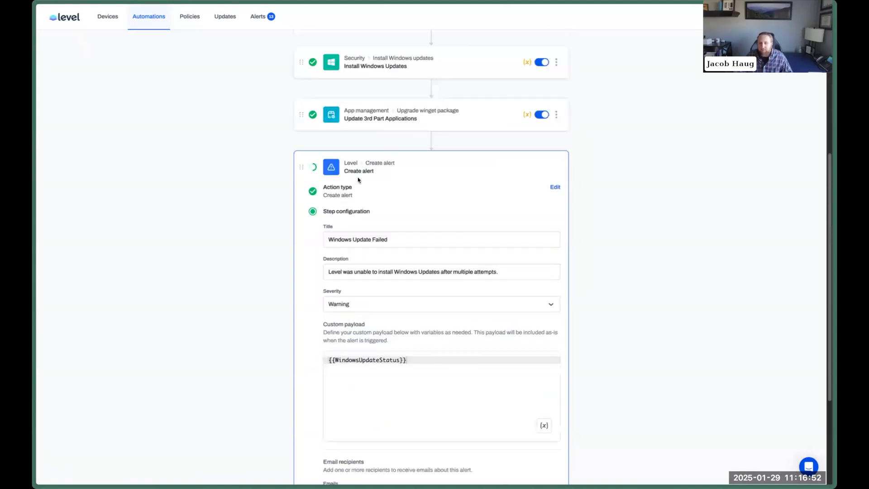
{"action": "scroll", "coordinate": [466, 211], "scroll_direction": "up", "scroll_amount": 3}
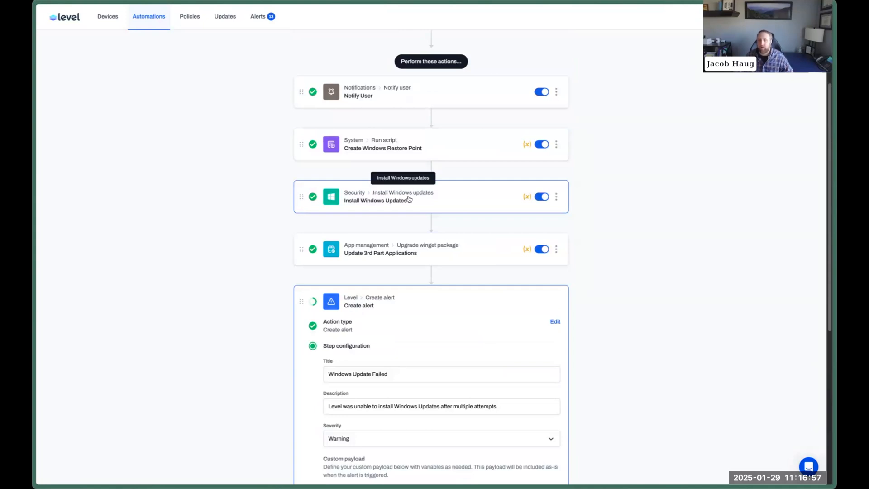
{"action": "scroll", "coordinate": [409, 199], "scroll_direction": "down", "scroll_amount": 4}
{"action": "scroll", "coordinate": [408, 196], "scroll_direction": "down", "scroll_amount": 3}
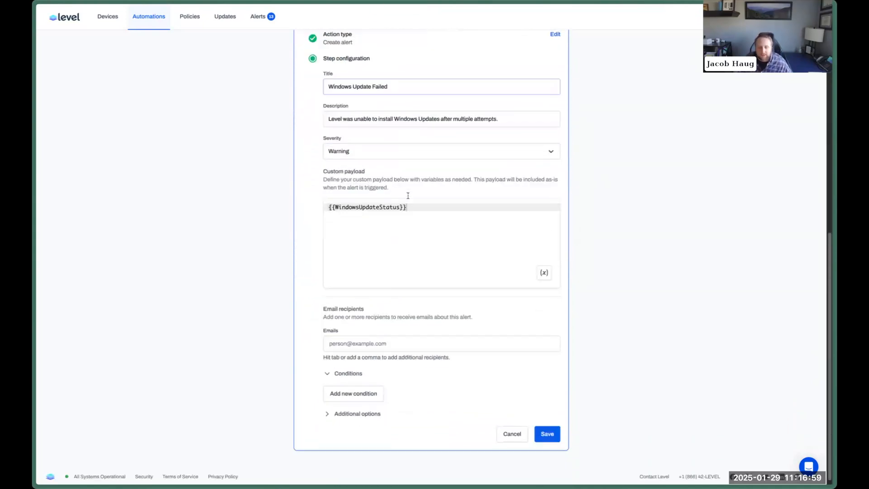
Add an Action status condition: Install Windows Updates Equal to Failed.
{"action": "left_click", "coordinate": [357, 389]}
{"action": "scroll", "coordinate": [456, 355], "scroll_direction": "down", "scroll_amount": 1}
{"action": "scroll", "coordinate": [455, 357], "scroll_direction": "down", "scroll_amount": 1}
{"action": "left_click", "coordinate": [379, 317]}
{"action": "scroll", "coordinate": [379, 375], "scroll_direction": "down", "scroll_amount": 3}
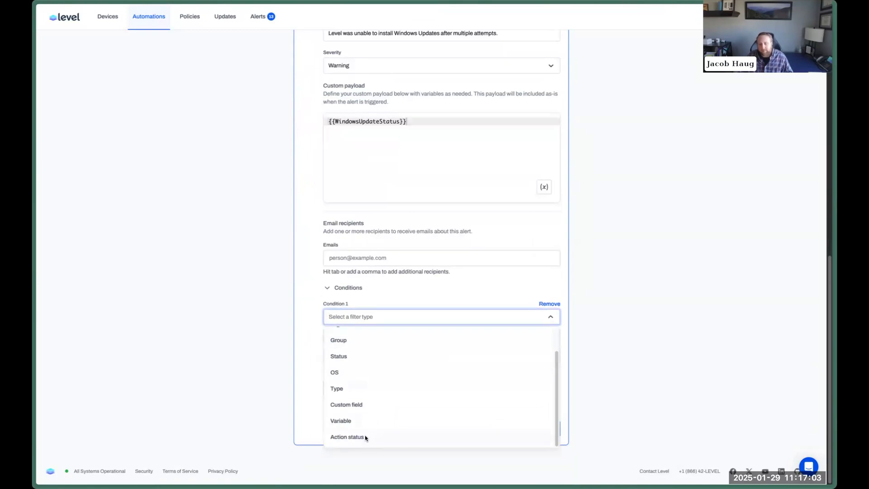
{"action": "left_click", "coordinate": [365, 437]}
{"action": "left_click", "coordinate": [378, 337]}
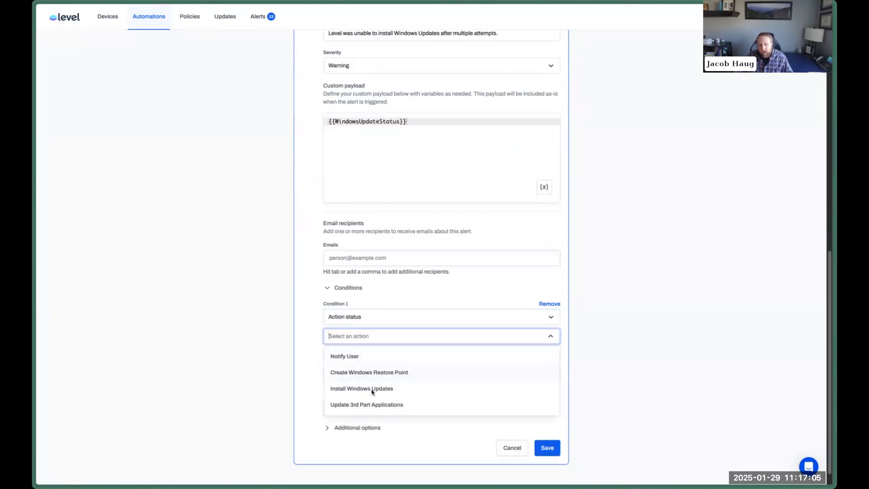
{"action": "left_click", "coordinate": [386, 389]}
{"action": "left_click", "coordinate": [380, 355]}
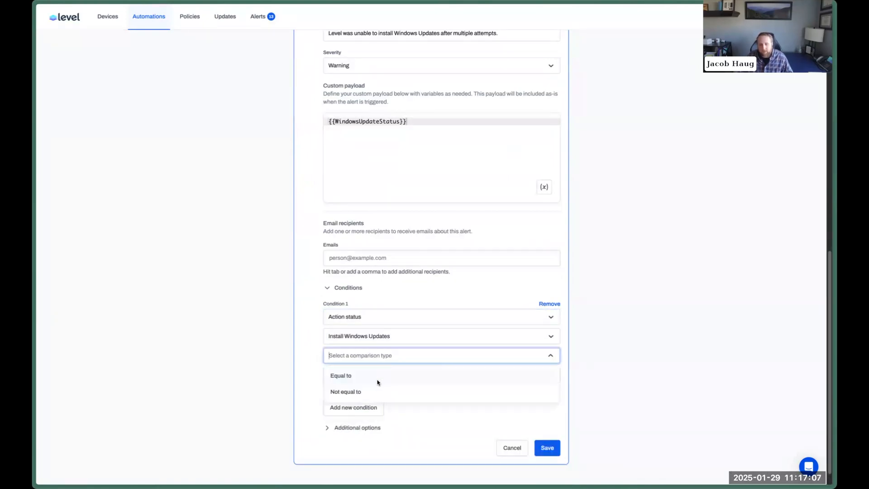
{"action": "left_click", "coordinate": [378, 375]}
{"action": "left_click", "coordinate": [381, 375]}
{"action": "left_click", "coordinate": [374, 411]}
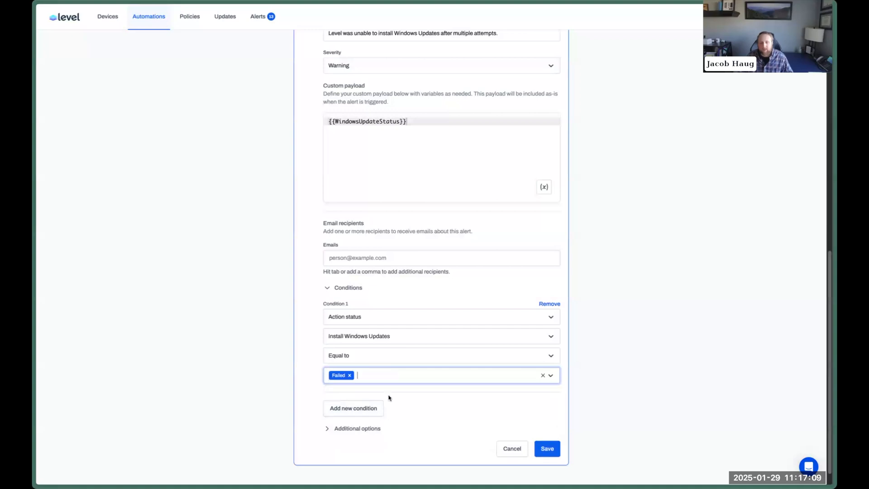
{"action": "left_click", "coordinate": [425, 294]}
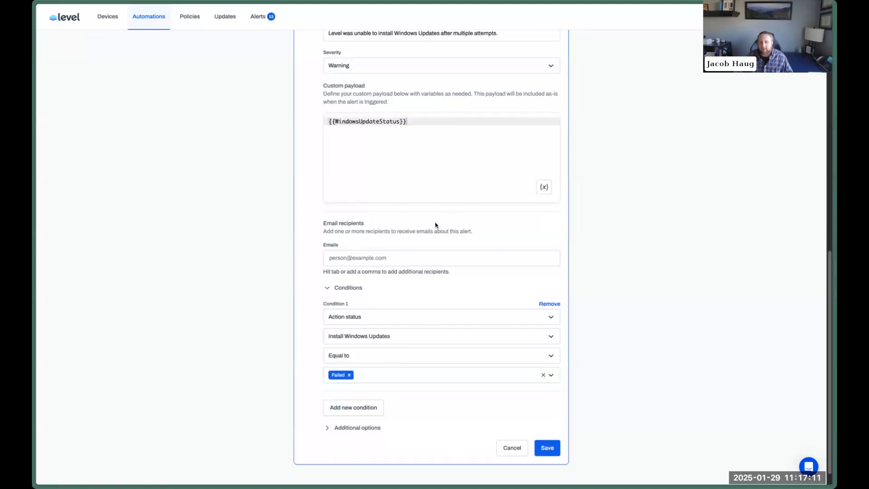
Rename the step to 'Windows Update Failed Alert' and save it.
{"action": "left_click", "coordinate": [362, 427]}
{"action": "left_click", "coordinate": [403, 456]}
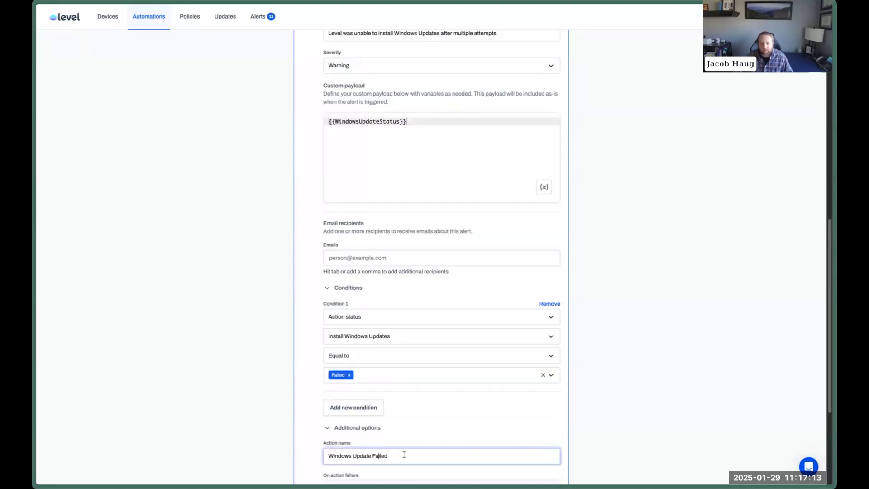
{"action": "type", "text": "Alert"}
{"action": "key", "text": "Return"}
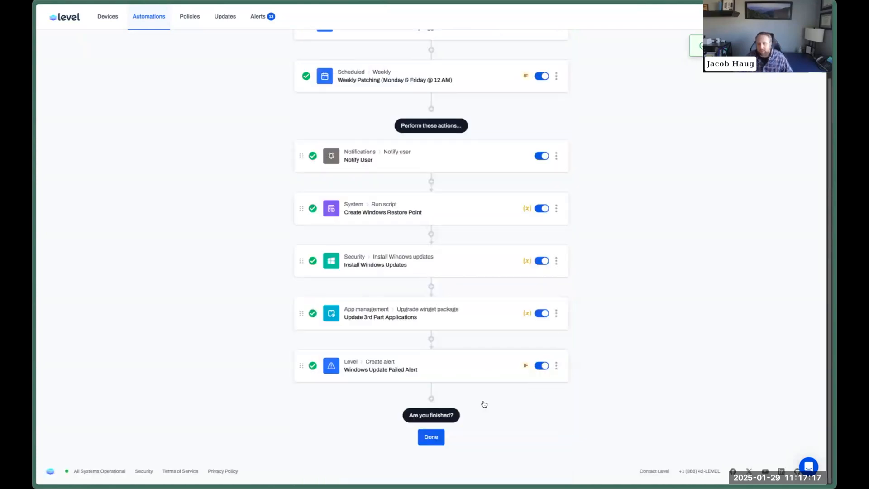
Add another Create alert step with a 3rd Party title, described 'Level was unable to install updates after multiple attempts'.
{"action": "left_click", "coordinate": [431, 399]}
{"action": "scroll", "coordinate": [460, 361], "scroll_direction": "down", "scroll_amount": 5}
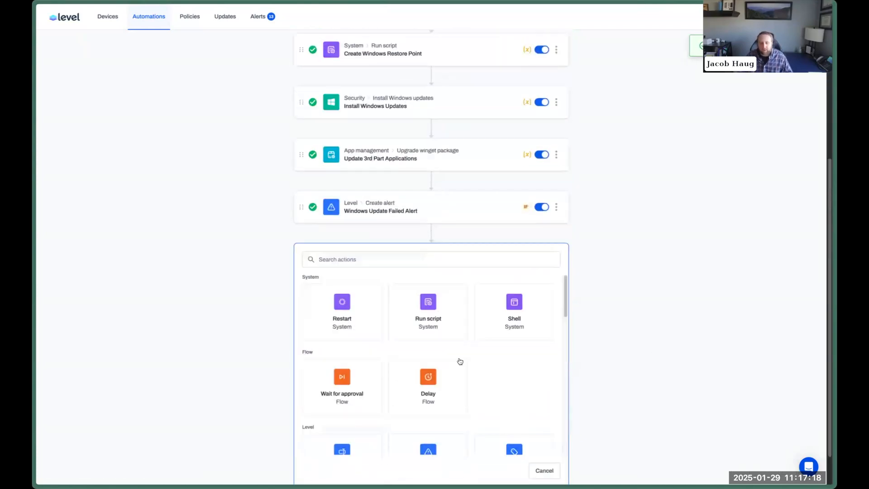
{"action": "left_click", "coordinate": [435, 328]}
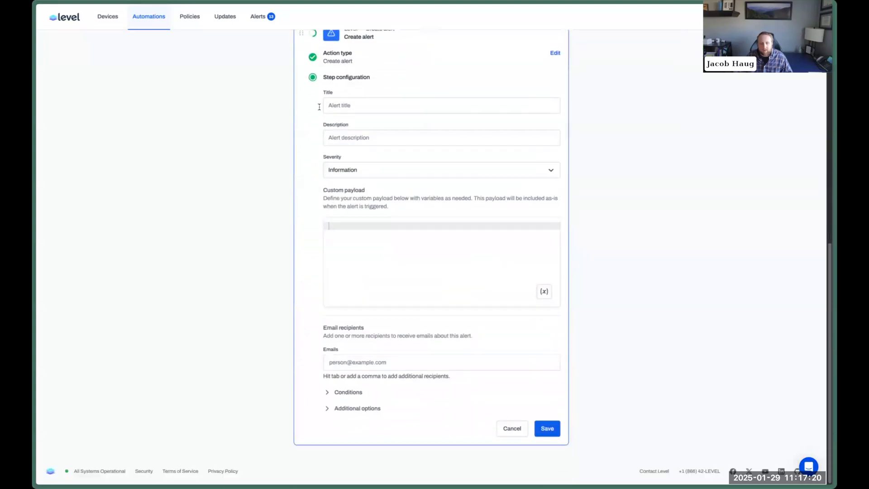
{"action": "left_click", "coordinate": [458, 106]}
{"action": "type", "text": "3rd"}
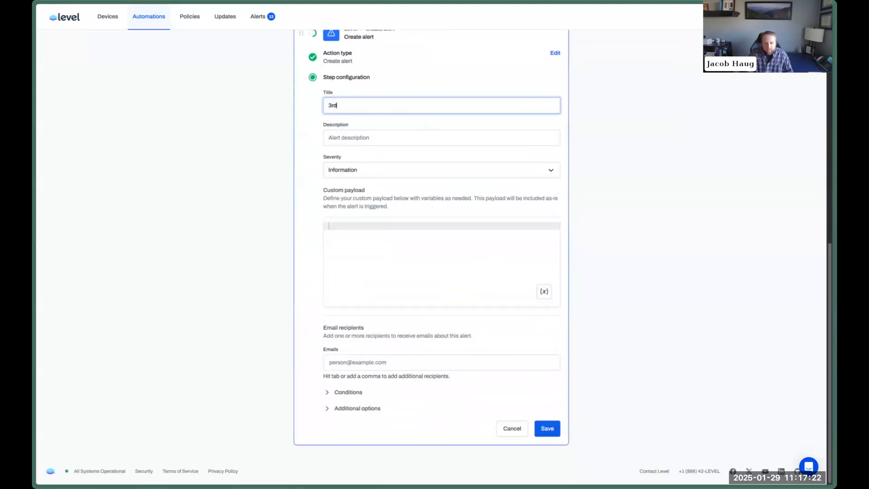
{"action": "type", "text": " Party Patching Failed"}
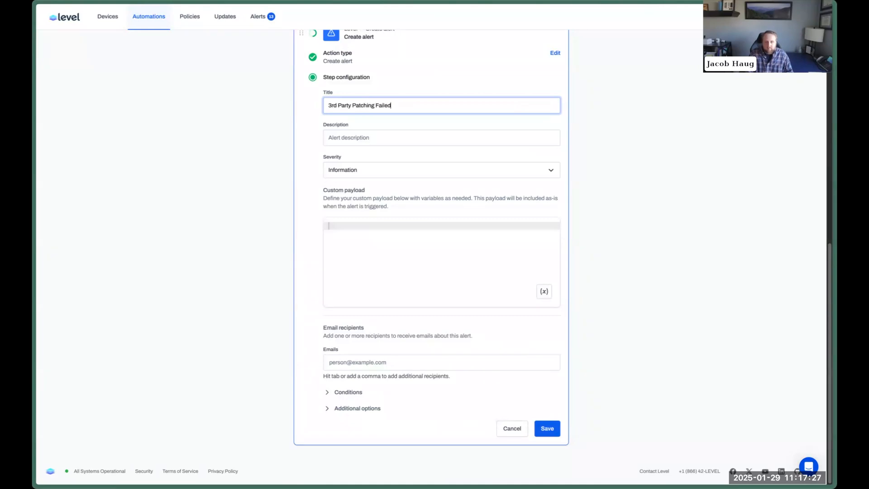
{"action": "key", "text": "Tab"}
{"action": "type", "text": "Lever"}
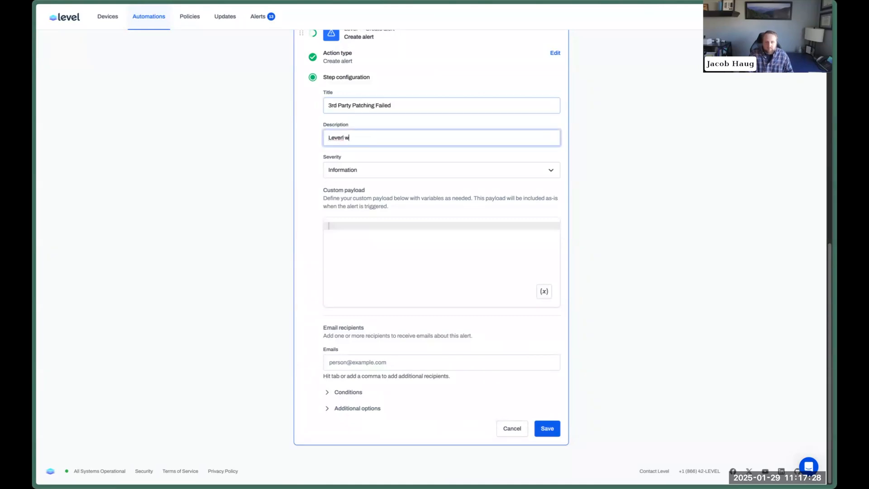
{"action": "type", "text": " was unab"}
{"action": "key", "text": "ctrl+a"}
{"action": "key", "text": "End"}
{"action": "key", "text": "BackSpace"}
{"action": "type", "text": "ble to install updates after multiple attempts"}
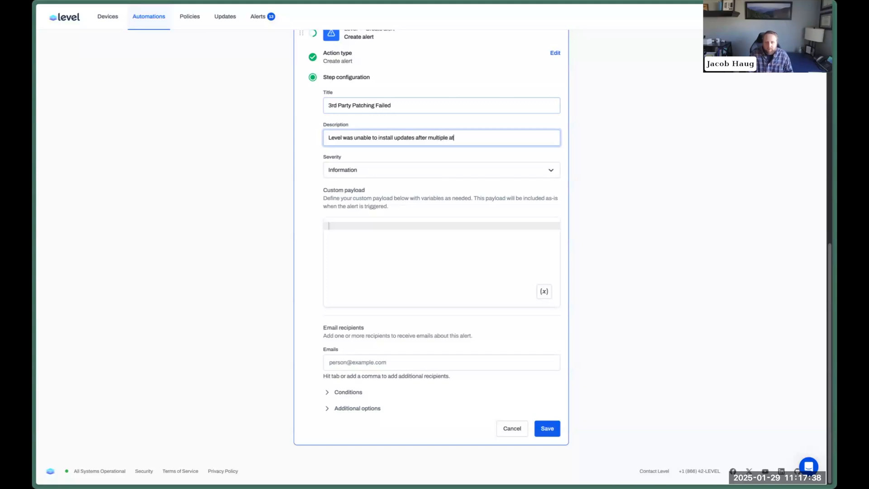
Set the alert severity to Warning and insert {{3rdPartyPatchStatus}} into the payload.
{"action": "left_click", "coordinate": [422, 170]}
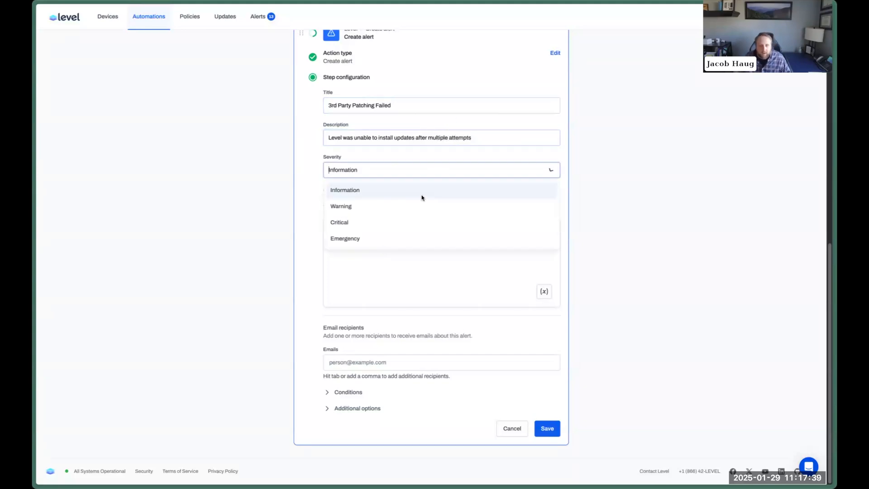
{"action": "left_click", "coordinate": [391, 206]}
{"action": "left_click", "coordinate": [543, 292]}
{"action": "left_click", "coordinate": [550, 182]}
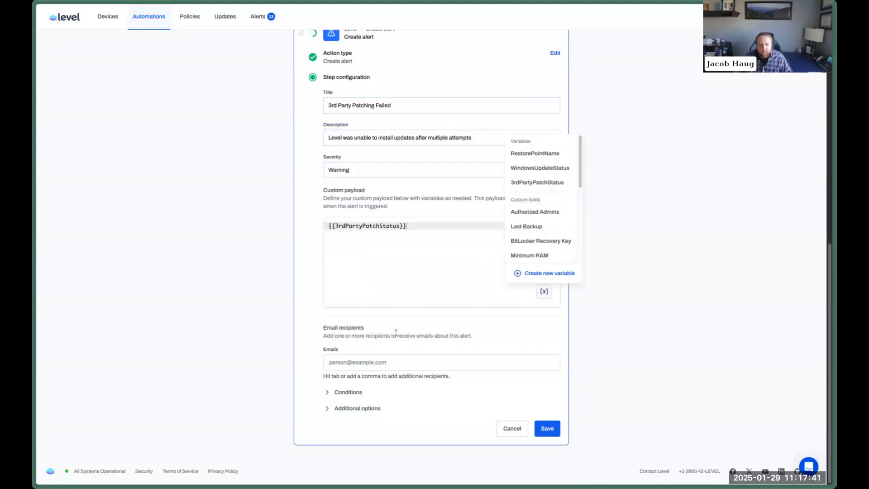
Add an Action status condition: Update 3rd Part Applications Equal to Failed.
{"action": "left_click", "coordinate": [355, 393]}
{"action": "scroll", "coordinate": [461, 380], "scroll_direction": "down", "scroll_amount": 1}
{"action": "left_click", "coordinate": [376, 387]}
{"action": "scroll", "coordinate": [467, 356], "scroll_direction": "down", "scroll_amount": 2}
{"action": "left_click", "coordinate": [374, 329]}
{"action": "scroll", "coordinate": [361, 423], "scroll_direction": "down", "scroll_amount": 2}
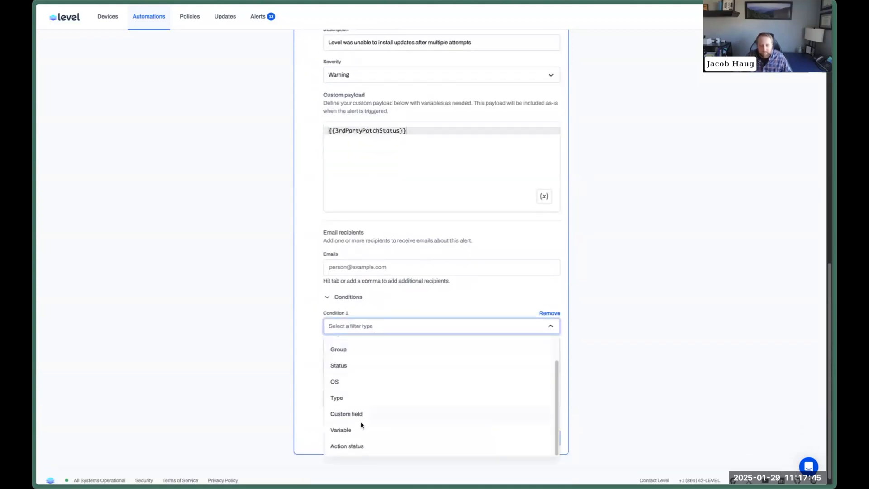
{"action": "left_click", "coordinate": [365, 445]}
{"action": "left_click", "coordinate": [375, 345]}
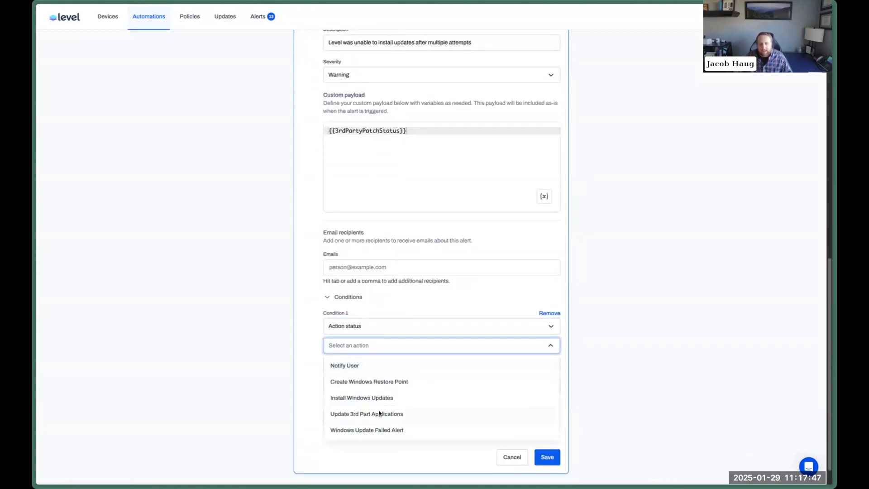
{"action": "left_click", "coordinate": [391, 414]}
{"action": "left_click", "coordinate": [388, 365]}
{"action": "left_click", "coordinate": [382, 386]}
{"action": "left_click", "coordinate": [385, 384]}
{"action": "left_click", "coordinate": [365, 424]}
Save the step as '3rd Party Patching Failed Alert'.
{"action": "left_click", "coordinate": [383, 440]}
{"action": "left_click", "coordinate": [428, 464]}
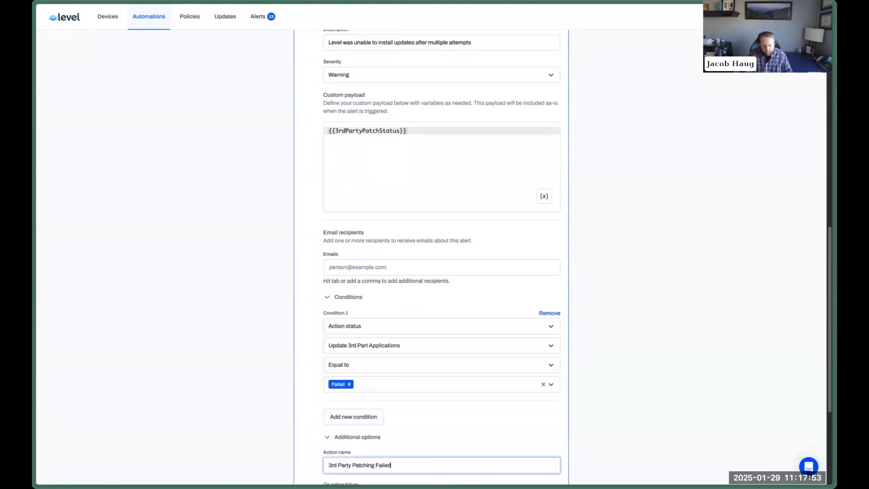
{"action": "key", "text": "Return"}
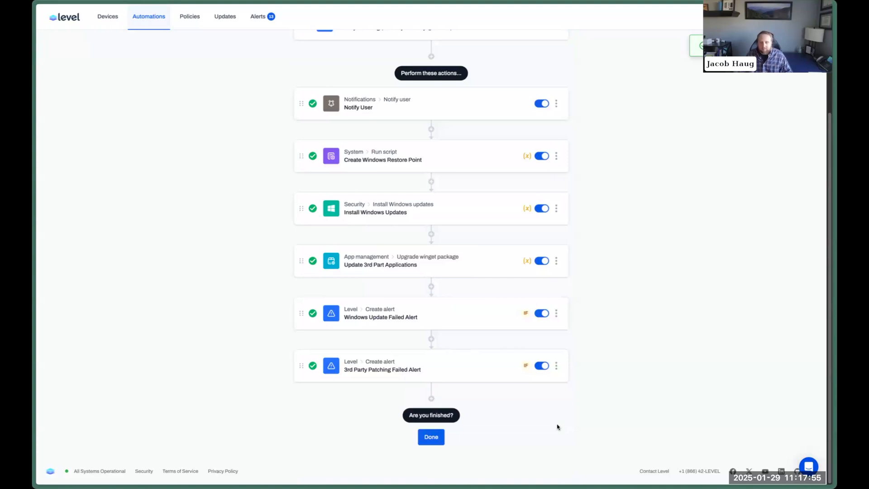
Finish editing and scroll back to the top of the Windows Patching overview.
{"action": "left_click", "coordinate": [432, 443]}
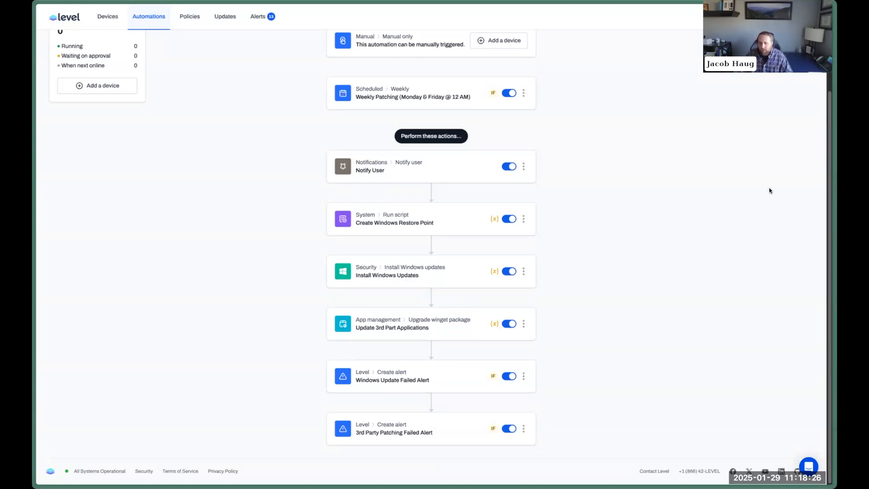
{"action": "scroll", "coordinate": [694, 206], "scroll_direction": "up", "scroll_amount": 3}
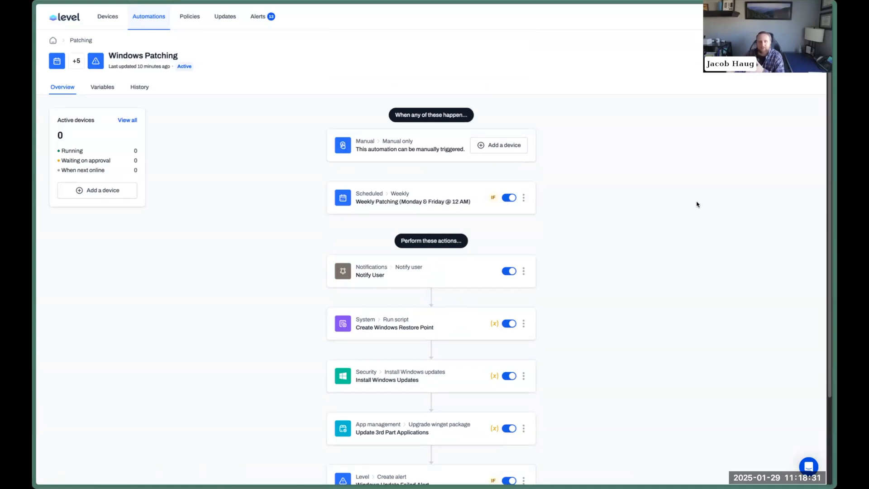
Browse the ABC Dental devices, then open Windows Patching from the Patching automations group.
{"action": "left_click", "coordinate": [114, 18]}
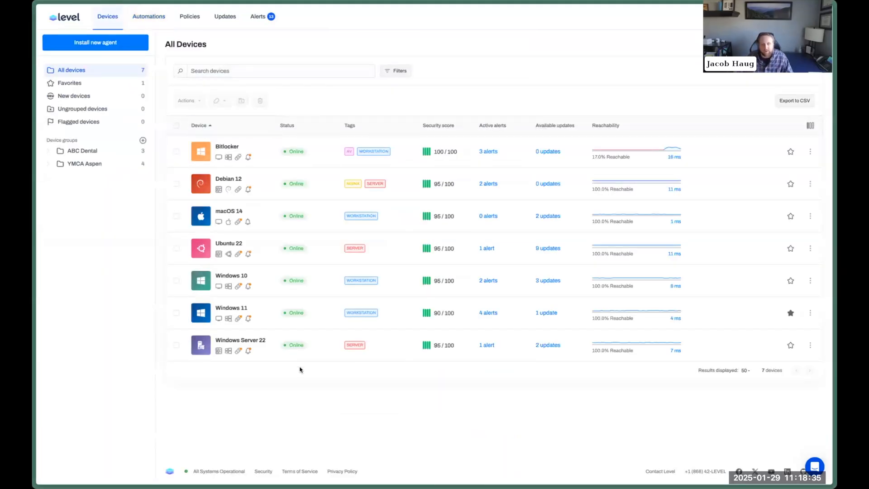
{"action": "left_click", "coordinate": [82, 151]}
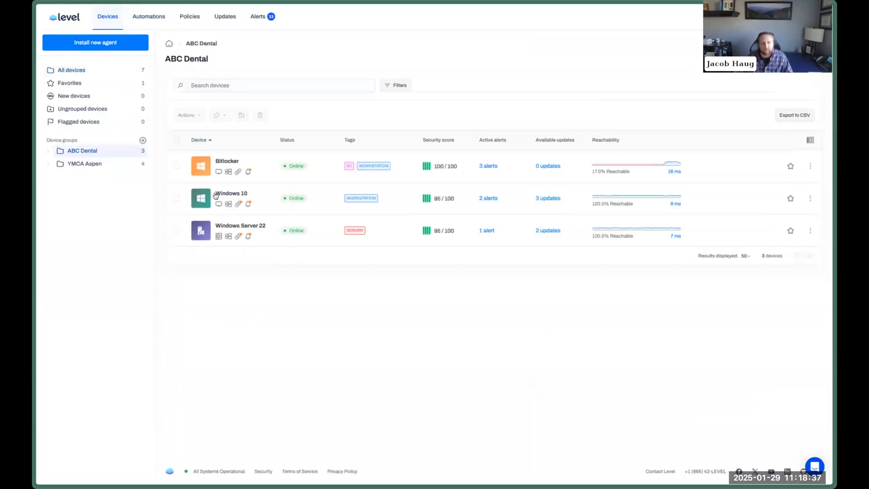
{"action": "left_click", "coordinate": [154, 14]}
{"action": "left_click", "coordinate": [151, 235]}
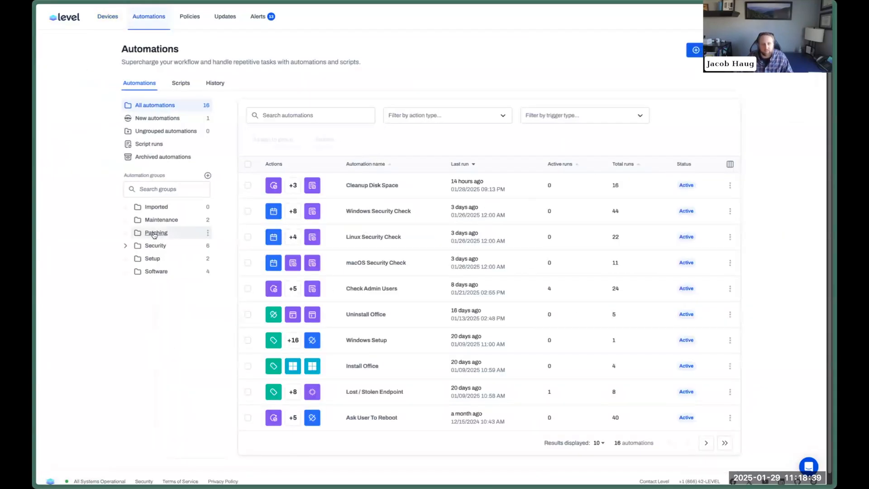
{"action": "left_click", "coordinate": [381, 247]}
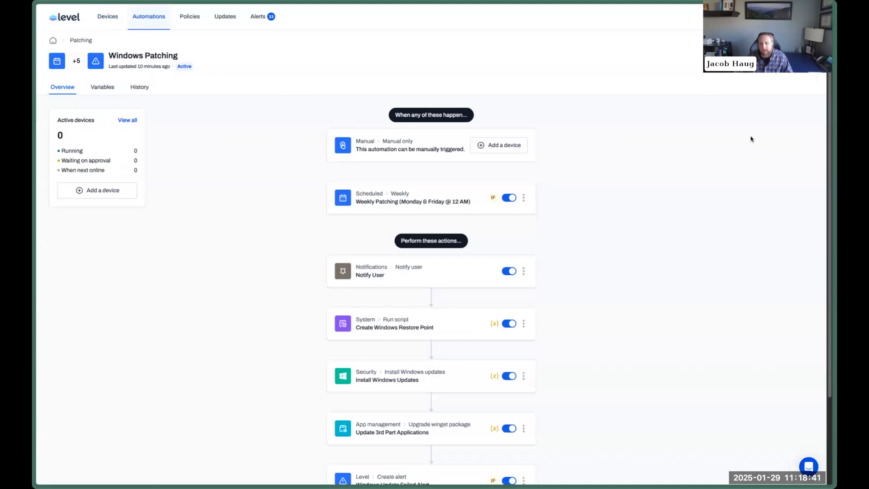
Try a Group not equal to ABC Dental condition on the weekly trigger, then remove it and cancel.
{"action": "left_click", "coordinate": [524, 198]}
{"action": "left_click", "coordinate": [545, 213]}
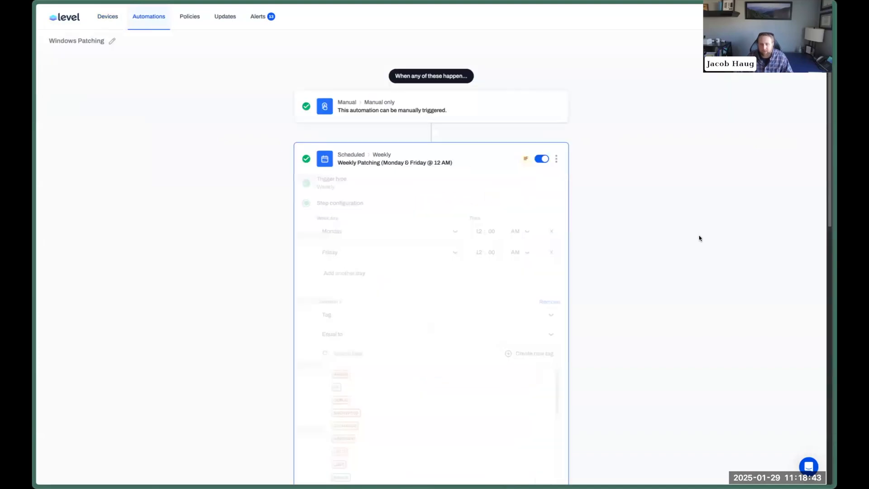
{"action": "scroll", "coordinate": [699, 239], "scroll_direction": "down", "scroll_amount": 4}
{"action": "scroll", "coordinate": [354, 267], "scroll_direction": "down", "scroll_amount": 1}
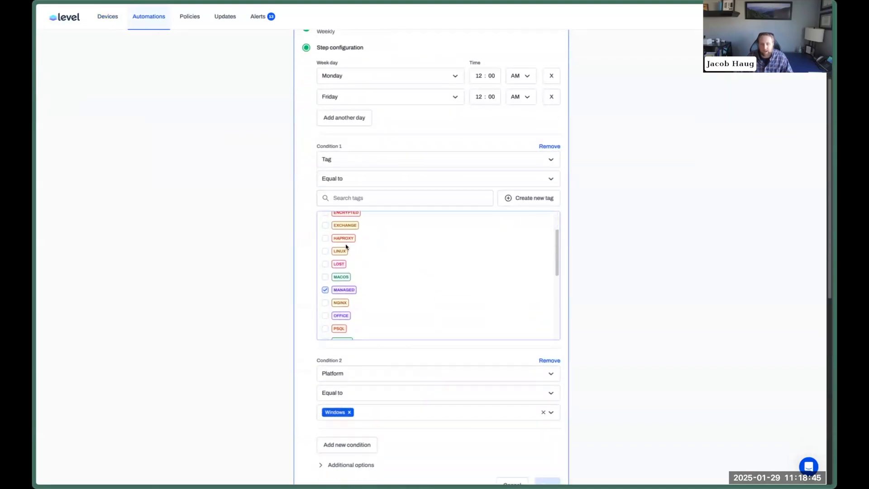
{"action": "scroll", "coordinate": [649, 337], "scroll_direction": "down", "scroll_amount": 3}
{"action": "left_click", "coordinate": [344, 326]}
{"action": "scroll", "coordinate": [565, 272], "scroll_direction": "down", "scroll_amount": 3}
{"action": "left_click", "coordinate": [347, 188]}
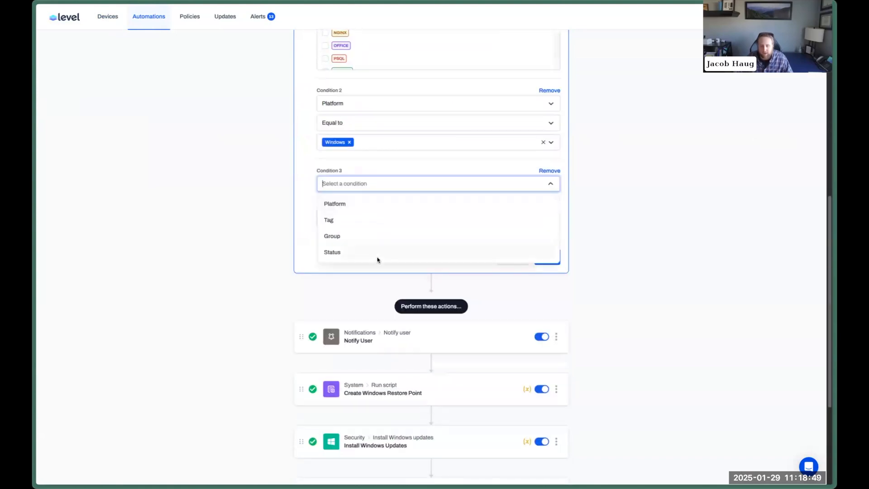
{"action": "left_click", "coordinate": [365, 238]}
{"action": "left_click", "coordinate": [368, 205]}
{"action": "left_click", "coordinate": [355, 238]}
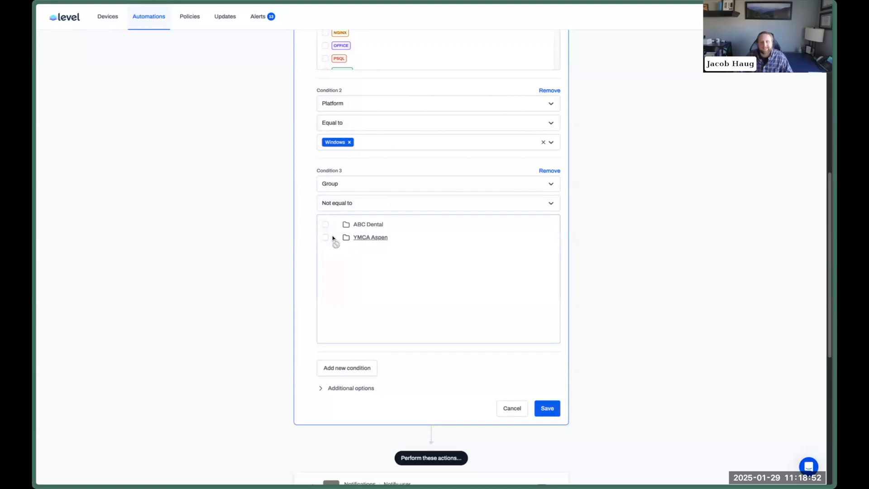
{"action": "left_click", "coordinate": [325, 225]}
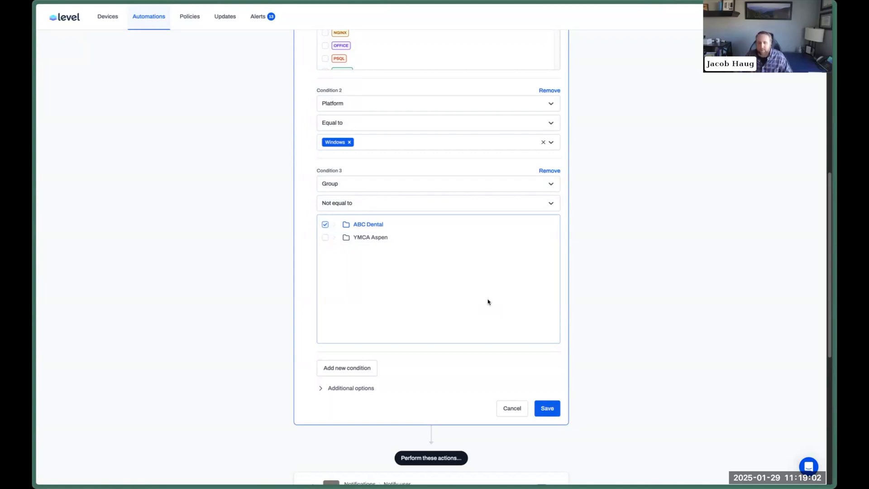
{"action": "left_click", "coordinate": [556, 172]}
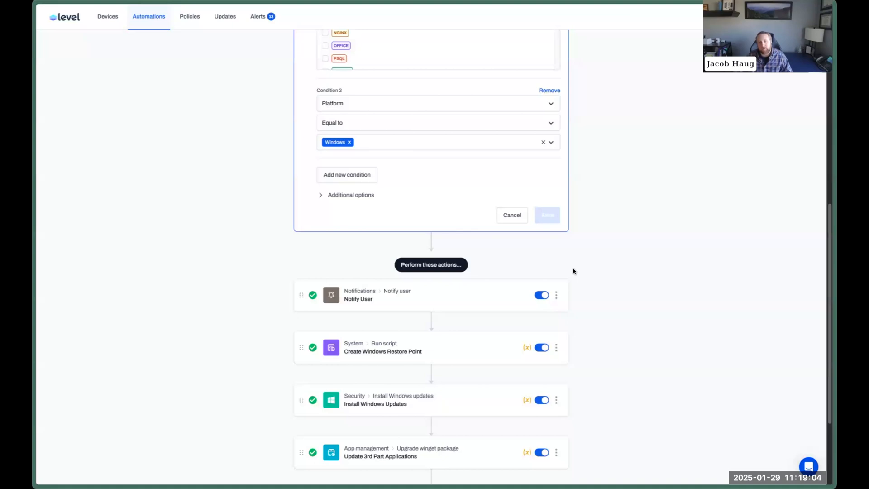
{"action": "left_click", "coordinate": [519, 220]}
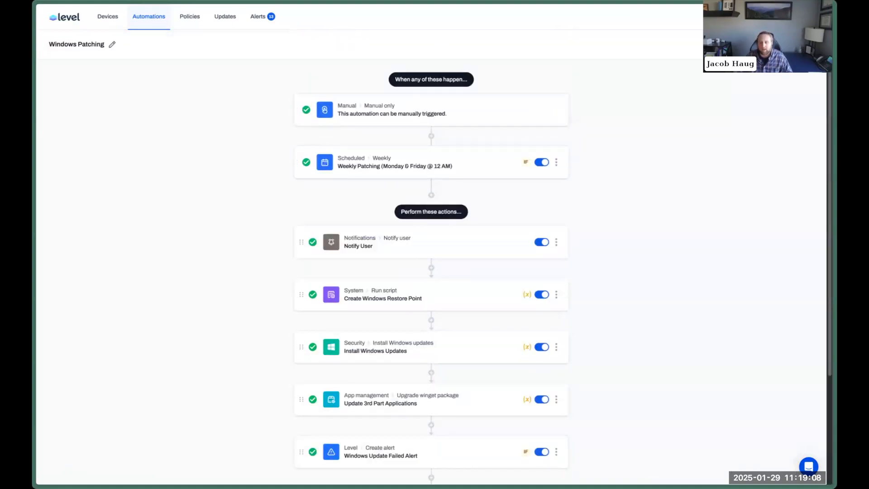
Exit the editor back to the Windows Patching Overview tab.
{"action": "left_click", "coordinate": [798, 45]}
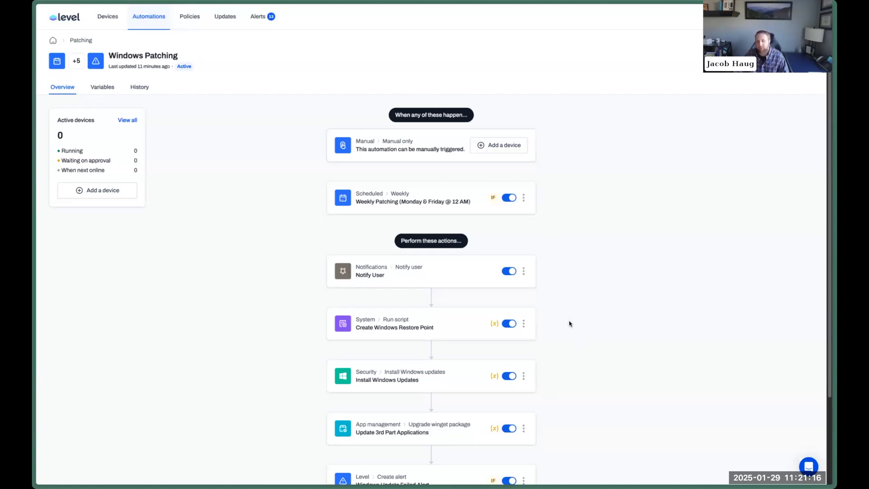
{"action": "scroll", "coordinate": [568, 190], "scroll_direction": "down", "scroll_amount": 3}
{"action": "scroll", "coordinate": [579, 241], "scroll_direction": "up", "scroll_amount": 3}
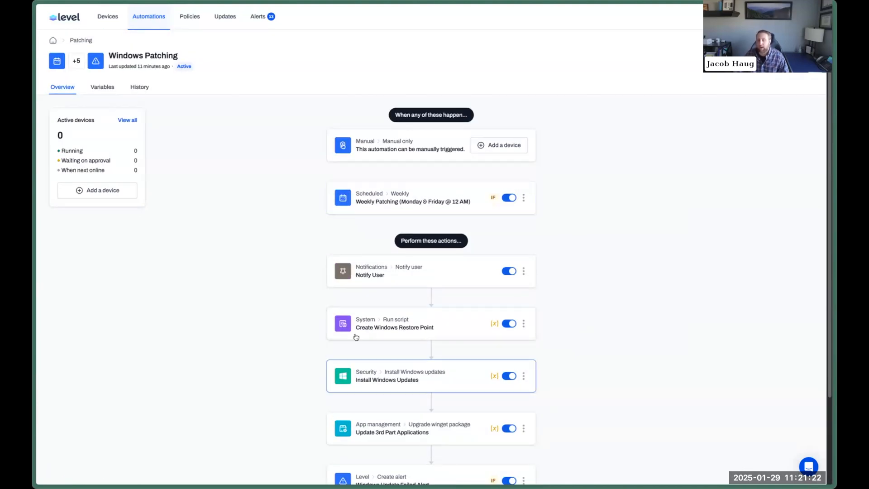
{"action": "left_click", "coordinate": [524, 377]}
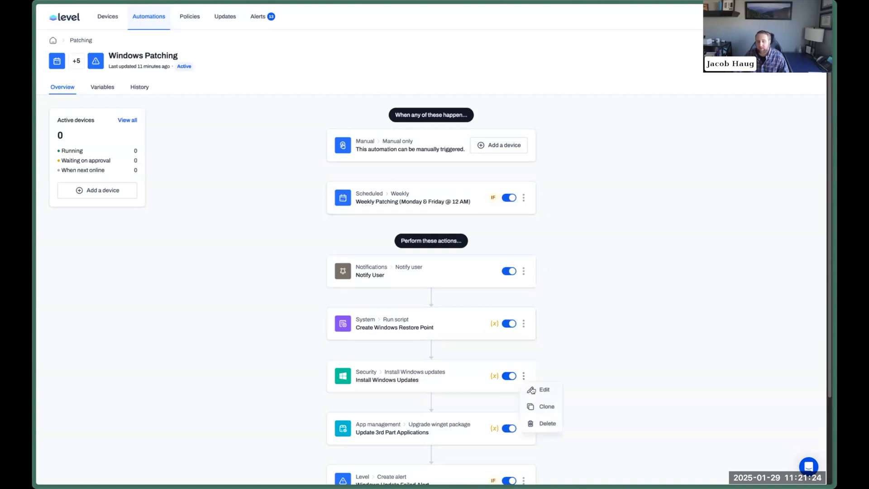
{"action": "left_click", "coordinate": [541, 391]}
{"action": "left_click", "coordinate": [513, 331]}
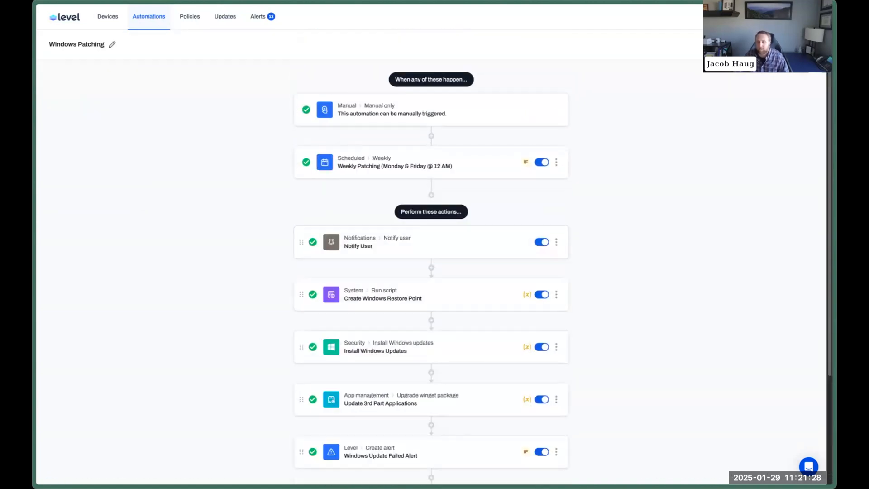
{"action": "left_click", "coordinate": [793, 44]}
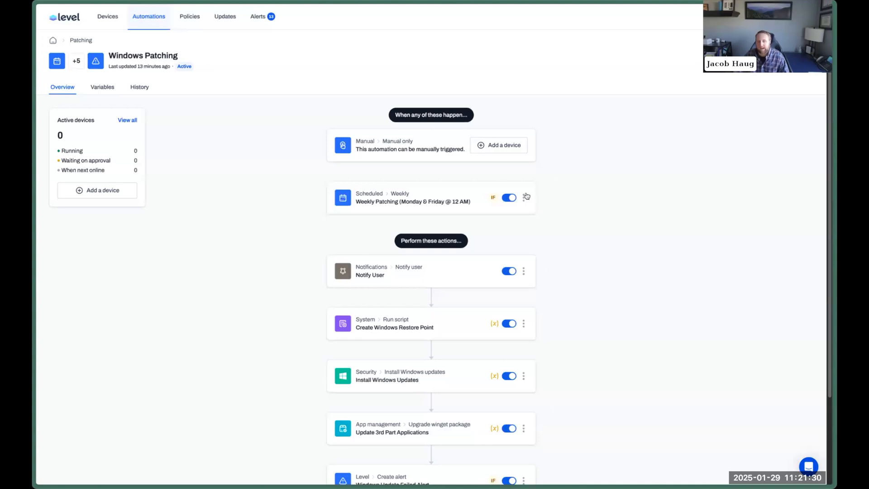
Add Condition 3 to the weekly schedule trigger requiring device Status Equal to Online.
{"action": "left_click", "coordinate": [524, 197]}
{"action": "left_click", "coordinate": [539, 211]}
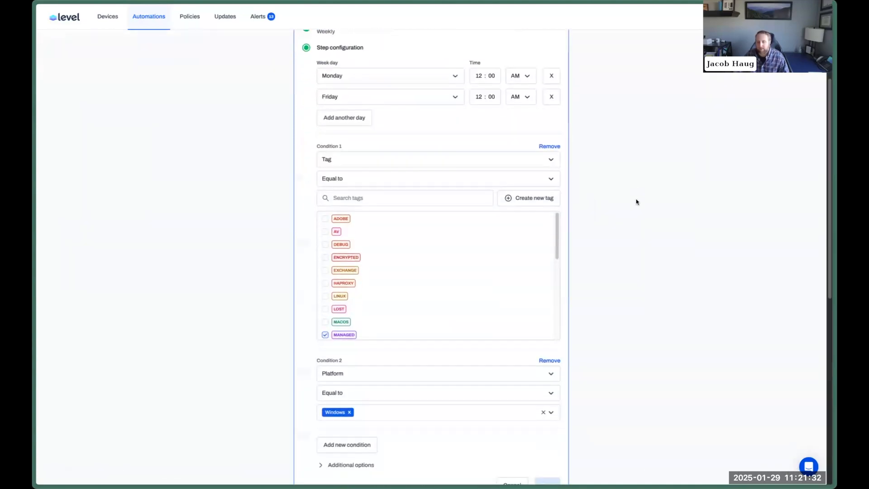
{"action": "scroll", "coordinate": [335, 281], "scroll_direction": "down", "scroll_amount": 4}
{"action": "left_click", "coordinate": [340, 265]}
{"action": "left_click", "coordinate": [385, 271]}
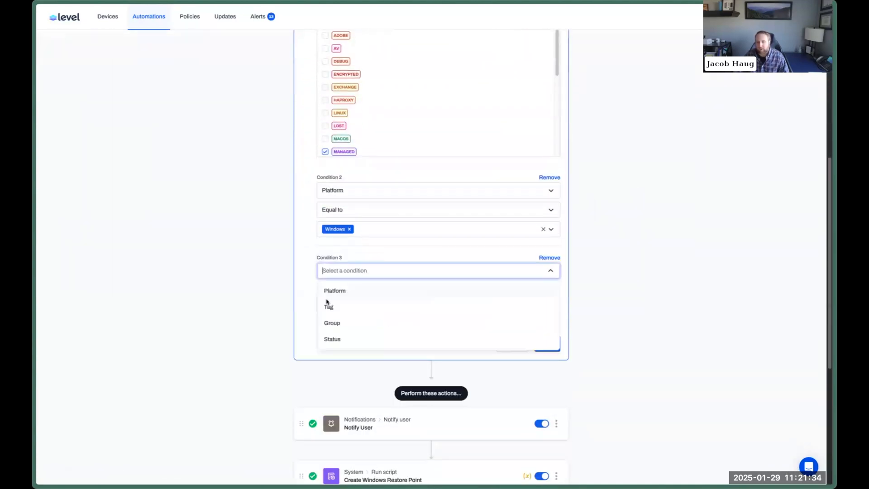
{"action": "left_click", "coordinate": [417, 256]}
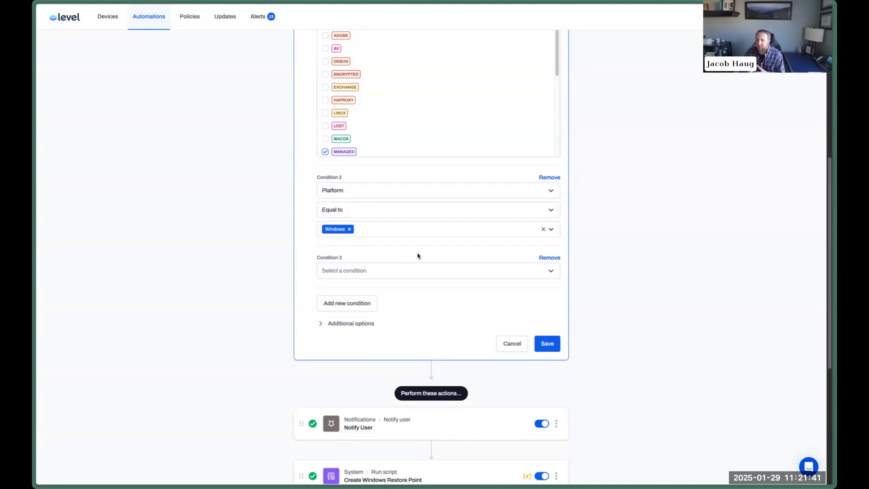
{"action": "left_click", "coordinate": [465, 275]}
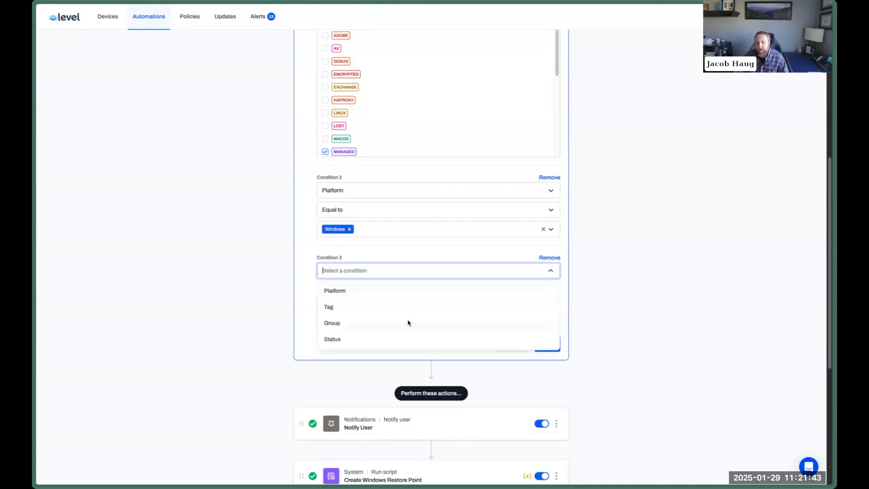
{"action": "left_click", "coordinate": [378, 338]}
{"action": "left_click", "coordinate": [381, 291]}
{"action": "left_click", "coordinate": [385, 290]}
{"action": "left_click", "coordinate": [380, 310]}
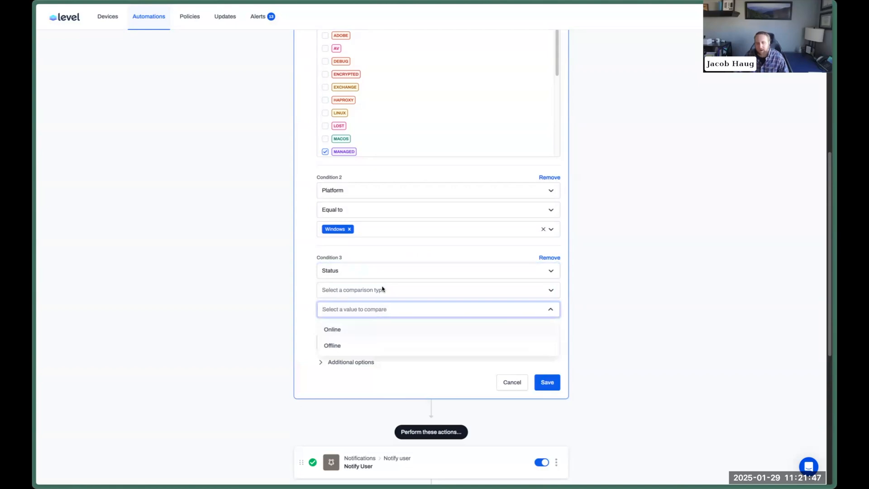
{"action": "left_click", "coordinate": [382, 290]}
{"action": "left_click", "coordinate": [380, 316]}
{"action": "left_click", "coordinate": [373, 330]}
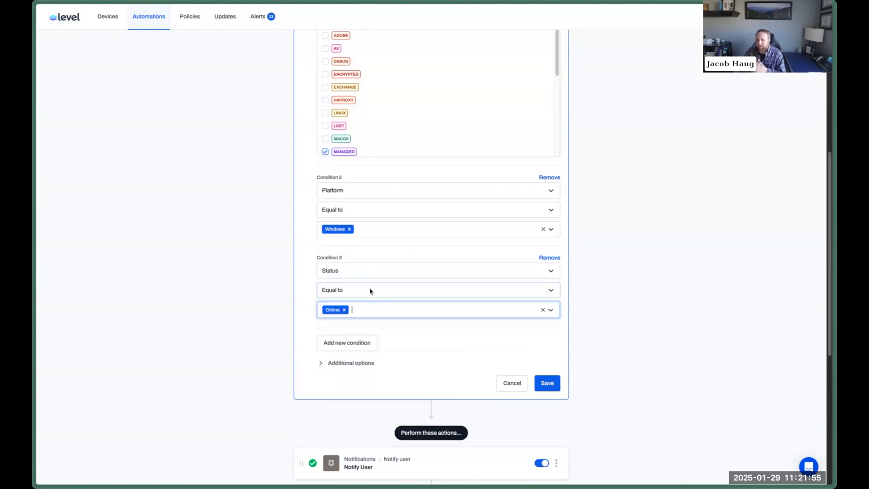
Remove the Status condition again and save the schedule trigger.
{"action": "scroll", "coordinate": [374, 150], "scroll_direction": "up", "scroll_amount": 5}
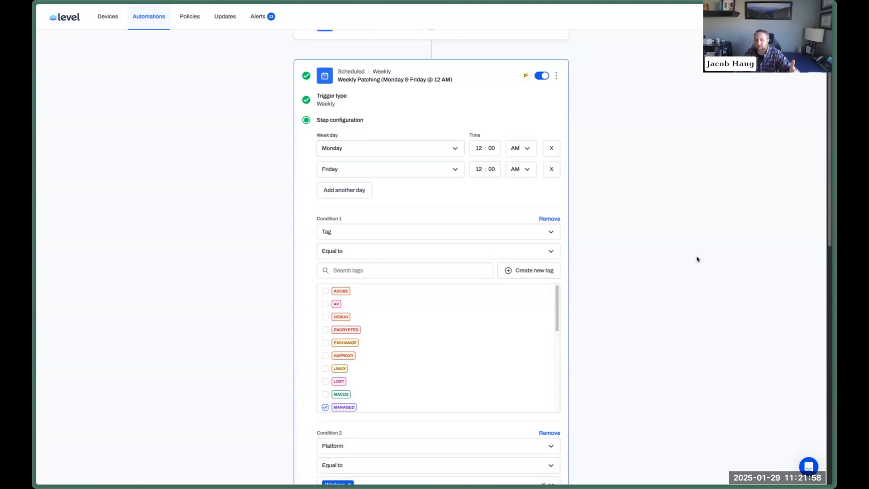
{"action": "scroll", "coordinate": [697, 259], "scroll_direction": "down", "scroll_amount": 5}
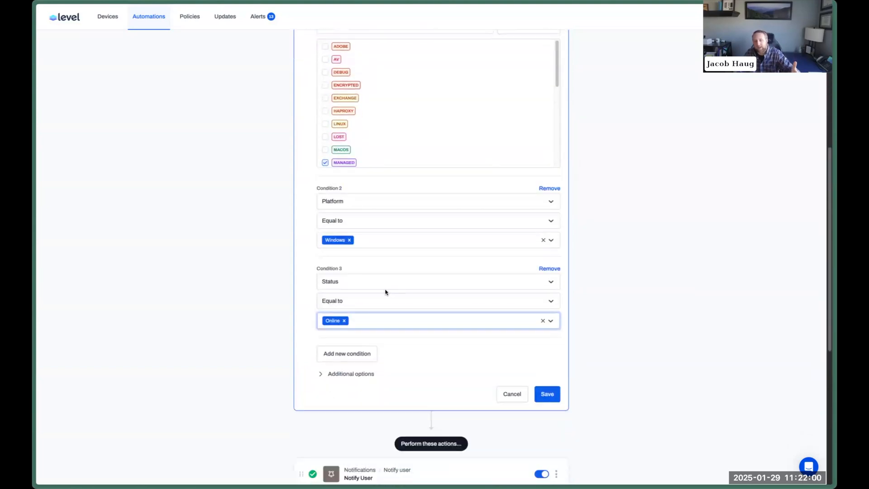
{"action": "left_click", "coordinate": [355, 267]}
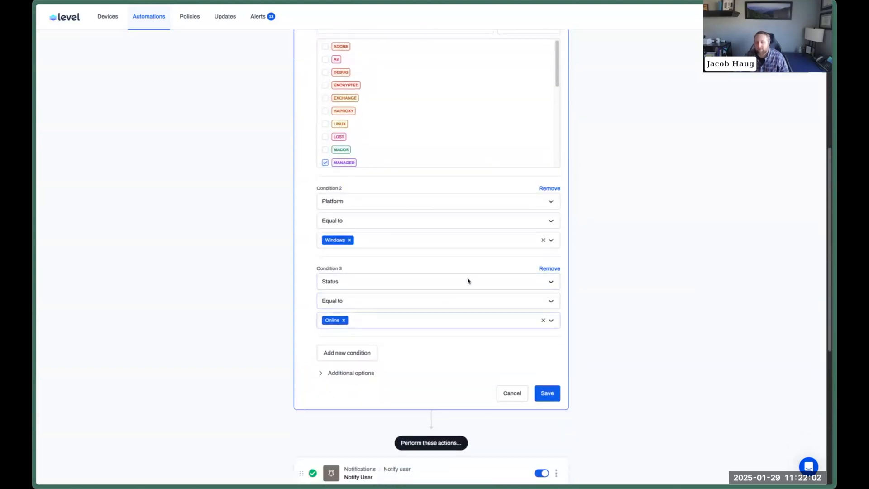
{"action": "left_click", "coordinate": [545, 268]}
{"action": "left_click", "coordinate": [541, 315]}
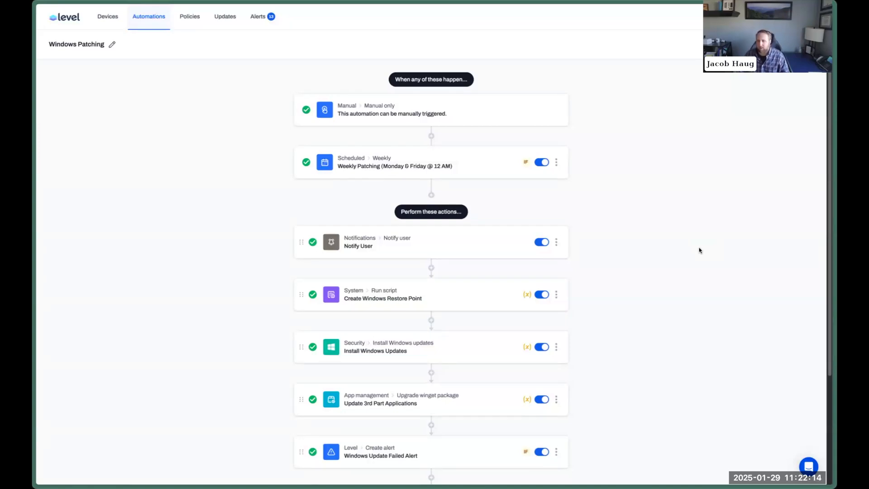
Show the Patching group's two automations, then switch to the Level website homepage.
{"action": "left_click", "coordinate": [165, 28]}
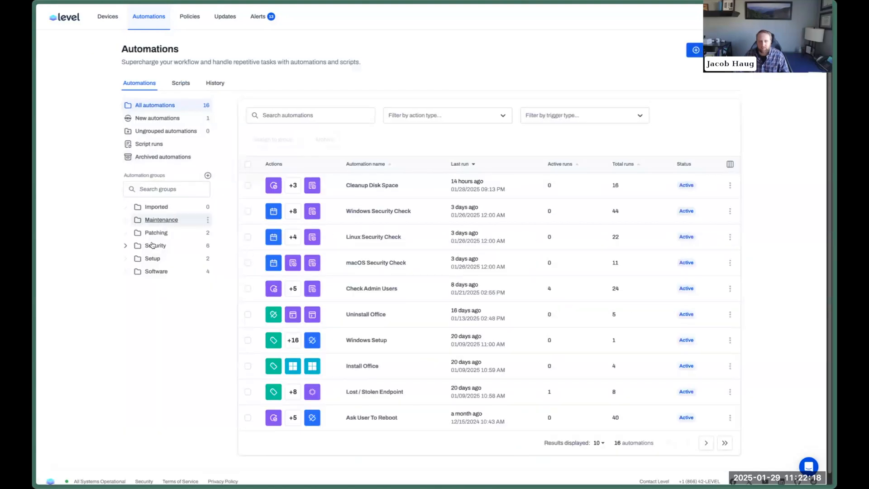
{"action": "left_click", "coordinate": [152, 233]}
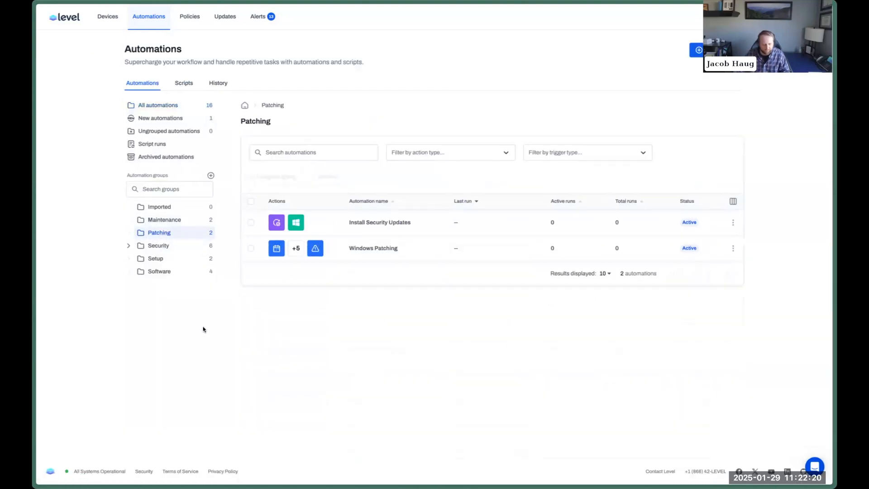
{"action": "key", "text": "Return"}
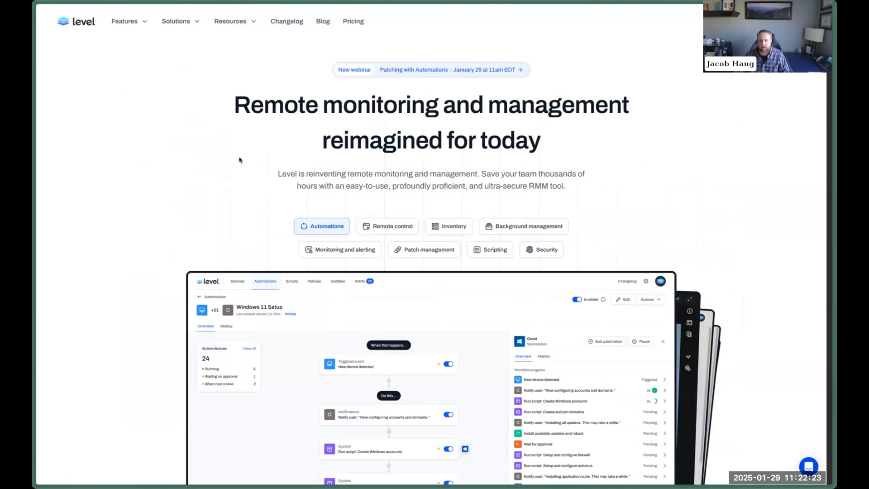
Import the macOS Patching Automation from the website's automation library into Level.
{"action": "left_click", "coordinate": [243, 26]}
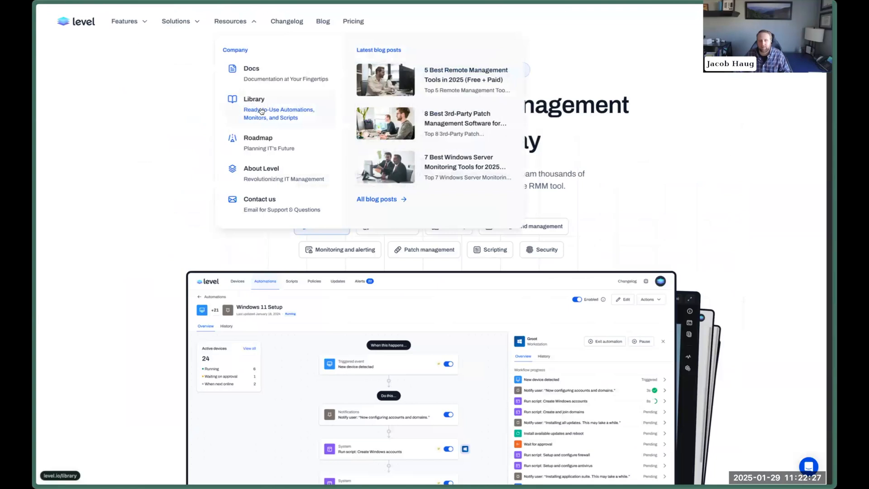
{"action": "left_click", "coordinate": [262, 111]}
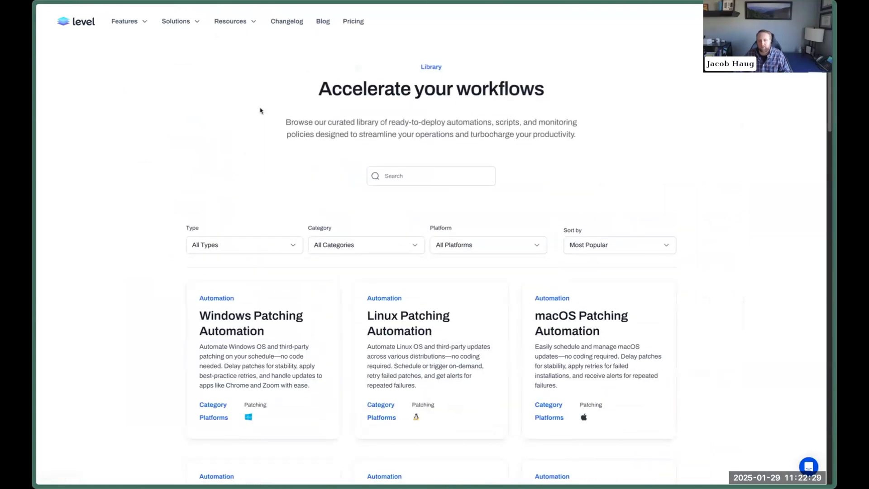
{"action": "scroll", "coordinate": [745, 265], "scroll_direction": "down", "scroll_amount": 2}
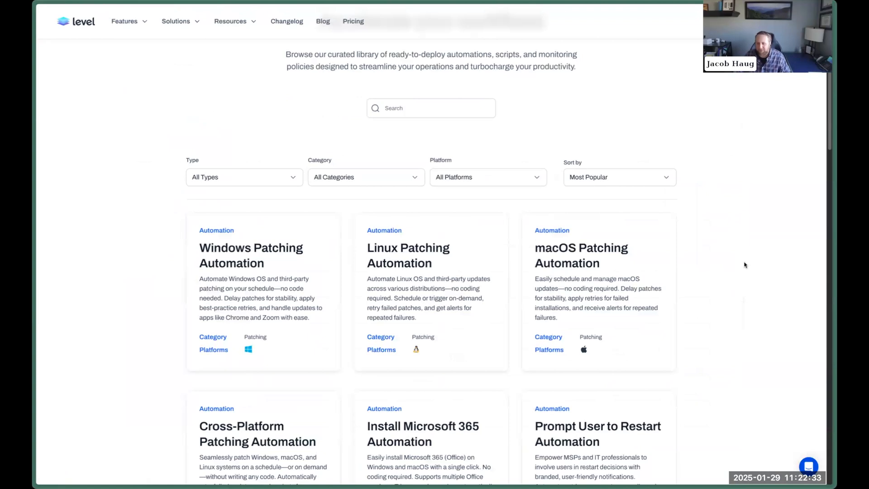
{"action": "scroll", "coordinate": [741, 264], "scroll_direction": "down", "scroll_amount": 1}
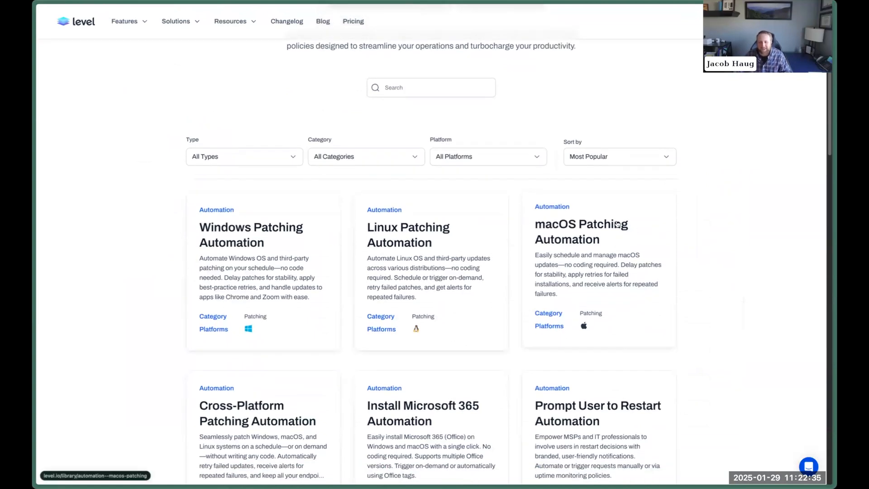
{"action": "left_click", "coordinate": [626, 221]}
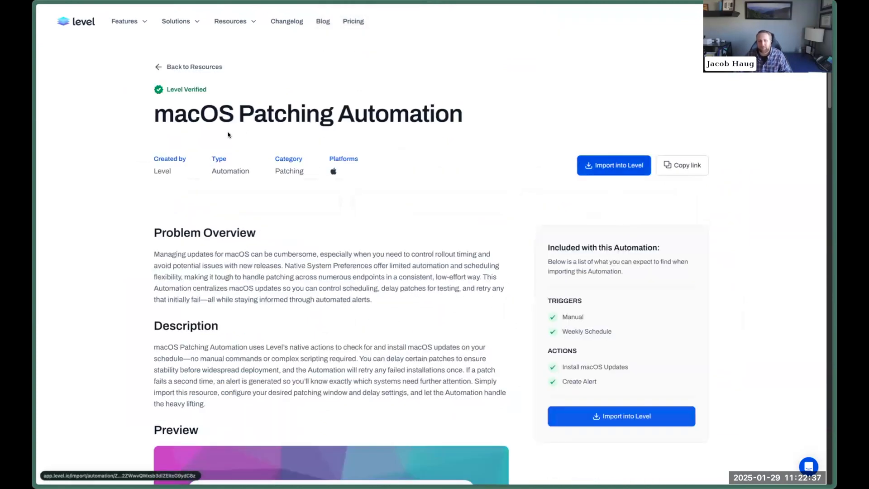
{"action": "left_click", "coordinate": [608, 174]}
{"action": "left_click", "coordinate": [443, 302]}
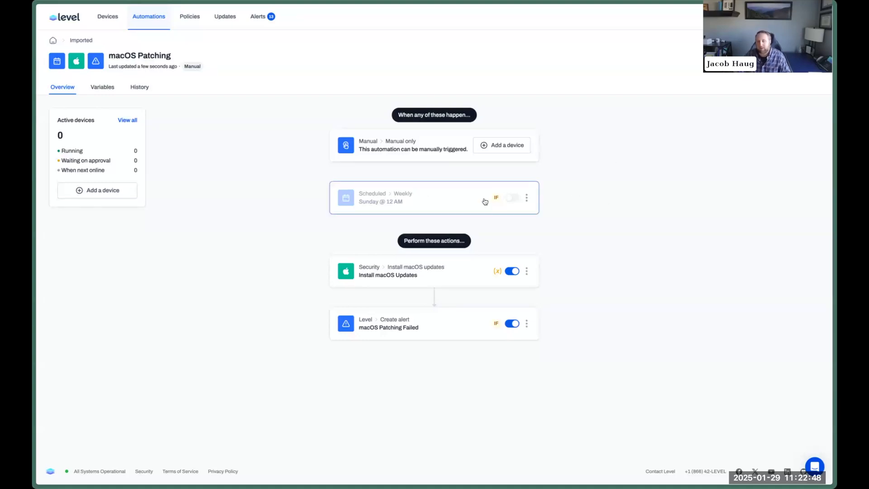
Enable the Sunday 12 AM schedule trigger and review the Install macOS Updates and alert steps.
{"action": "left_click", "coordinate": [513, 200]}
{"action": "left_click", "coordinate": [527, 199]}
{"action": "left_click", "coordinate": [561, 216]}
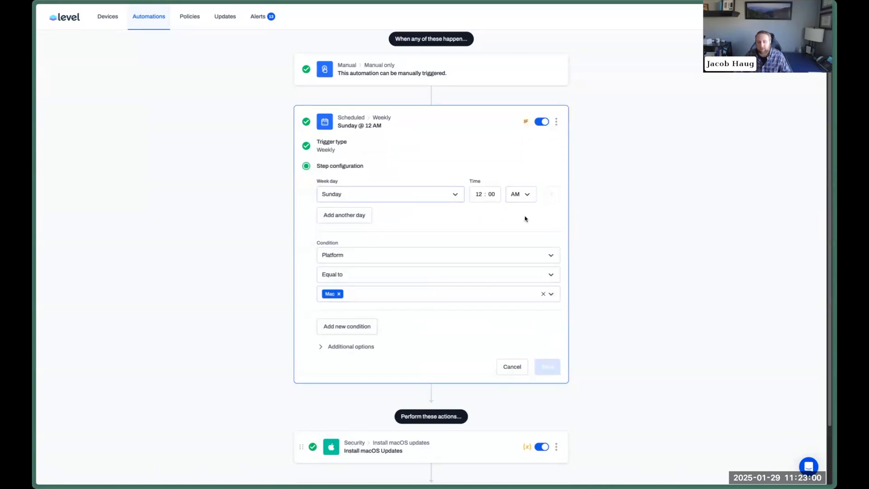
{"action": "left_click", "coordinate": [515, 368]}
{"action": "left_click", "coordinate": [413, 250]}
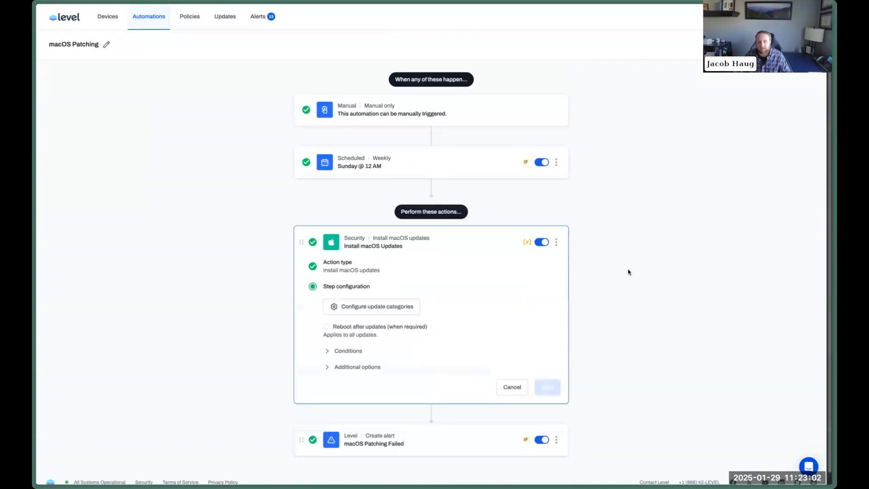
{"action": "left_click", "coordinate": [460, 432]}
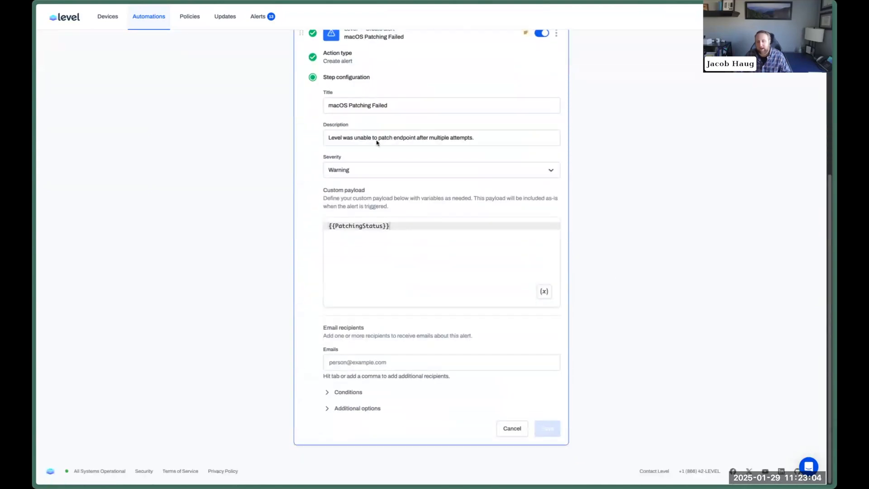
{"action": "scroll", "coordinate": [581, 239], "scroll_direction": "up", "scroll_amount": 6}
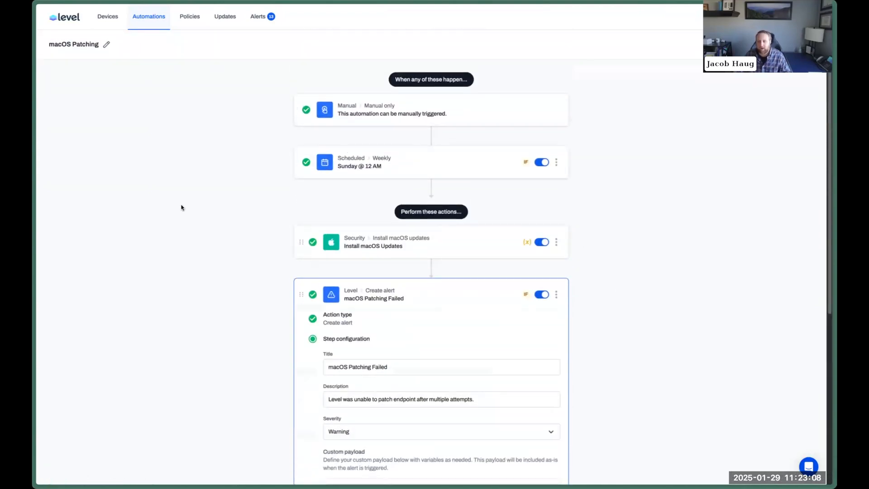
{"action": "key", "text": "ctrl+Tab"}
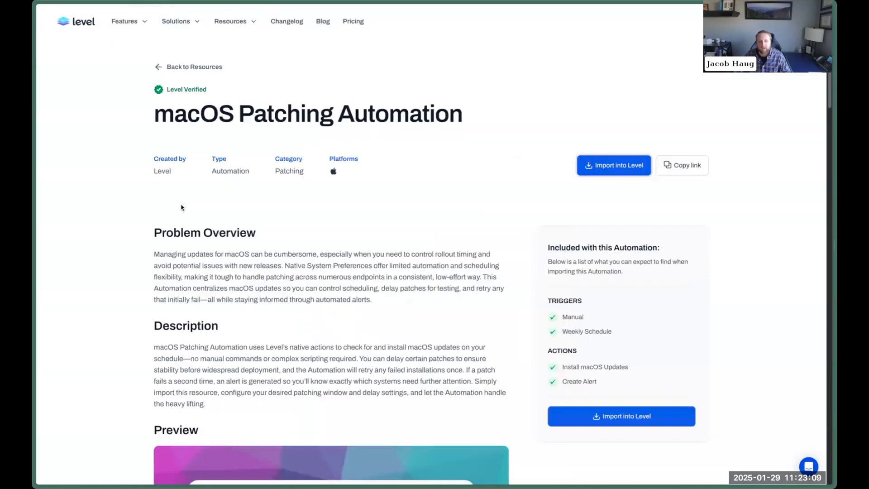
Return to the automation library and filter its Category to Patching.
{"action": "left_click", "coordinate": [188, 69]}
{"action": "scroll", "coordinate": [479, 232], "scroll_direction": "down", "scroll_amount": 2}
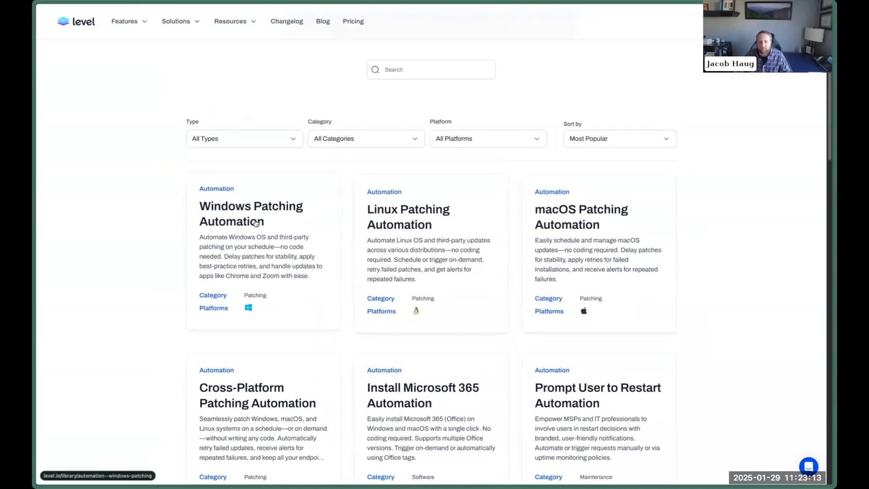
{"action": "scroll", "coordinate": [270, 198], "scroll_direction": "down", "scroll_amount": 4}
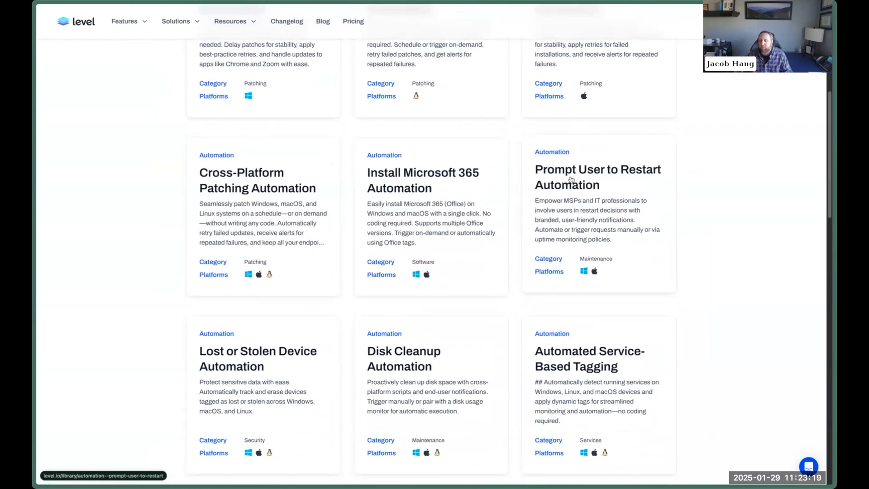
{"action": "scroll", "coordinate": [419, 184], "scroll_direction": "down", "scroll_amount": 3}
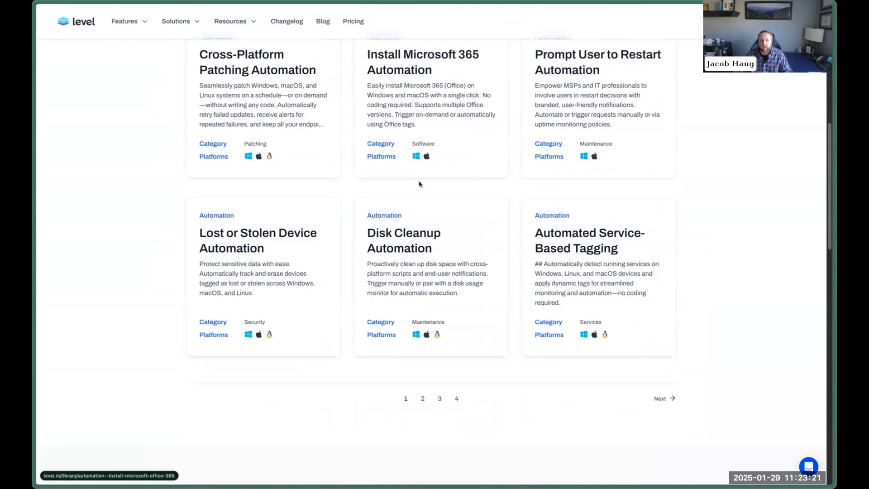
{"action": "scroll", "coordinate": [434, 398], "scroll_direction": "up", "scroll_amount": 5}
{"action": "scroll", "coordinate": [437, 302], "scroll_direction": "up", "scroll_amount": 5}
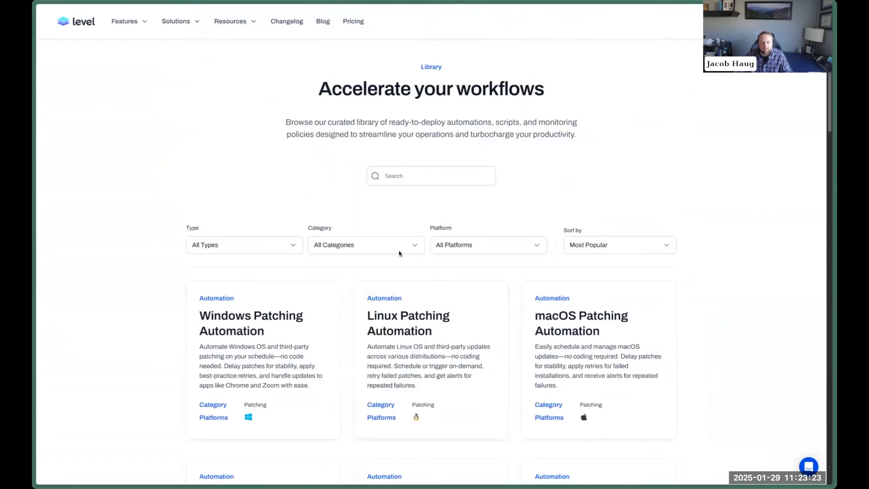
{"action": "left_click", "coordinate": [408, 247]}
{"action": "left_click", "coordinate": [366, 331]}
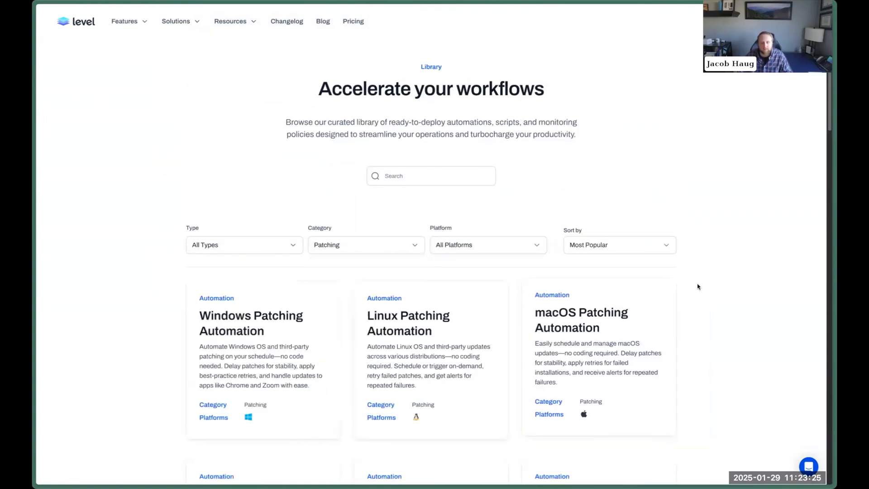
{"action": "scroll", "coordinate": [697, 286], "scroll_direction": "down", "scroll_amount": 6}
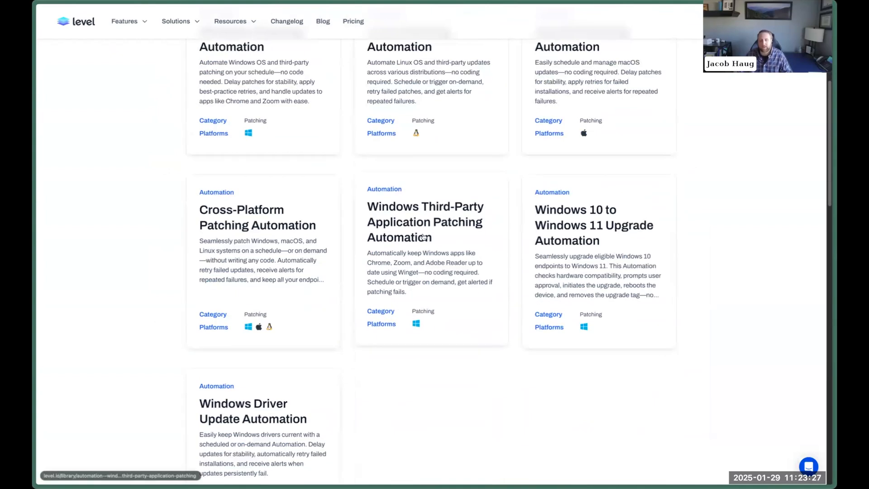
Import the Windows 10 to Windows 11 Upgrade automation and scroll through its seven actions.
{"action": "left_click", "coordinate": [605, 222]}
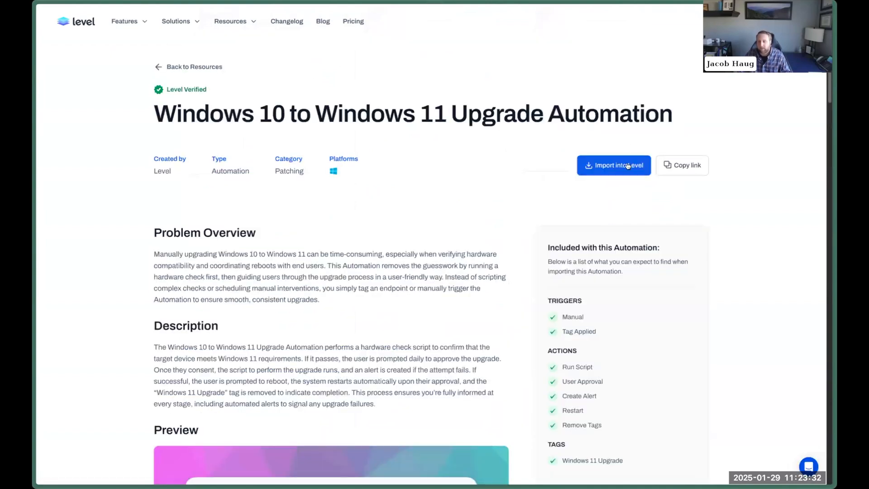
{"action": "left_click", "coordinate": [630, 165]}
{"action": "left_click", "coordinate": [434, 302]}
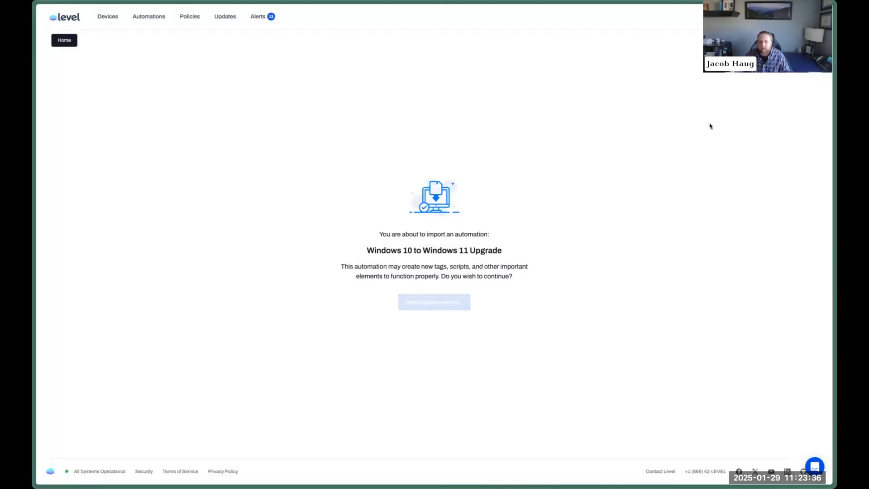
{"action": "scroll", "coordinate": [678, 215], "scroll_direction": "down", "scroll_amount": 4}
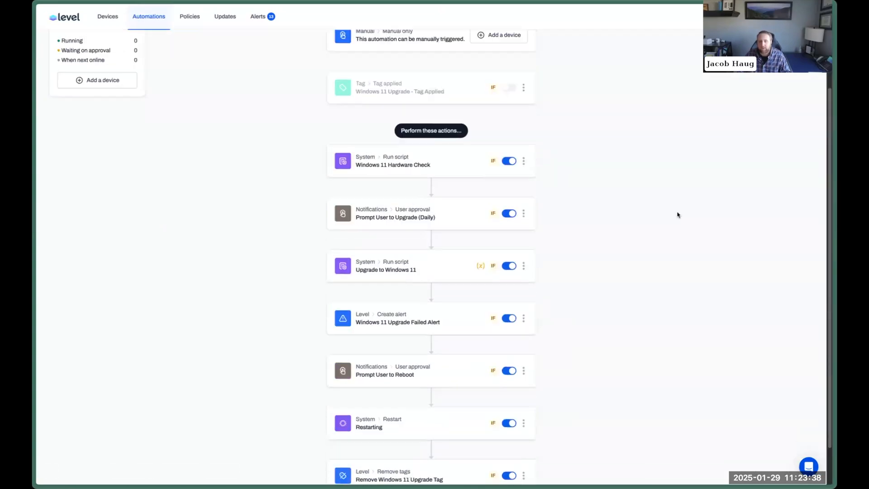
{"action": "scroll", "coordinate": [447, 289], "scroll_direction": "up", "scroll_amount": 4}
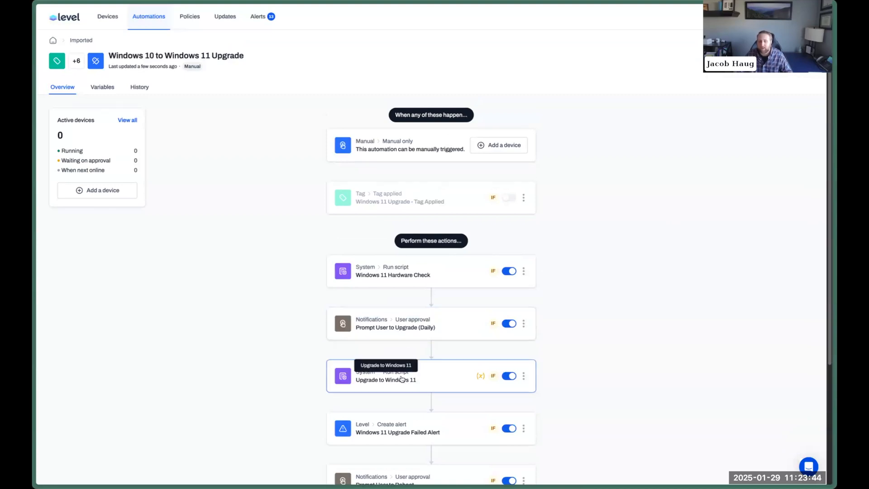
{"action": "scroll", "coordinate": [401, 378], "scroll_direction": "down", "scroll_amount": 2}
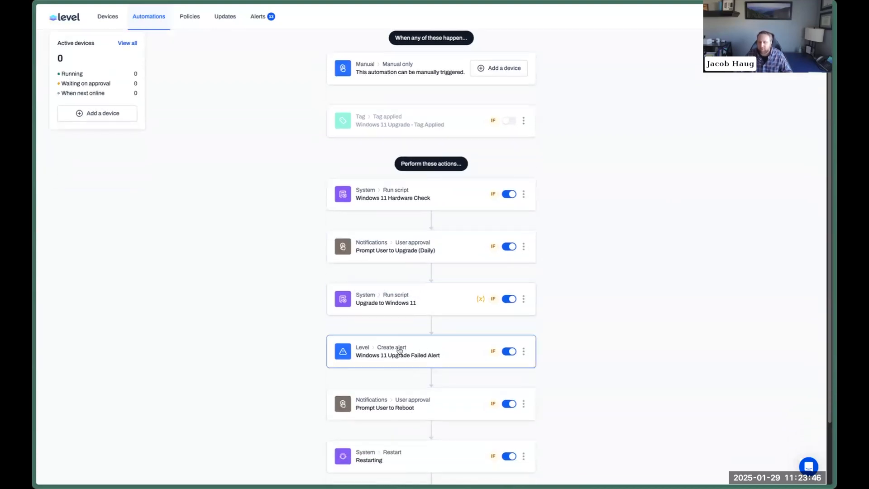
{"action": "scroll", "coordinate": [400, 350], "scroll_direction": "down", "scroll_amount": 2}
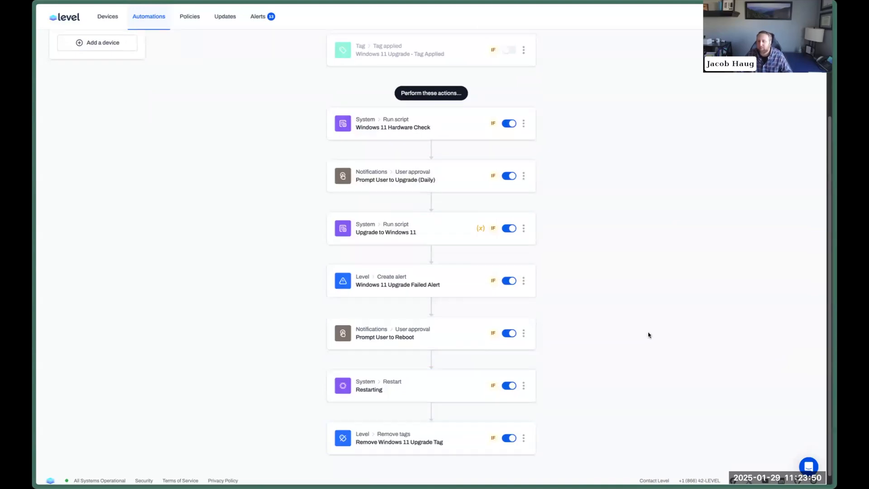
{"action": "scroll", "coordinate": [649, 335], "scroll_direction": "up", "scroll_amount": 4}
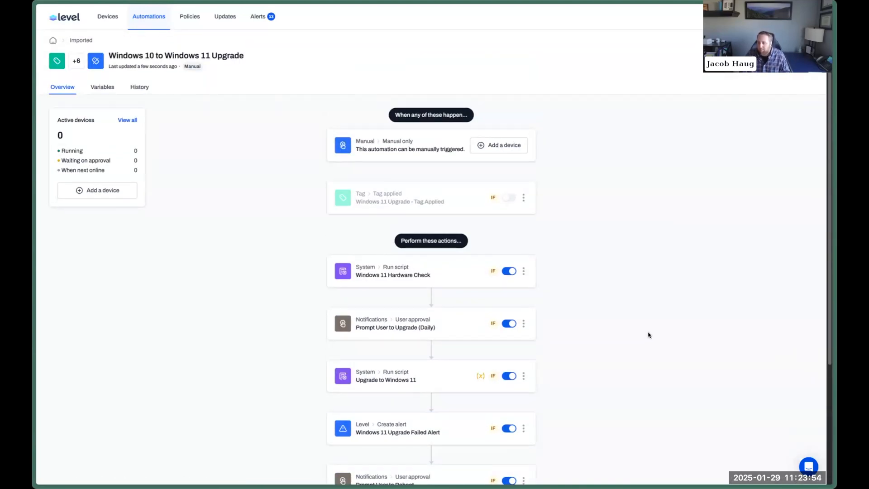
Revisit the upgrade automation's library page, reading its Problem Overview, then return to the listing.
{"action": "key", "text": "ctrl+shift+Tab"}
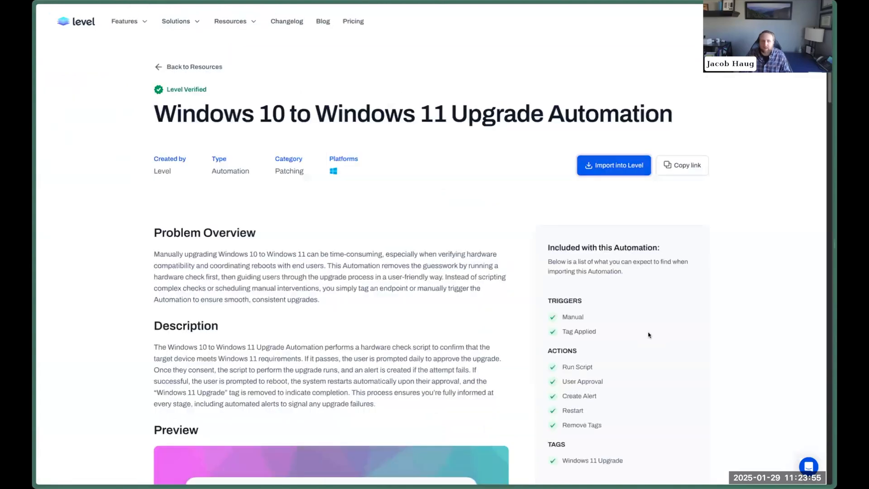
{"action": "triple_click", "coordinate": [356, 276]}
{"action": "left_click", "coordinate": [395, 267]}
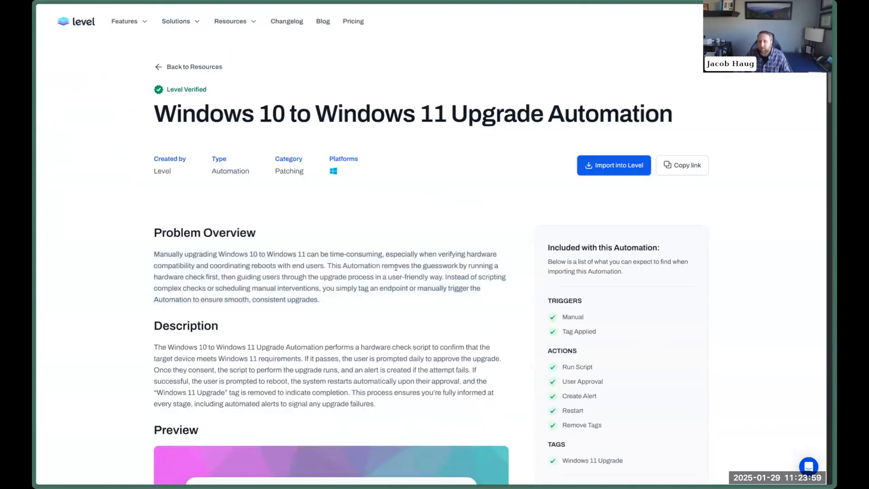
{"action": "left_click", "coordinate": [206, 67]}
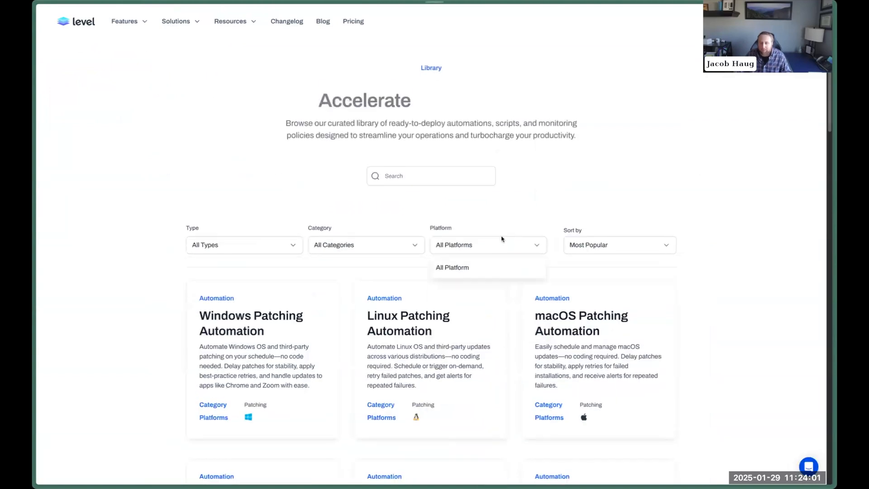
Look at the Submit a resource form, then switch back to Level's Automations > Patching.
{"action": "scroll", "coordinate": [501, 240], "scroll_direction": "down", "scroll_amount": 9}
{"action": "scroll", "coordinate": [503, 240], "scroll_direction": "down", "scroll_amount": 3}
{"action": "left_click", "coordinate": [435, 395]}
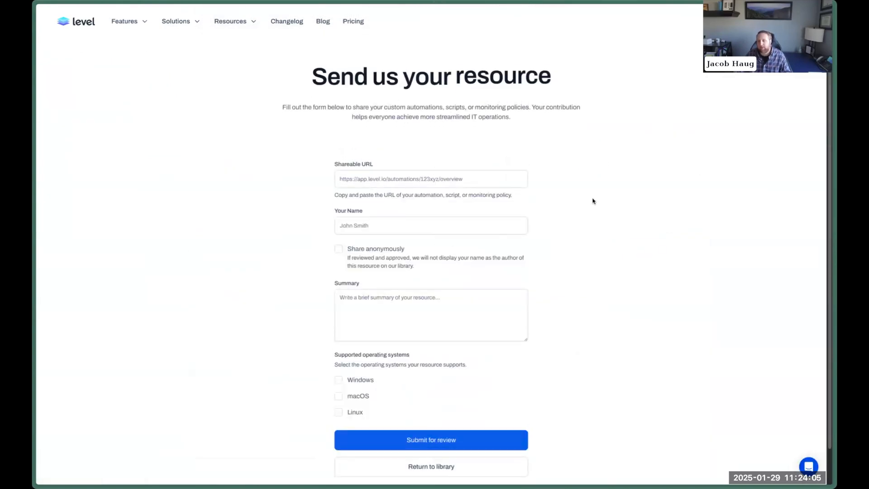
{"action": "key", "text": "alt+Left"}
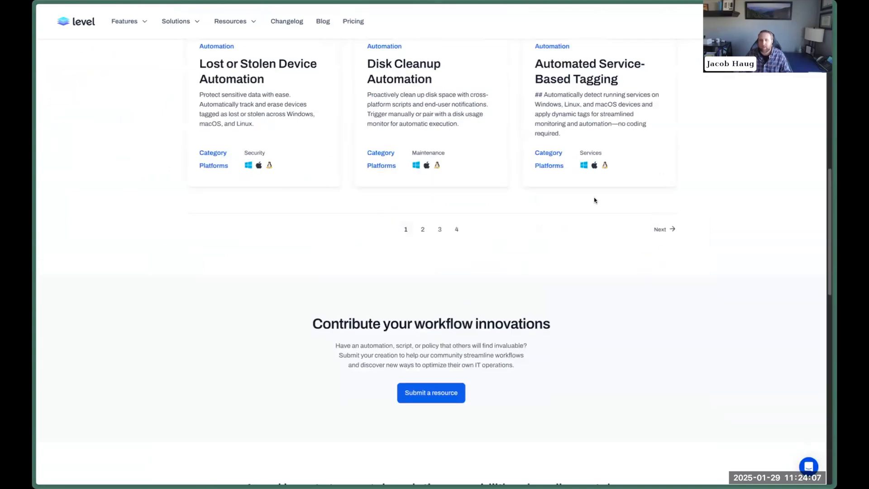
{"action": "scroll", "coordinate": [558, 226], "scroll_direction": "up", "scroll_amount": 12}
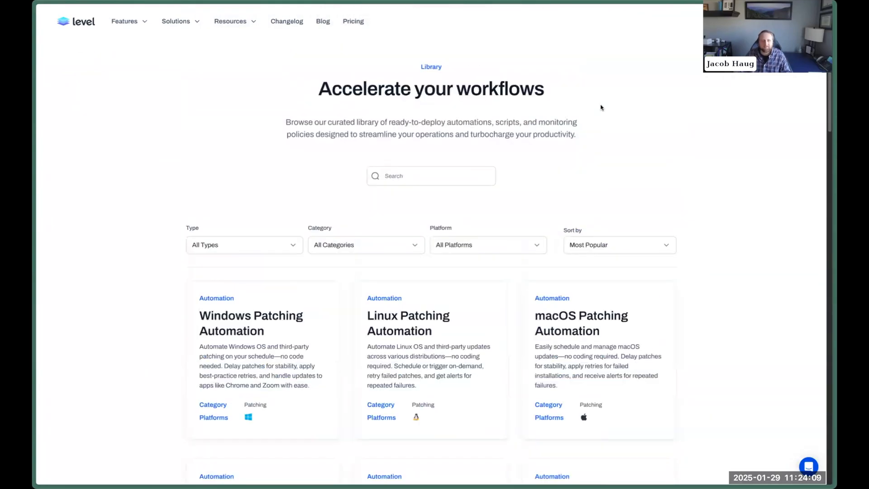
{"action": "key", "text": "ctrl+Tab"}
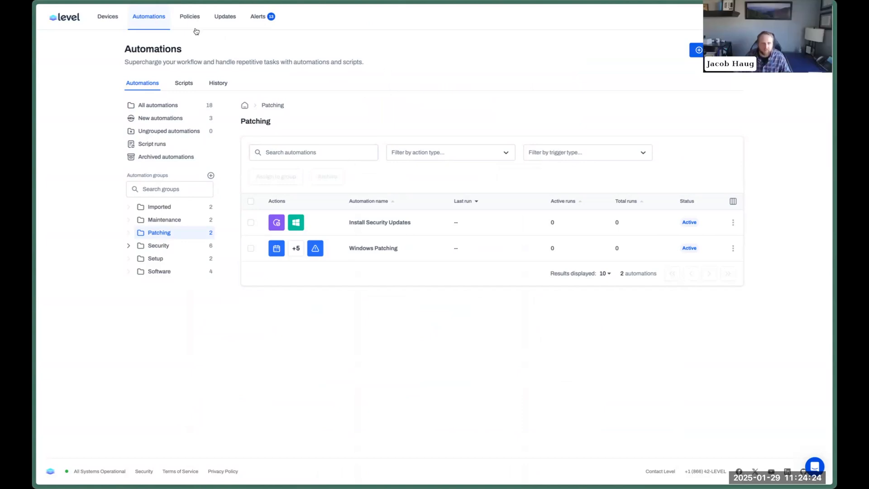
On a device's Windows 10 Updates tab, tick and untick the cumulative and .NET Framework update rows.
{"action": "left_click", "coordinate": [108, 16]}
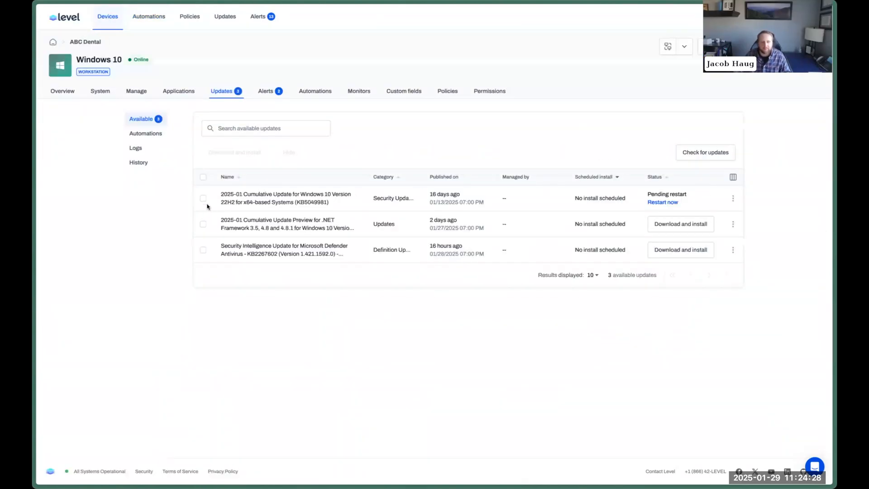
{"action": "left_click", "coordinate": [203, 199]}
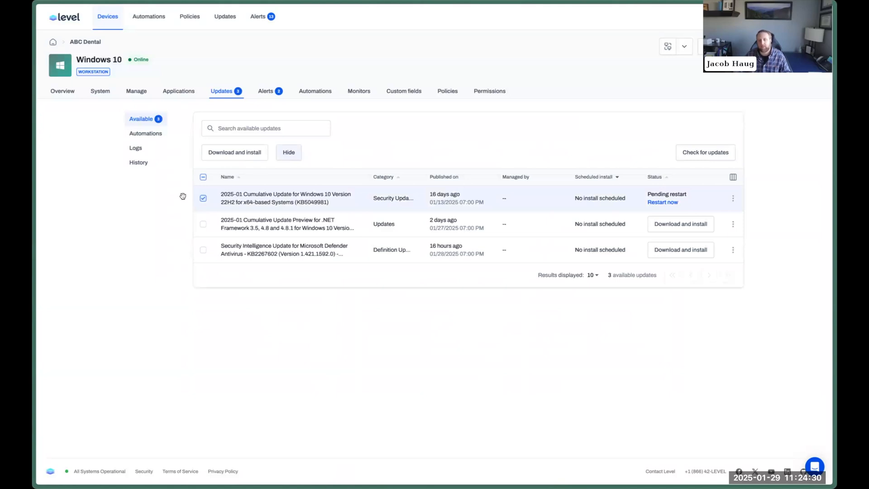
{"action": "left_click", "coordinate": [203, 198]}
{"action": "left_click", "coordinate": [203, 224]}
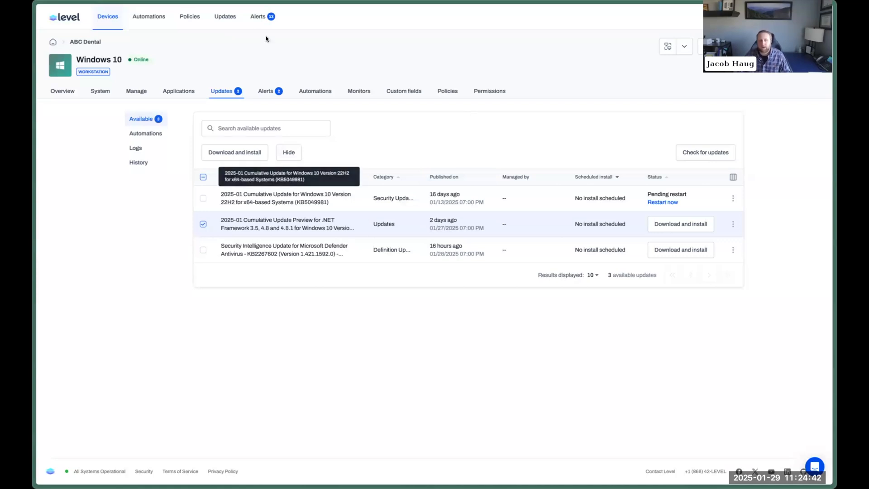
List available updates across all devices with the select-all checkbox cleared, reading the first update's name.
{"action": "left_click", "coordinate": [225, 16]}
{"action": "left_click", "coordinate": [189, 131]}
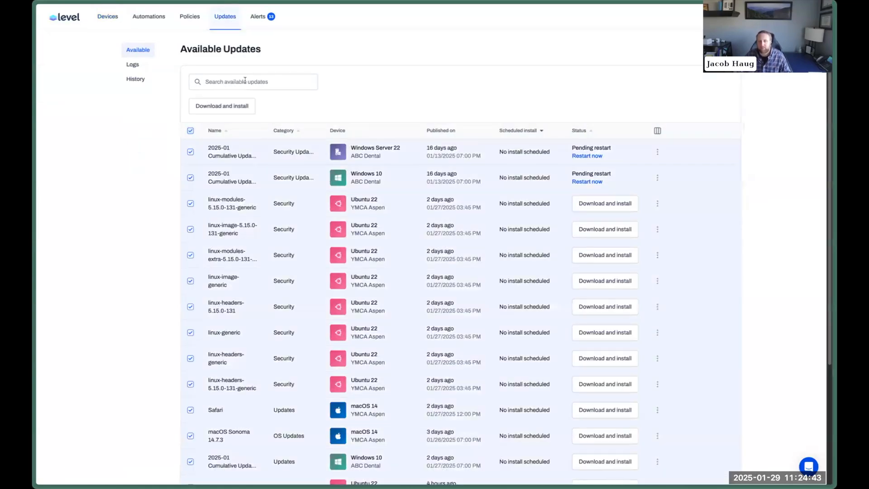
{"action": "left_click", "coordinate": [190, 130]}
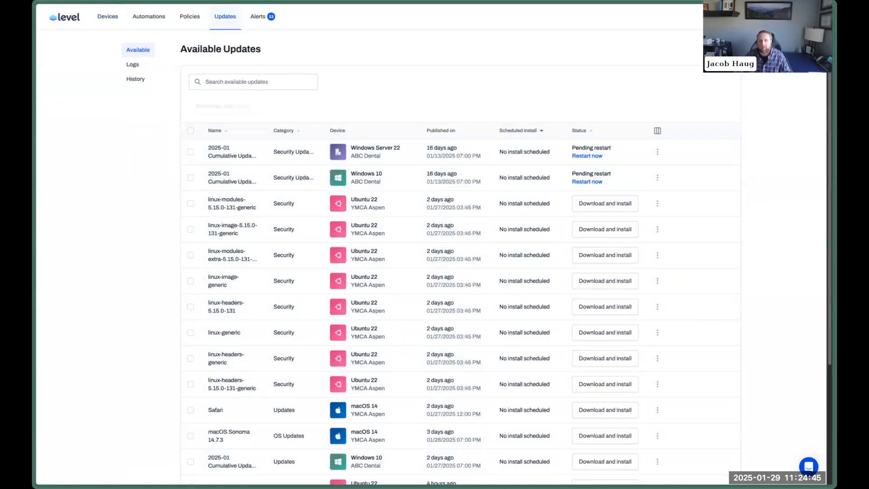
{"action": "left_click", "coordinate": [148, 16]}
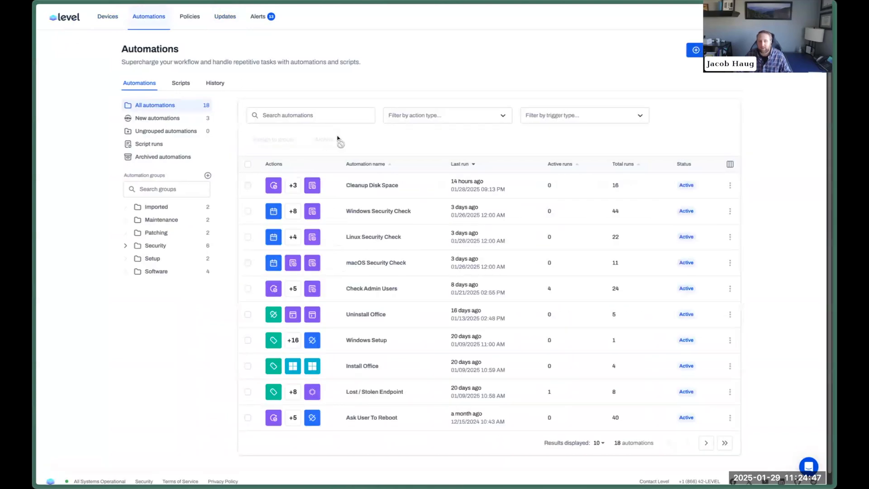
{"action": "left_click", "coordinate": [113, 18]}
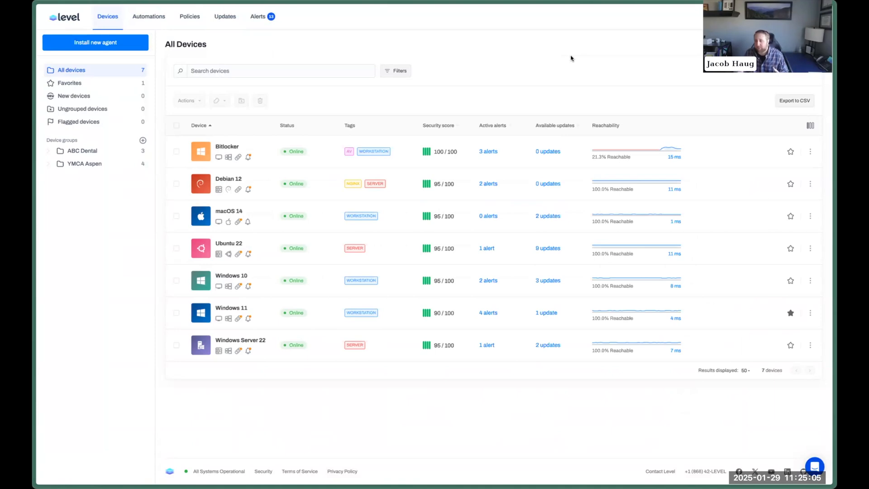
{"action": "left_click", "coordinate": [221, 19]}
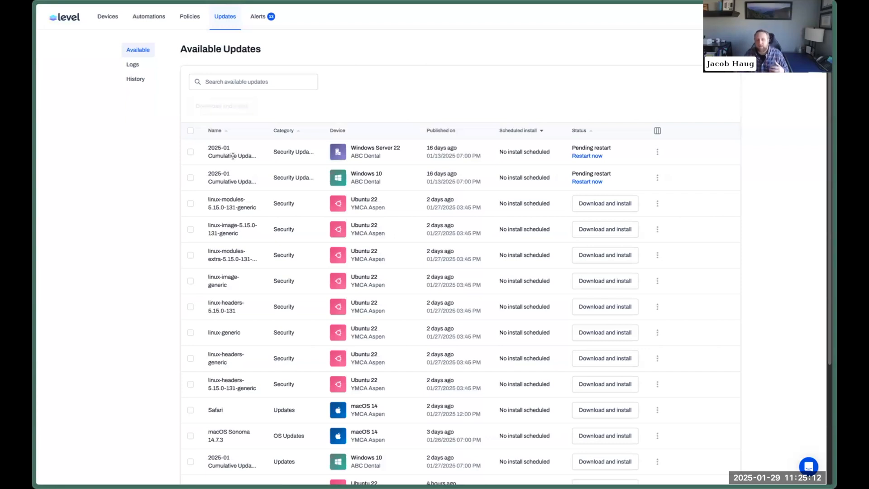
{"action": "left_click_drag", "start_coordinate": [213, 147], "coordinate": [233, 158]}
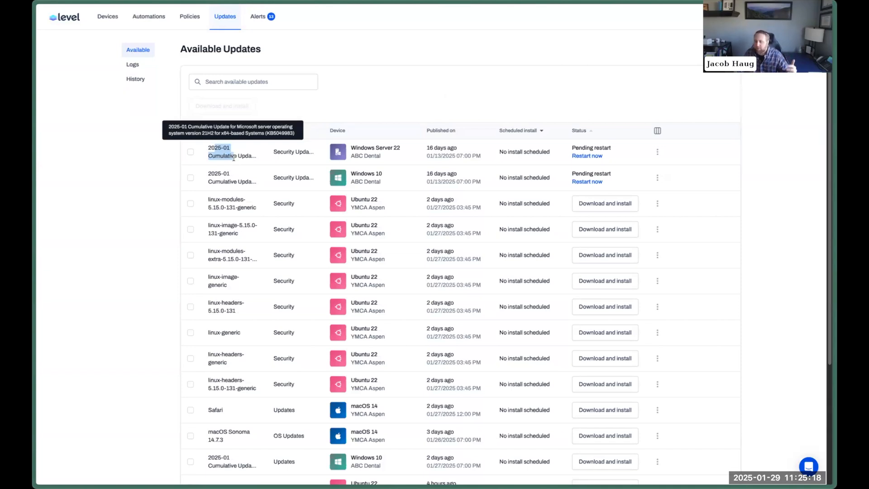
{"action": "left_click", "coordinate": [407, 106]}
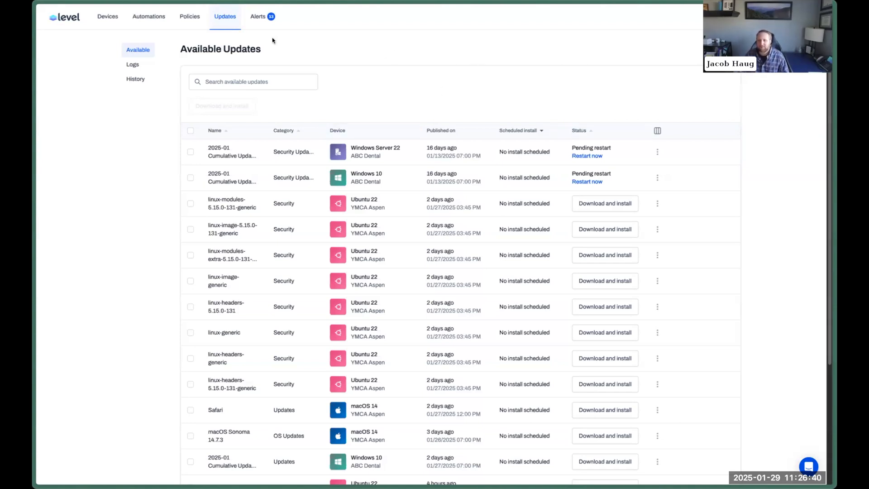
Open All Devices to show the seven online devices with scores, alerts and updates.
{"action": "left_click", "coordinate": [113, 16]}
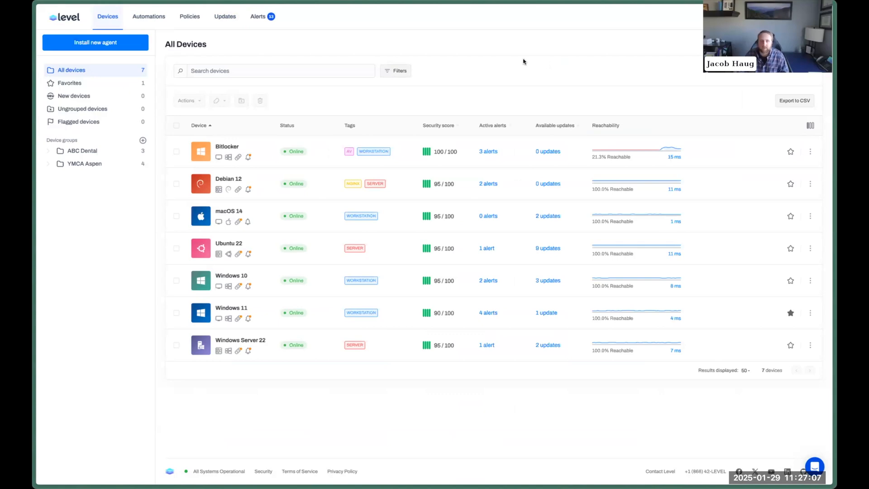
{"action": "left_click", "coordinate": [191, 17]}
{"action": "left_click", "coordinate": [229, 153]}
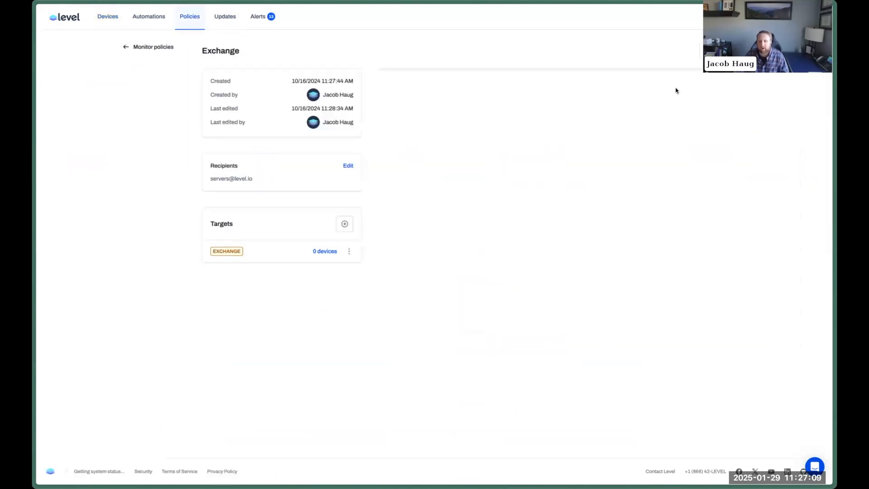
{"action": "left_click", "coordinate": [624, 106]}
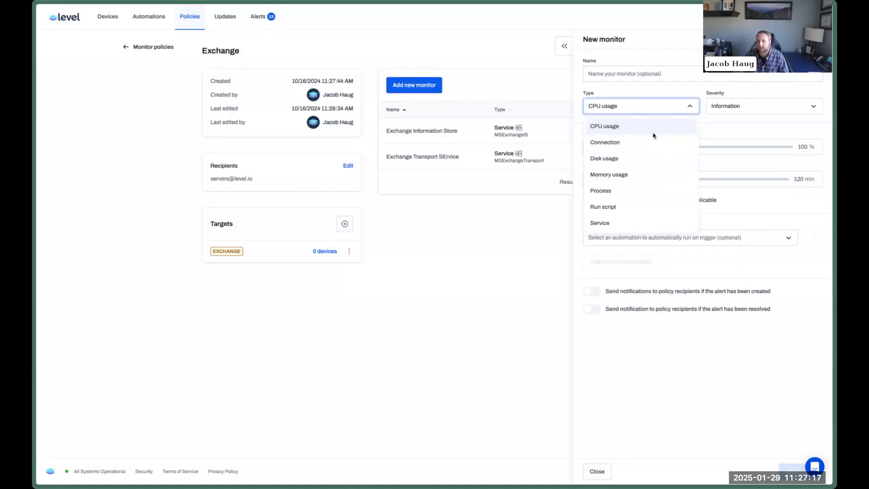
{"action": "left_click", "coordinate": [545, 77]}
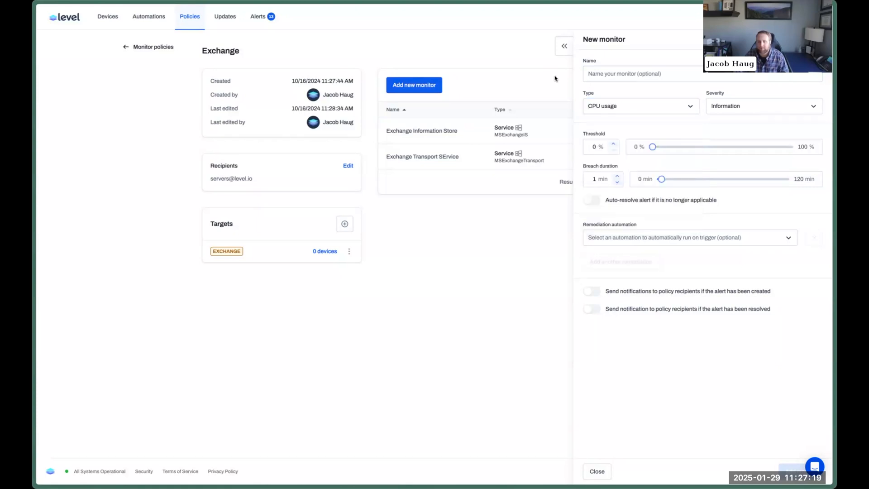
{"action": "key", "text": "Escape"}
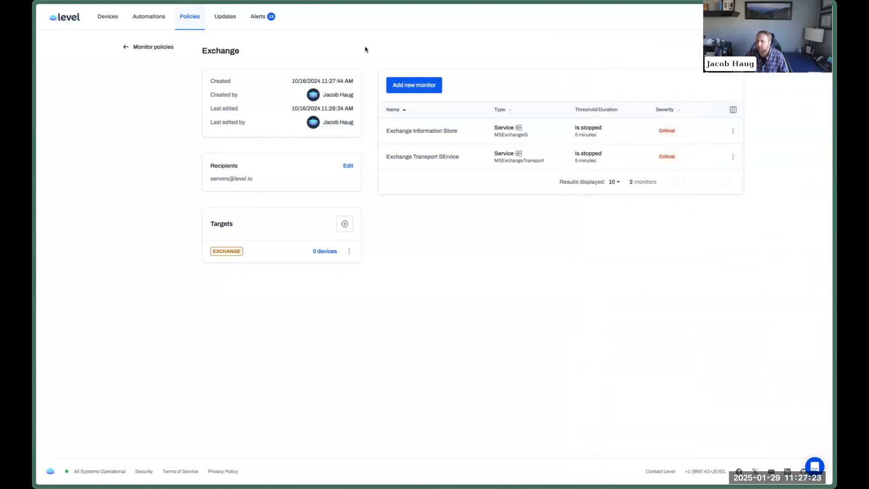
{"action": "left_click", "coordinate": [114, 22]}
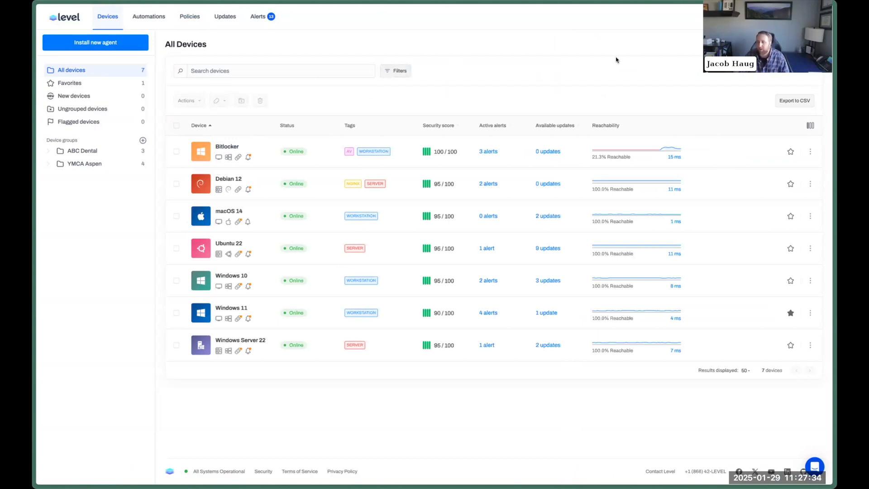
Bring up the Automations list of 18 automations, then switch to the Level Library page.
{"action": "left_click", "coordinate": [148, 16]}
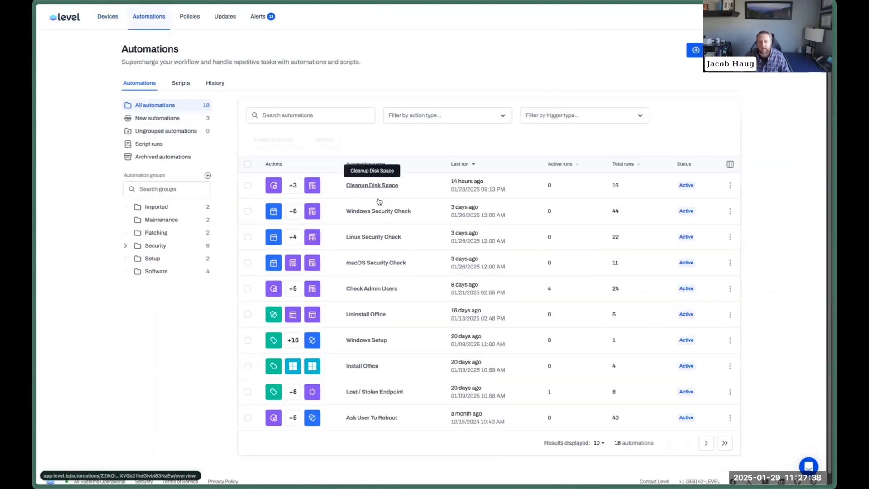
{"action": "left_click", "coordinate": [295, 116]}
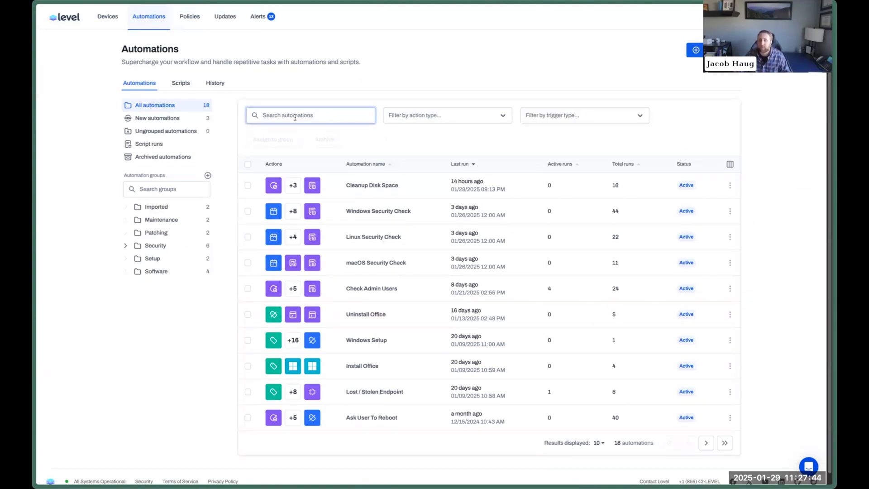
{"action": "left_click", "coordinate": [456, 92]}
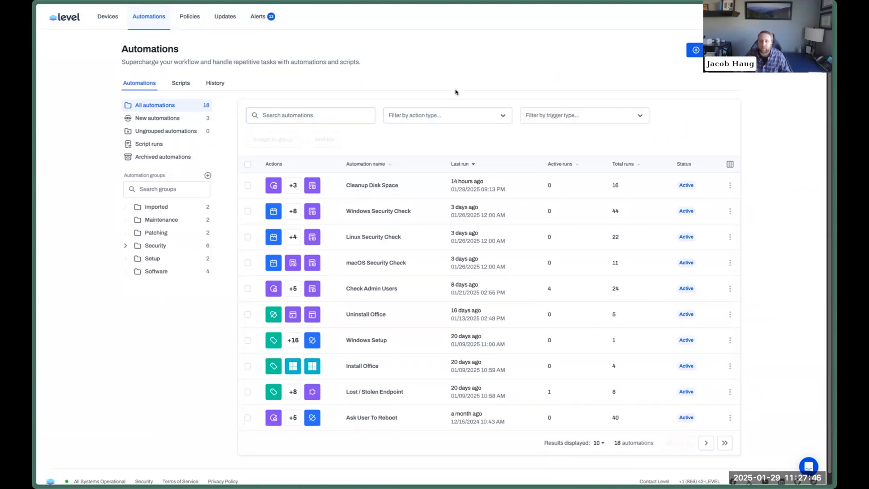
{"action": "key", "text": "Return"}
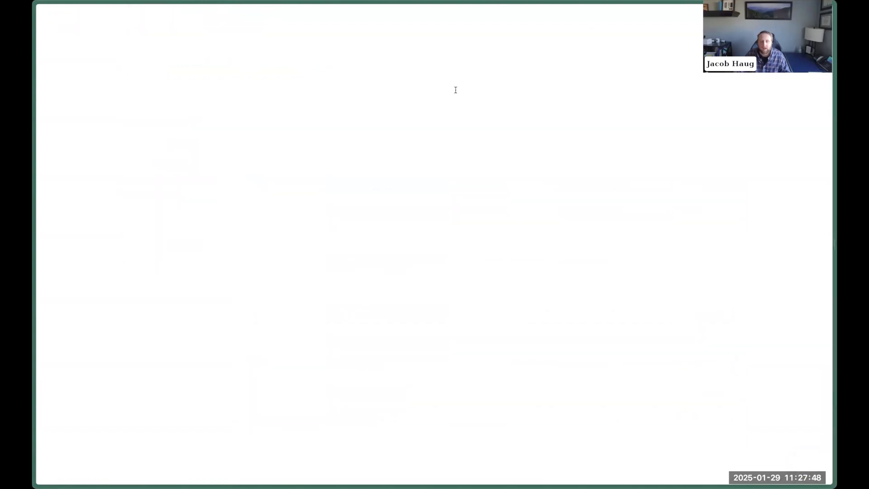
Search the Level Library for 'bitl'.
{"action": "left_click", "coordinate": [411, 177]}
{"action": "type", "text": "bitl;"}
{"action": "key", "text": "BackSpace"}
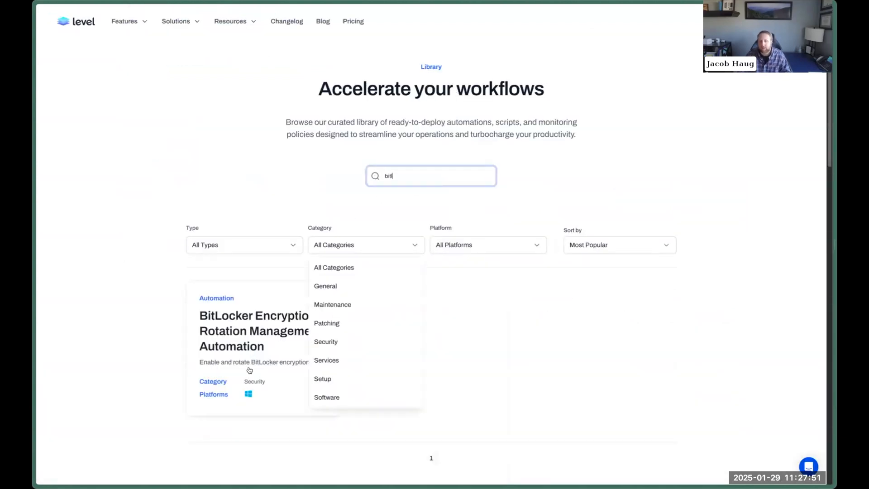
{"action": "left_click", "coordinate": [564, 305]}
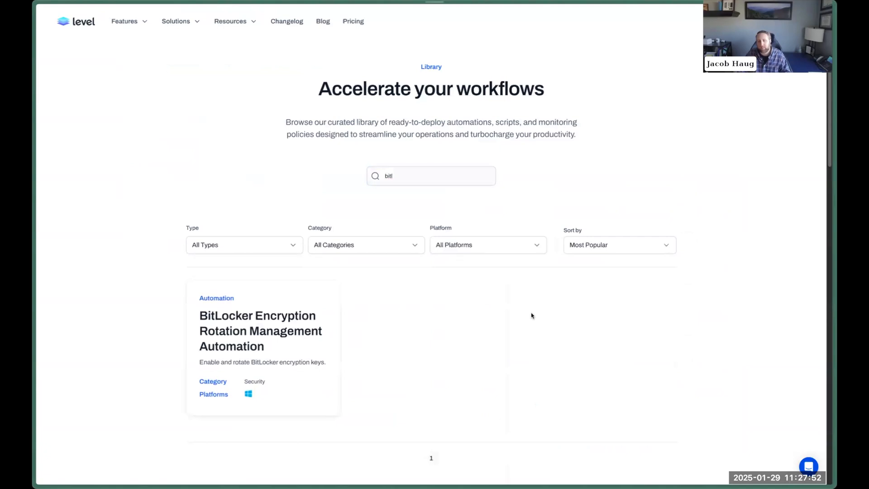
Review the BitLocker Encryption Rotation Management Automation, then return to Level's automations.
{"action": "left_click", "coordinate": [285, 318]}
{"action": "scroll", "coordinate": [370, 268], "scroll_direction": "down", "scroll_amount": 9}
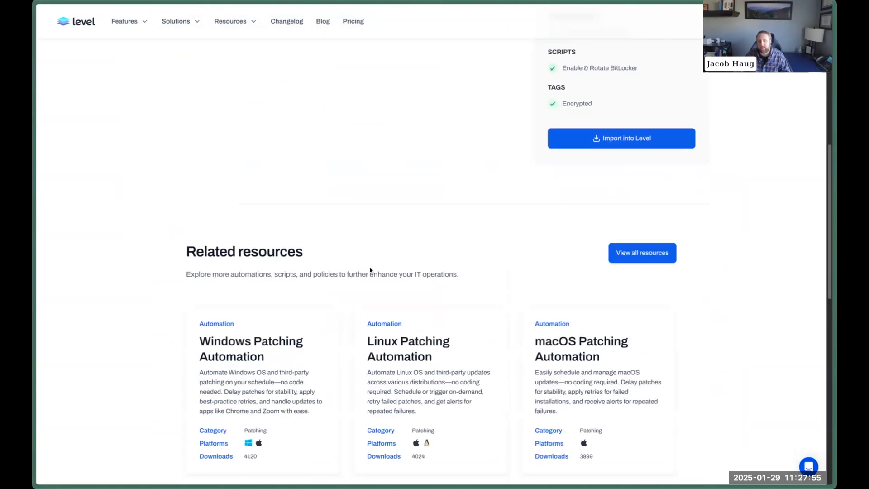
{"action": "scroll", "coordinate": [370, 268], "scroll_direction": "up", "scroll_amount": 9}
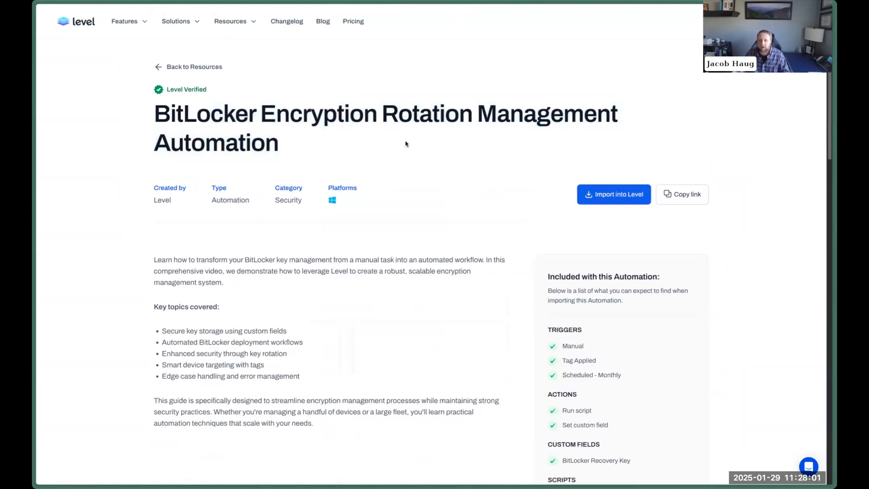
{"action": "left_click_drag", "start_coordinate": [364, 145], "coordinate": [262, 115]}
{"action": "left_click", "coordinate": [265, 121]}
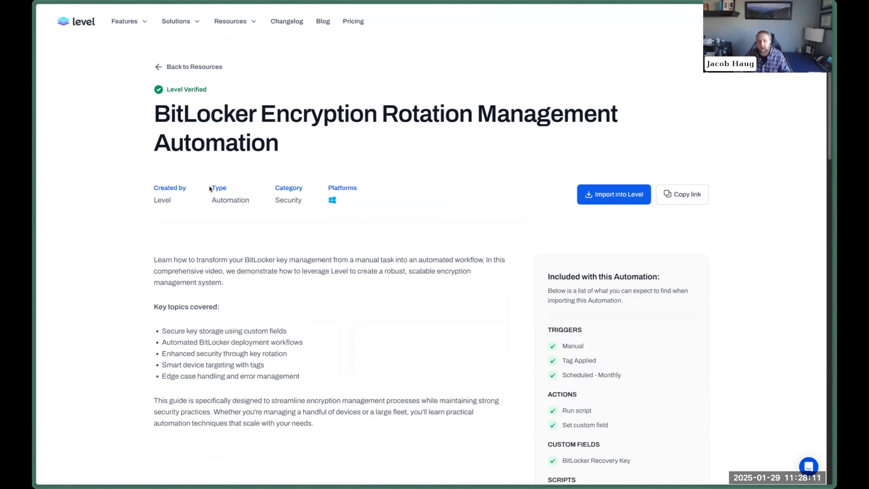
{"action": "left_click_drag", "start_coordinate": [221, 109], "coordinate": [623, 158]}
{"action": "left_click", "coordinate": [446, 201]}
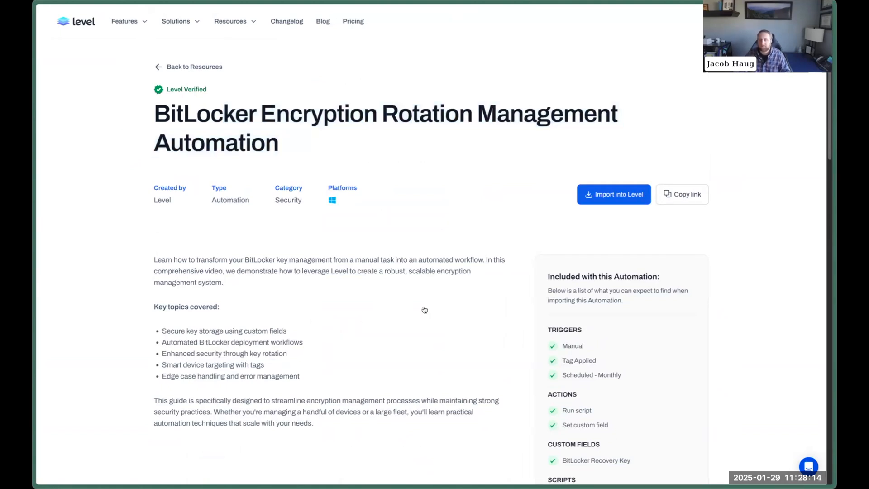
{"action": "key", "text": "alt+Left"}
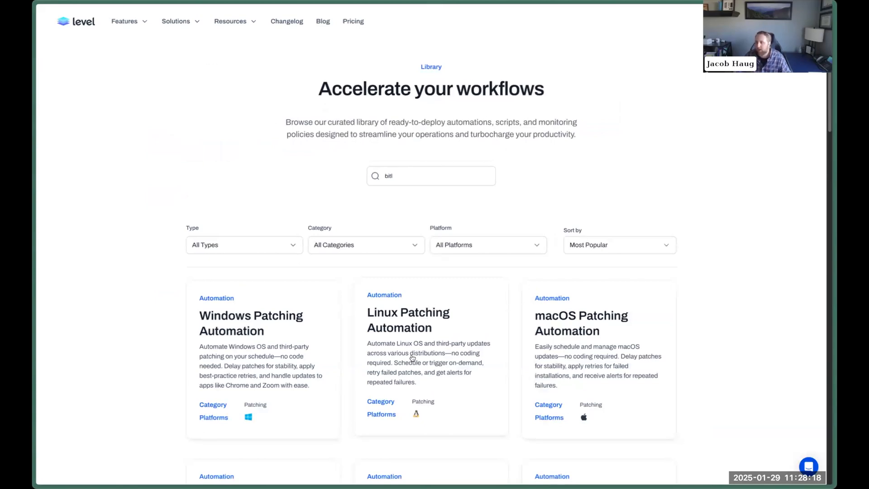
{"action": "key", "text": "ctrl+shift+Tab"}
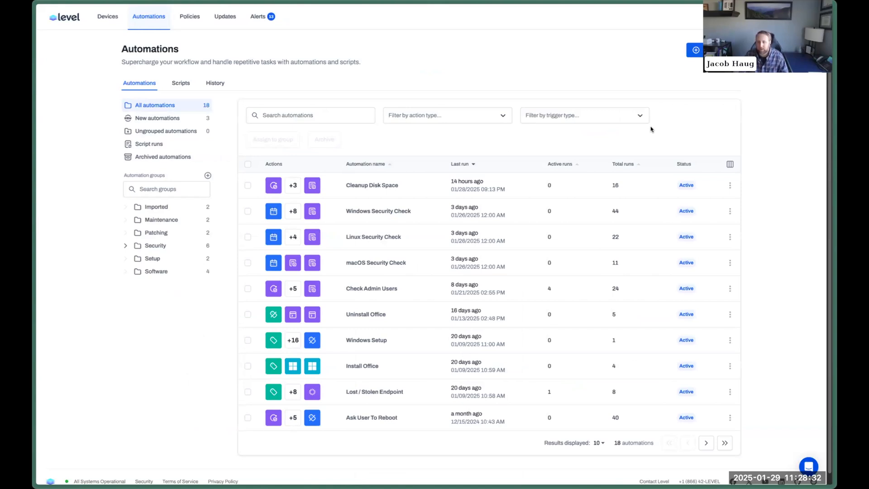
{"action": "left_click", "coordinate": [809, 467]}
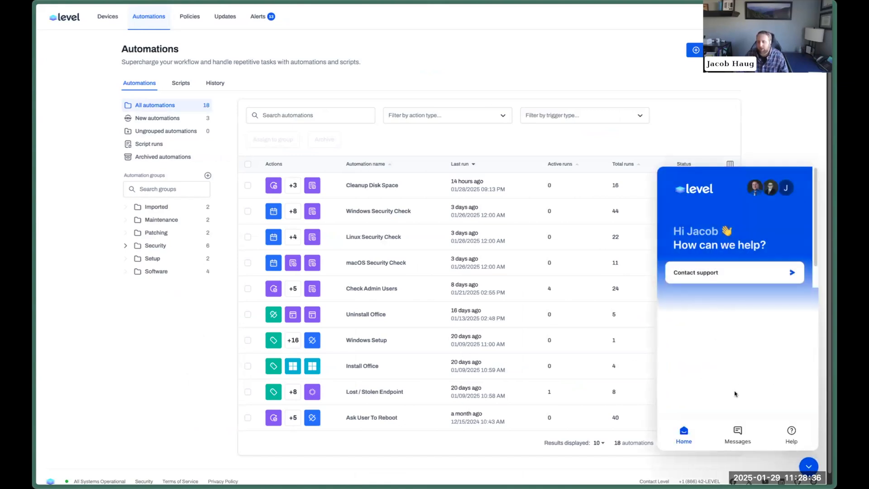
{"action": "left_click", "coordinate": [737, 436]}
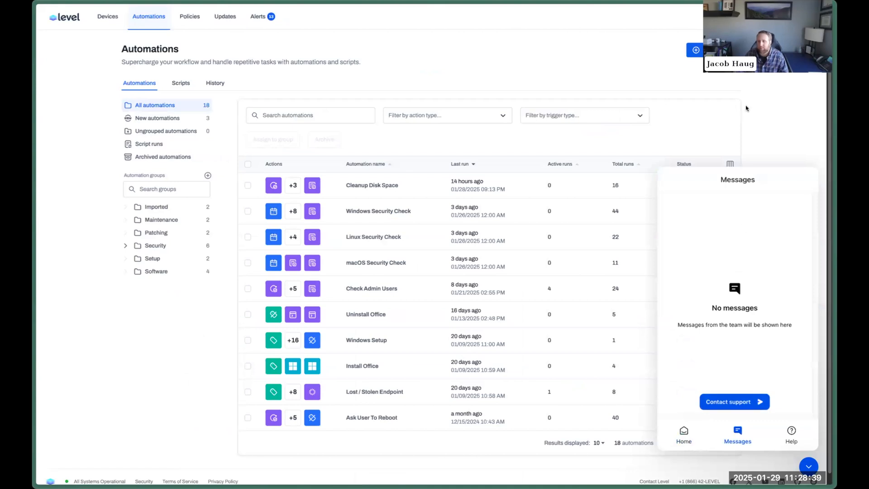
{"action": "left_click", "coordinate": [809, 466]}
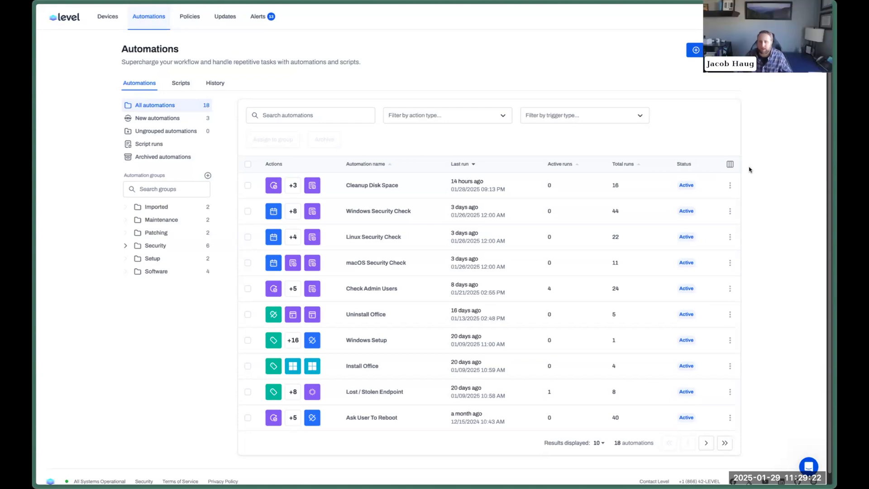
Switch to the Level account with the larger device list.
{"action": "key", "text": "ctrl+Tab"}
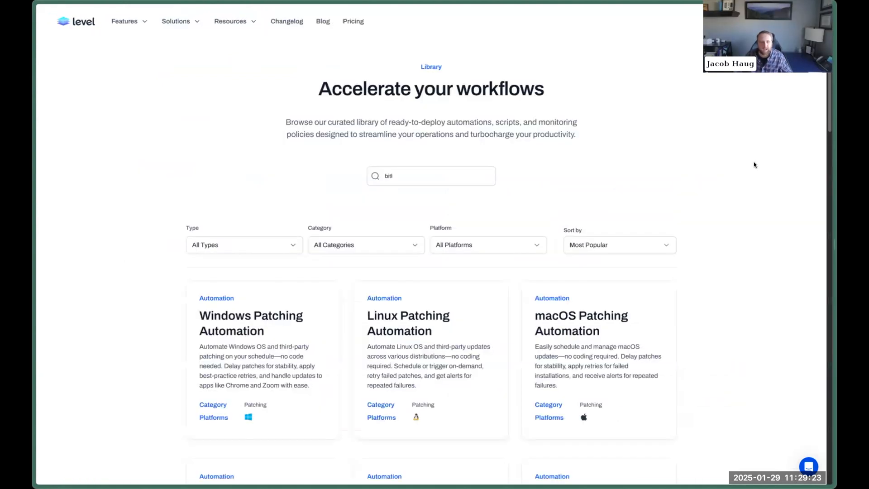
{"action": "key", "text": "ctrl+Tab"}
{"action": "key", "text": "super+s"}
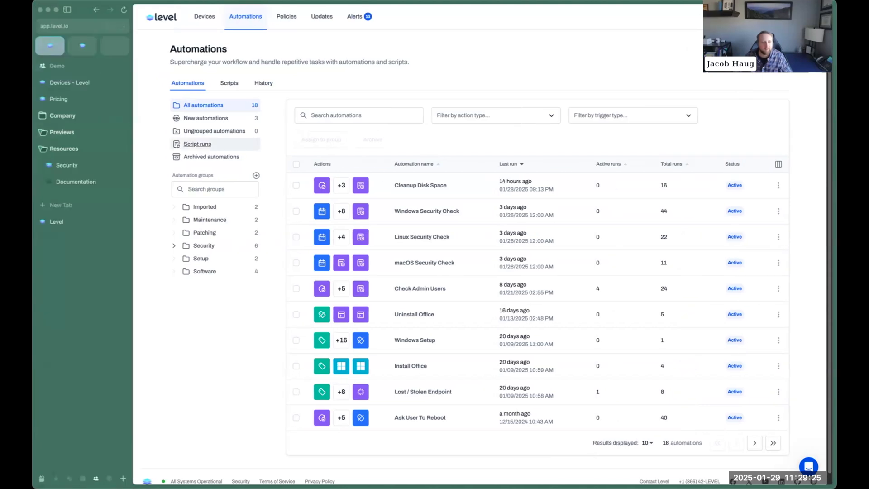
{"action": "left_click", "coordinate": [65, 83]}
{"action": "key", "text": "super+s"}
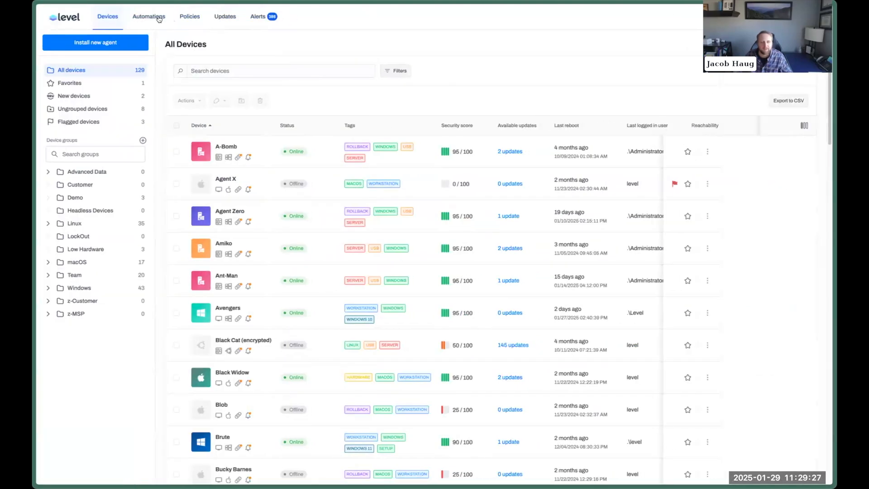
Browse actions to add after Install Google Chrome in Default Applications, then cancel without adding.
{"action": "left_click", "coordinate": [158, 18]}
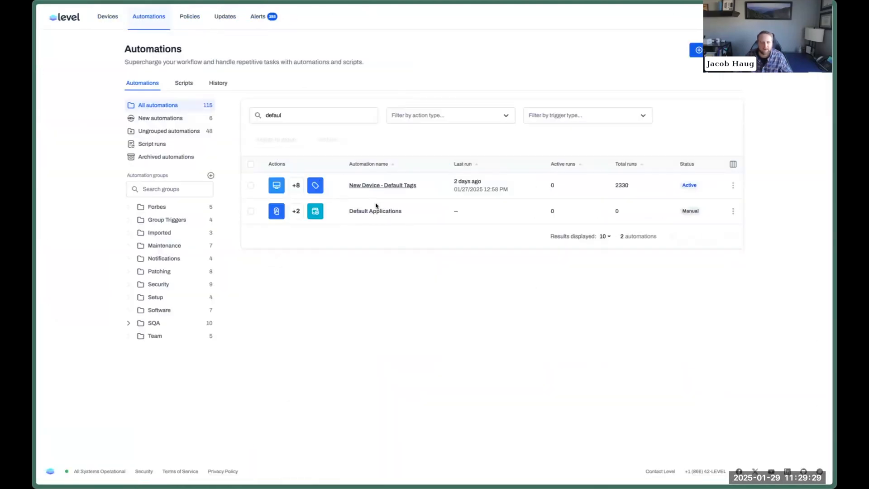
{"action": "left_click", "coordinate": [376, 211]}
{"action": "left_click", "coordinate": [447, 231]}
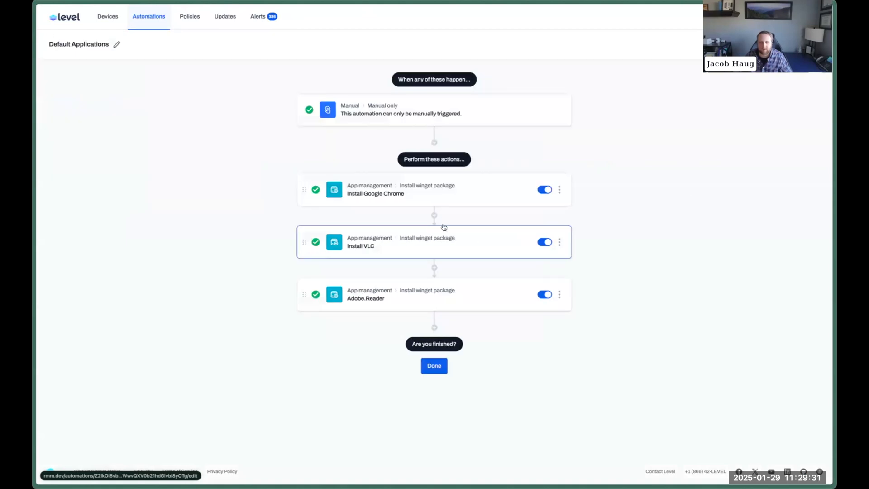
{"action": "left_click", "coordinate": [435, 219]}
{"action": "scroll", "coordinate": [441, 317], "scroll_direction": "down", "scroll_amount": 8}
{"action": "scroll", "coordinate": [442, 317], "scroll_direction": "down", "scroll_amount": 6}
{"action": "scroll", "coordinate": [452, 332], "scroll_direction": "up", "scroll_amount": 12}
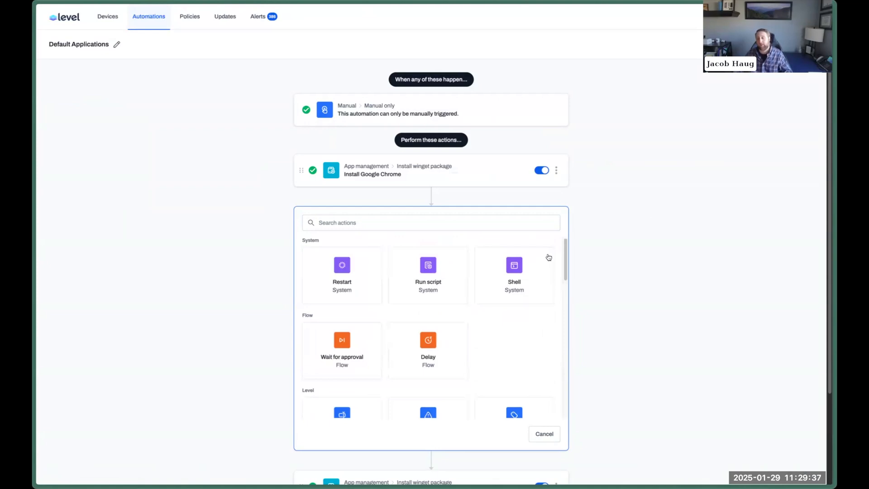
{"action": "scroll", "coordinate": [438, 318], "scroll_direction": "down", "scroll_amount": 7}
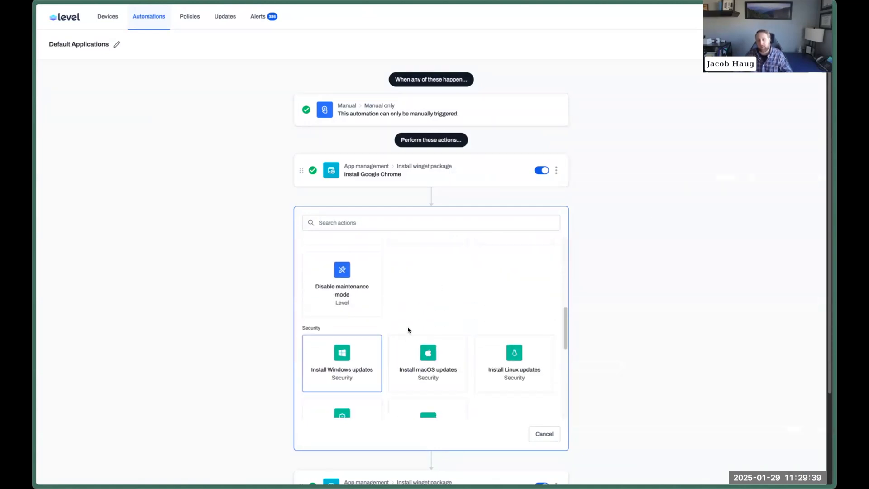
{"action": "scroll", "coordinate": [457, 342], "scroll_direction": "down", "scroll_amount": 2}
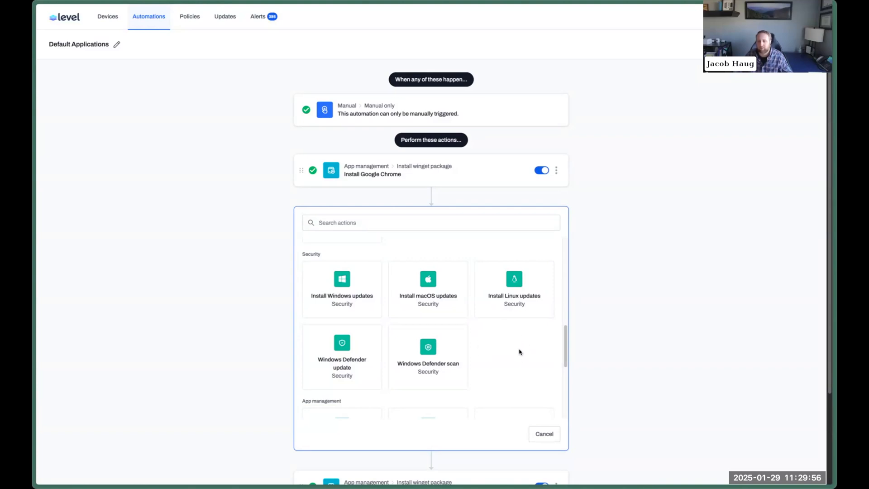
{"action": "left_click", "coordinate": [545, 434]}
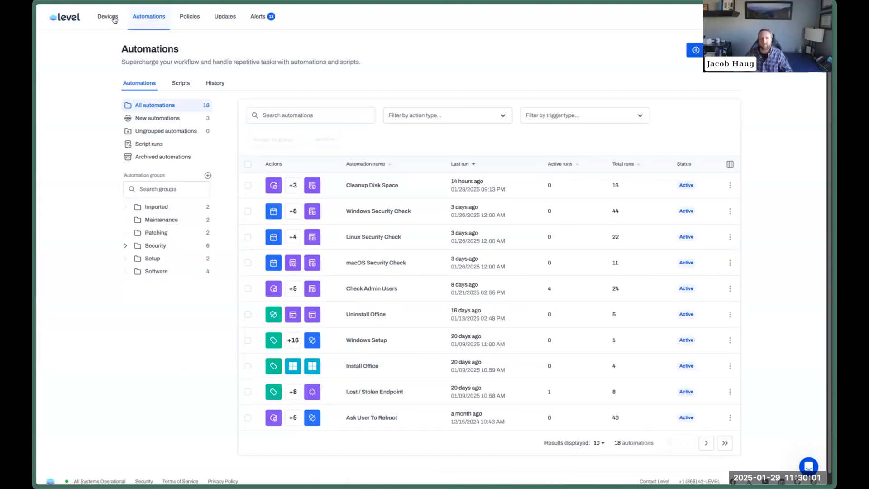
Go to All Devices, listing seven online devices with security scores and alerts.
{"action": "left_click", "coordinate": [114, 19]}
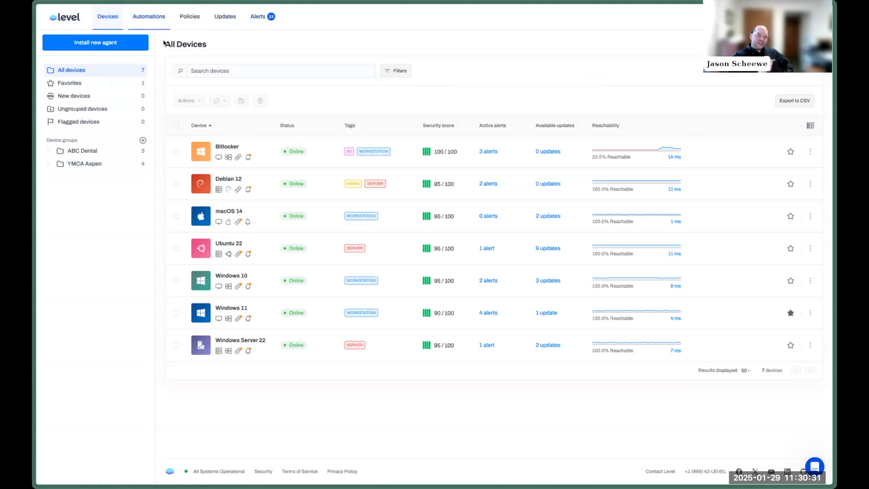
Open the Windows Patching automation from the Patching group.
{"action": "left_click", "coordinate": [148, 17]}
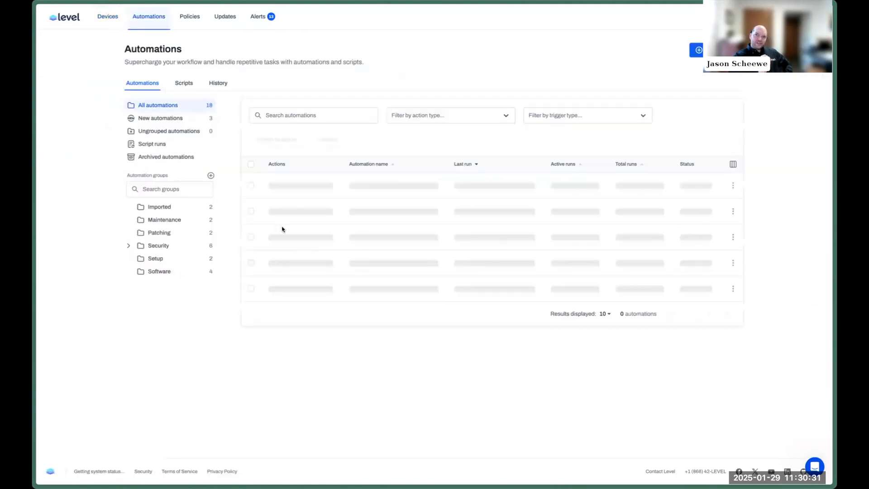
{"action": "left_click", "coordinate": [154, 233]}
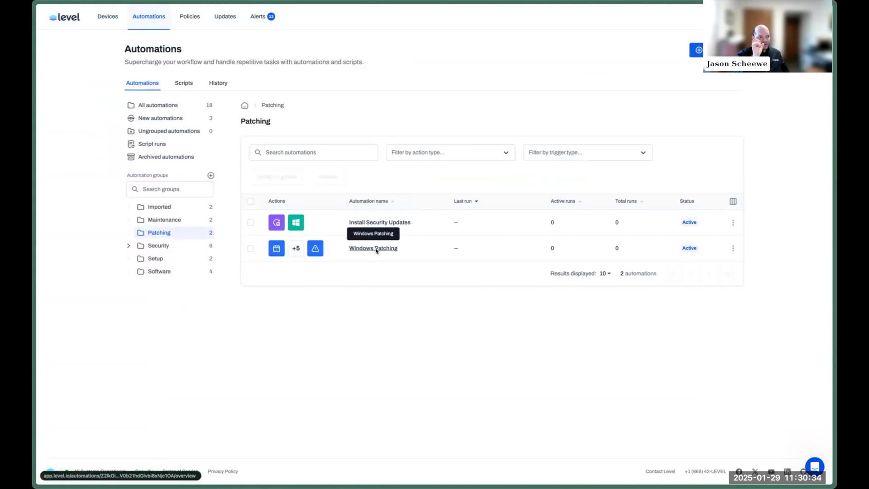
{"action": "left_click", "coordinate": [374, 249]}
{"action": "scroll", "coordinate": [697, 215], "scroll_direction": "down", "scroll_amount": 2}
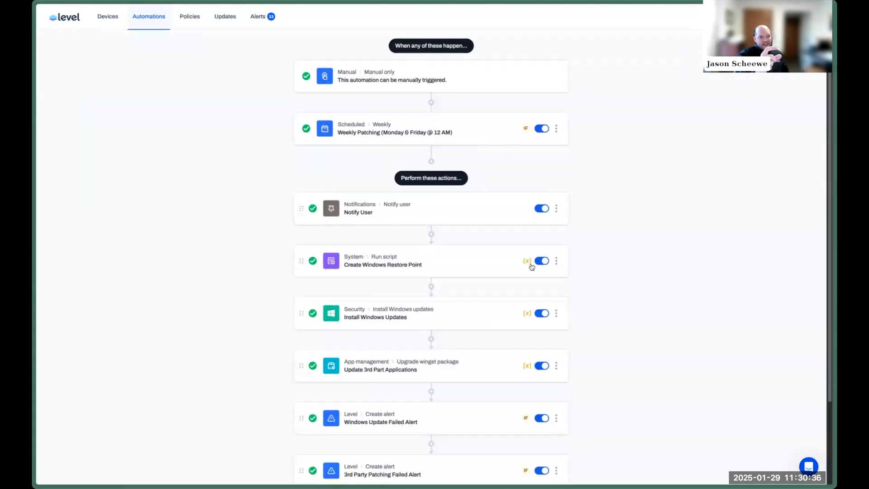
{"action": "scroll", "coordinate": [647, 230], "scroll_direction": "up", "scroll_amount": 2}
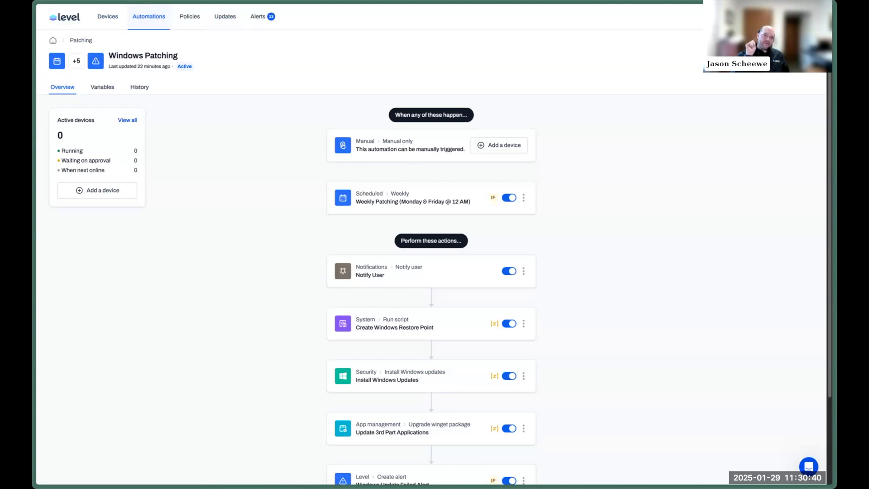
Add a Wait for approval action and move it below Install Windows Updates.
{"action": "left_click", "coordinate": [432, 319]}
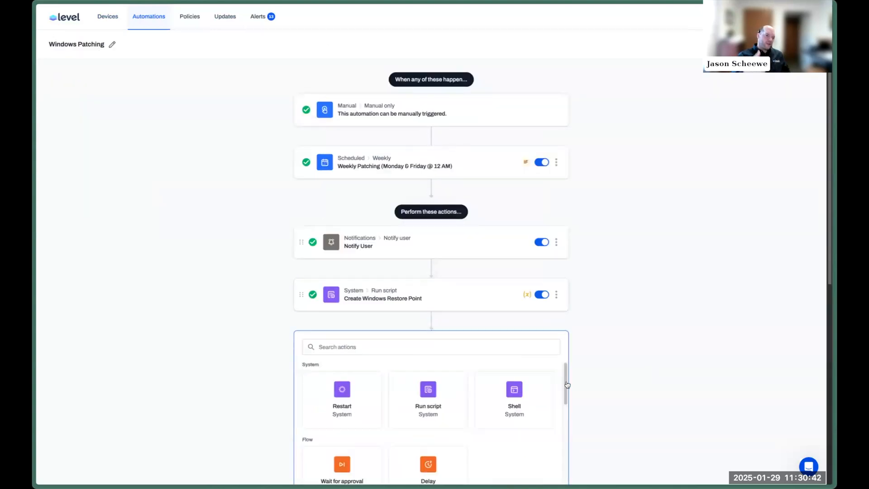
{"action": "scroll", "coordinate": [567, 385], "scroll_direction": "down", "scroll_amount": 5}
{"action": "left_click", "coordinate": [359, 222]}
{"action": "left_click", "coordinate": [553, 230]}
{"action": "left_click_drag", "start_coordinate": [301, 155], "coordinate": [312, 216]}
Draft an extra weekly schedule trigger limited to the ABC Dental device group.
{"action": "scroll", "coordinate": [672, 197], "scroll_direction": "up", "scroll_amount": 2}
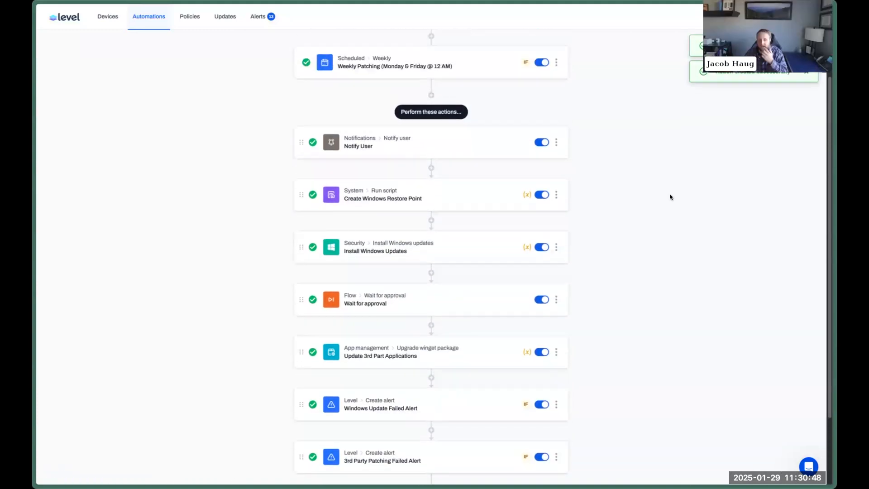
{"action": "scroll", "coordinate": [671, 197], "scroll_direction": "up", "scroll_amount": 3}
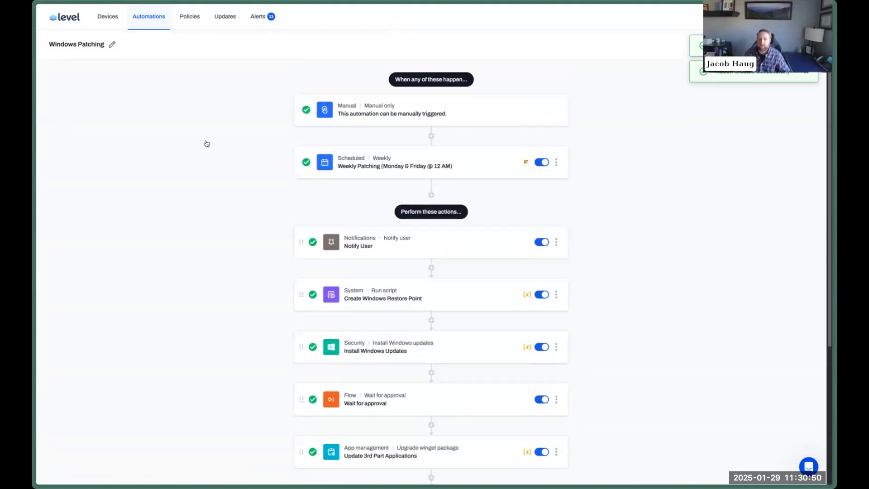
{"action": "left_click", "coordinate": [556, 162]}
{"action": "left_click", "coordinate": [726, 126]}
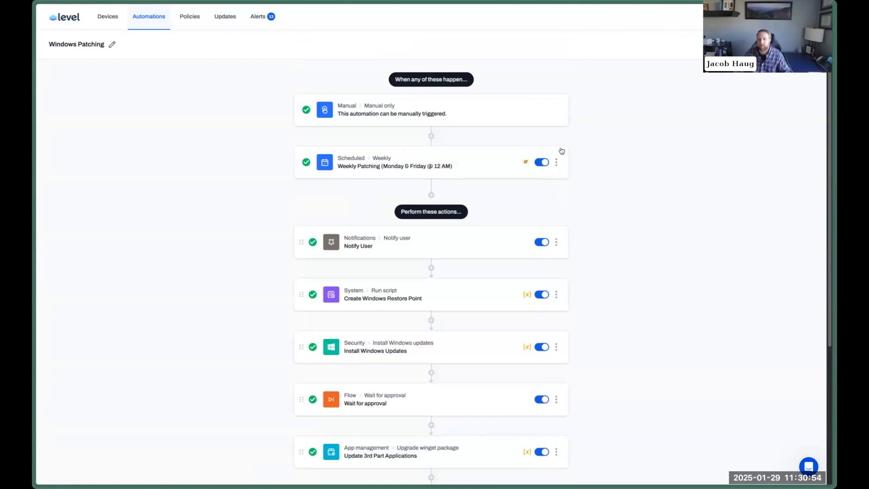
{"action": "left_click", "coordinate": [429, 196]}
{"action": "left_click", "coordinate": [420, 259]}
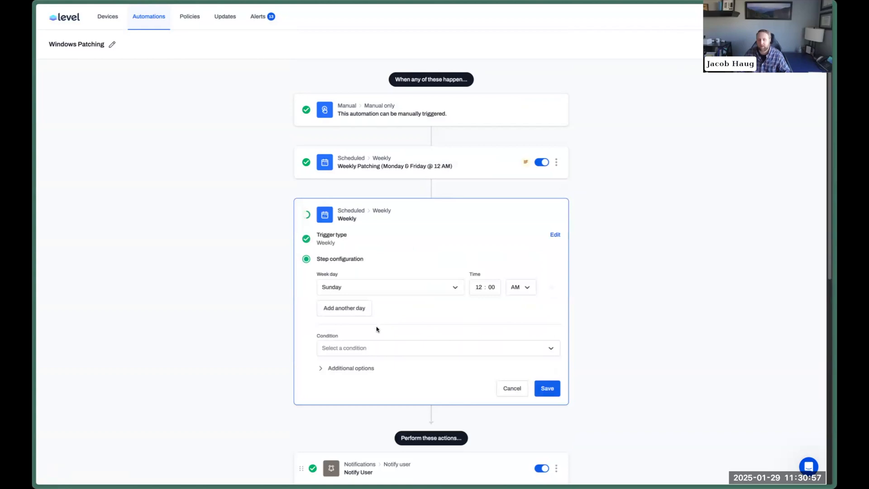
{"action": "left_click", "coordinate": [373, 349]}
{"action": "left_click", "coordinate": [351, 415]}
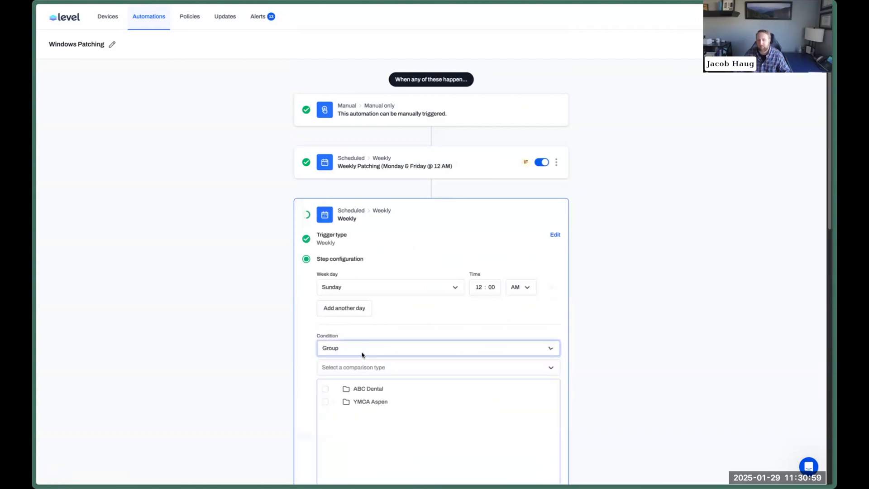
{"action": "left_click", "coordinate": [325, 389]}
Move Wait for approval to be the first action.
{"action": "scroll", "coordinate": [604, 321], "scroll_direction": "down", "scroll_amount": 7}
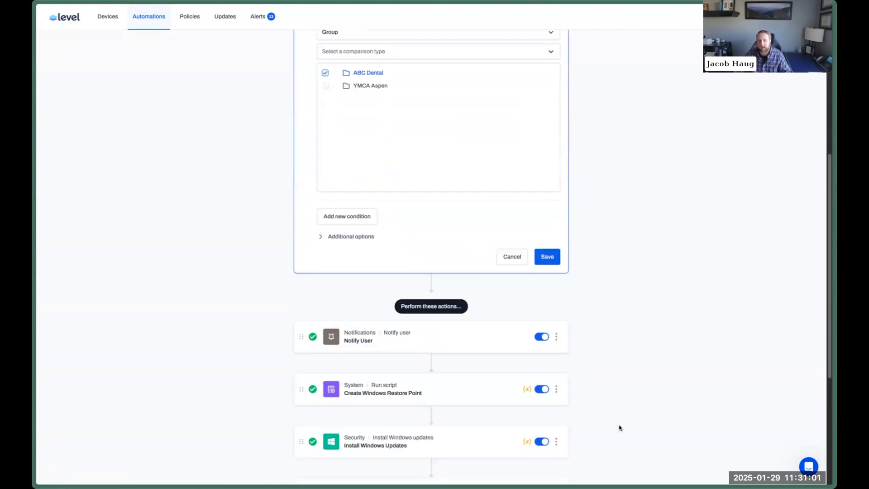
{"action": "scroll", "coordinate": [620, 349], "scroll_direction": "down", "scroll_amount": 3}
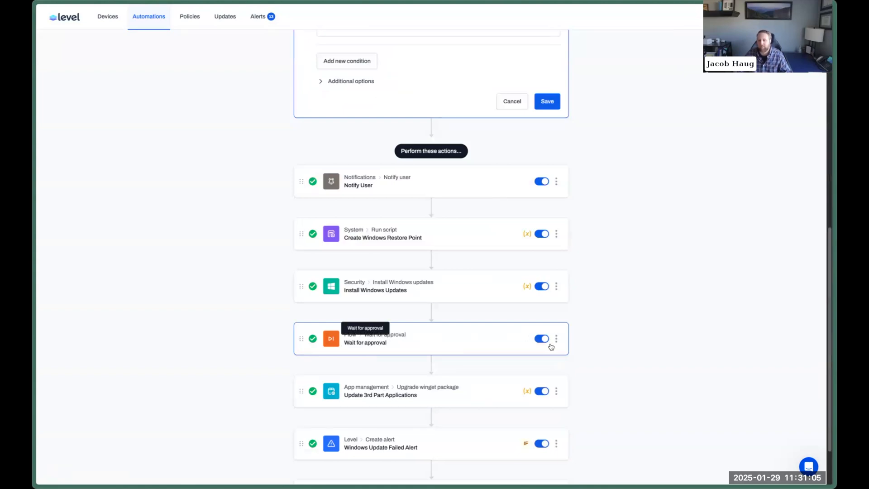
{"action": "left_click_drag", "start_coordinate": [302, 338], "coordinate": [303, 182]}
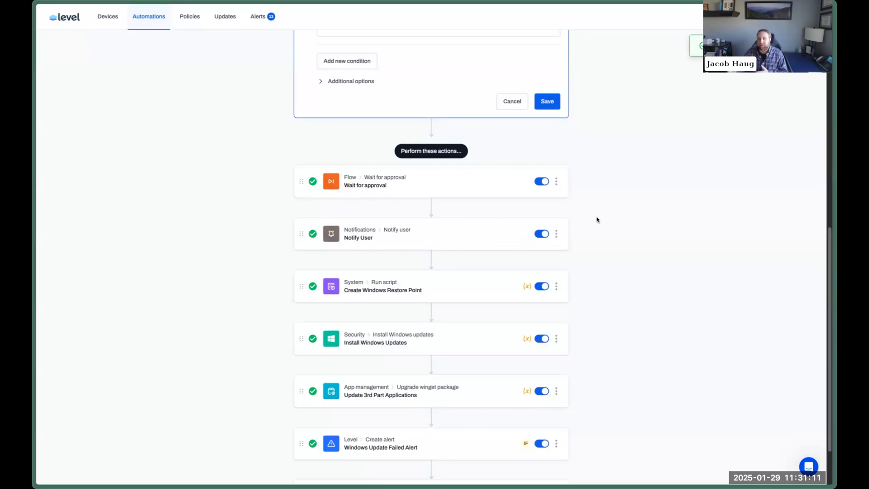
Discard the unfinished weekly trigger and leave Windows Patching for the automations list.
{"action": "left_click", "coordinate": [502, 101]}
{"action": "scroll", "coordinate": [664, 207], "scroll_direction": "up", "scroll_amount": 5}
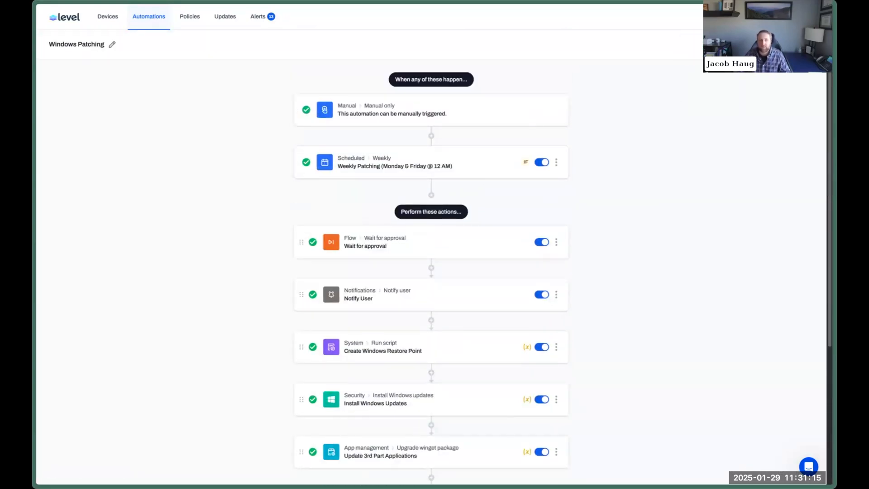
{"action": "left_click", "coordinate": [800, 45]}
{"action": "left_click", "coordinate": [141, 21]}
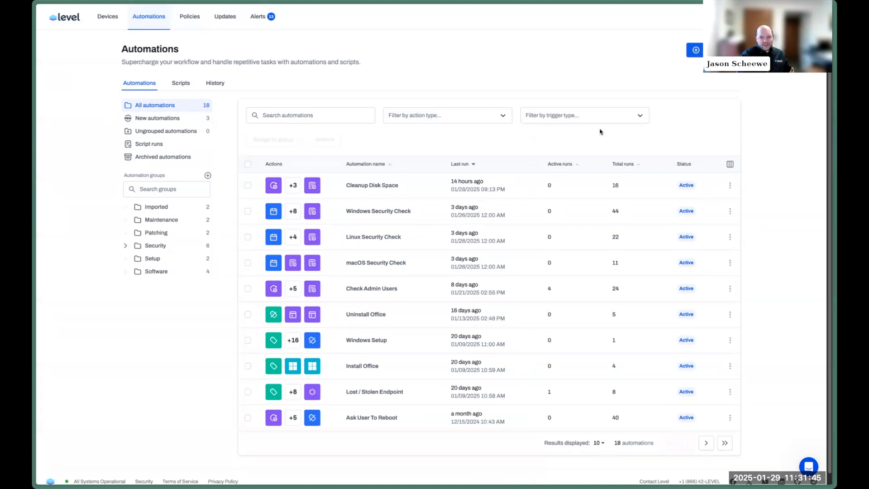
{"action": "key", "text": "super+s"}
{"action": "left_click", "coordinate": [69, 479]}
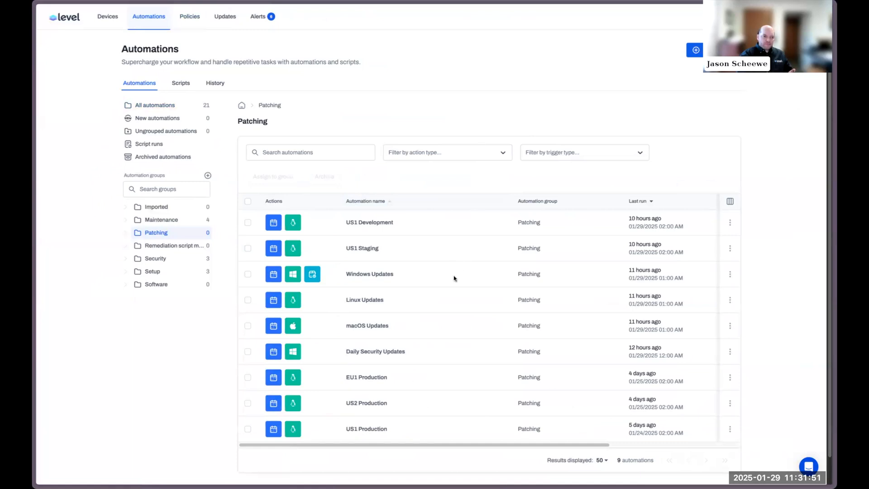
{"action": "left_click", "coordinate": [370, 429]}
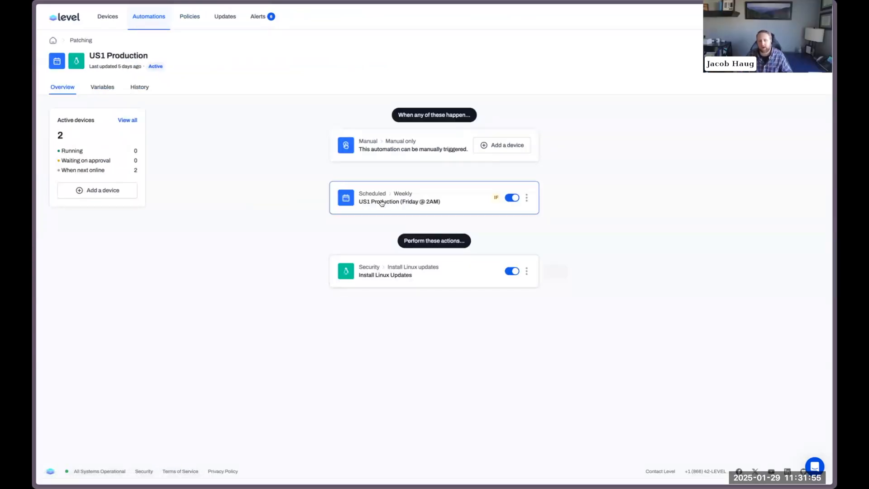
{"action": "left_click", "coordinate": [81, 41]}
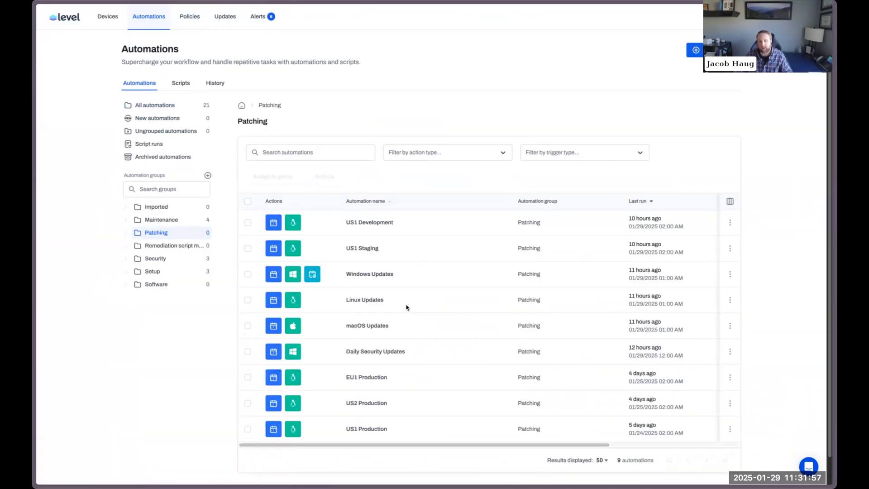
{"action": "scroll", "coordinate": [371, 376], "scroll_direction": "down", "scroll_amount": 1}
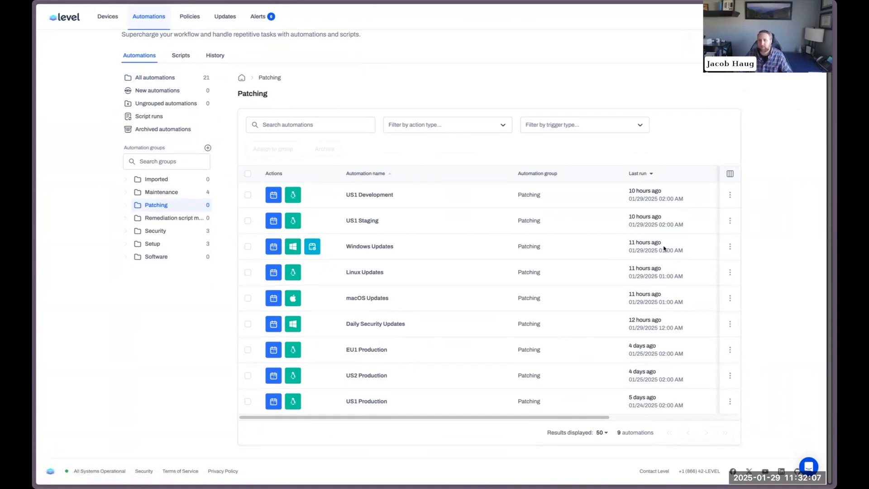
{"action": "key", "text": "super+s"}
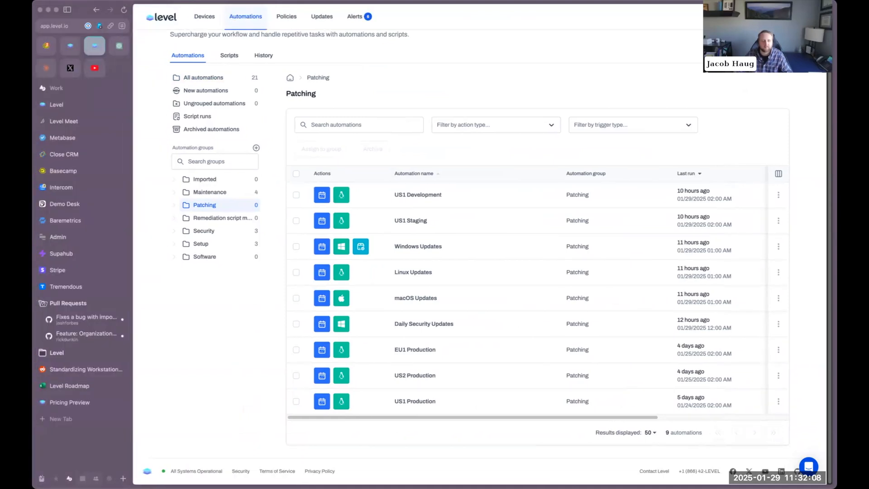
{"action": "left_click", "coordinate": [95, 479]}
{"action": "key", "text": "super+s"}
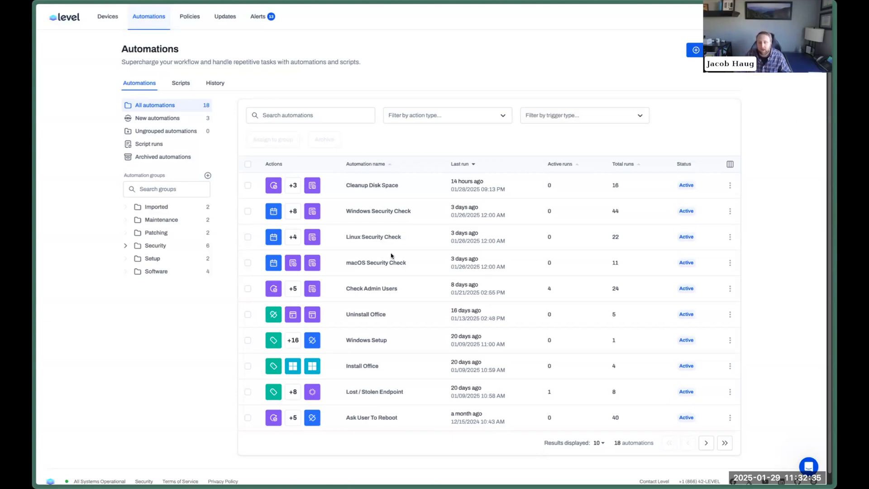
Add a 5-minute Delay step after Install Security Updates in that automation.
{"action": "left_click", "coordinate": [183, 233]}
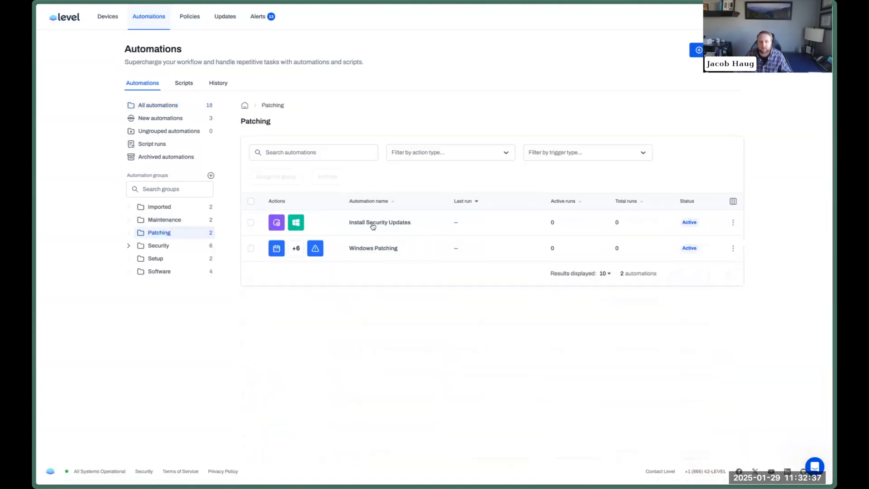
{"action": "left_click", "coordinate": [374, 223]}
{"action": "left_click", "coordinate": [785, 61]}
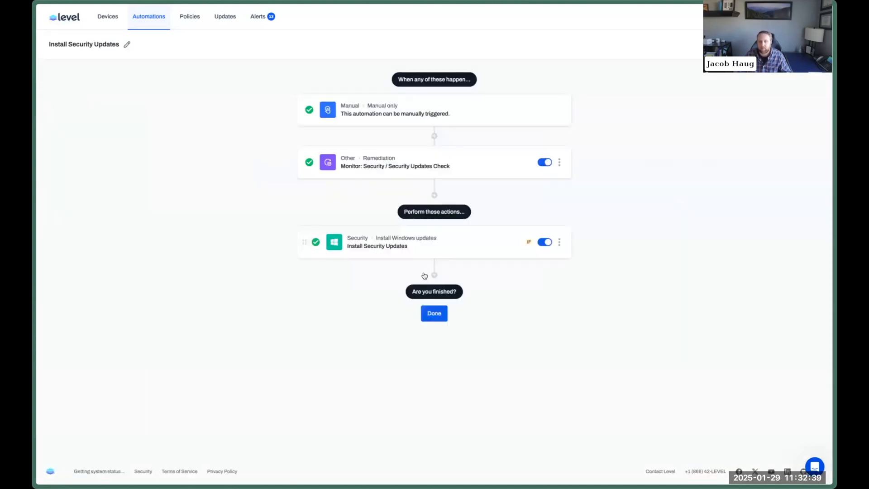
{"action": "left_click", "coordinate": [433, 276]}
{"action": "scroll", "coordinate": [658, 287], "scroll_direction": "down", "scroll_amount": 1}
{"action": "left_click", "coordinate": [451, 358]}
{"action": "left_click", "coordinate": [550, 425]}
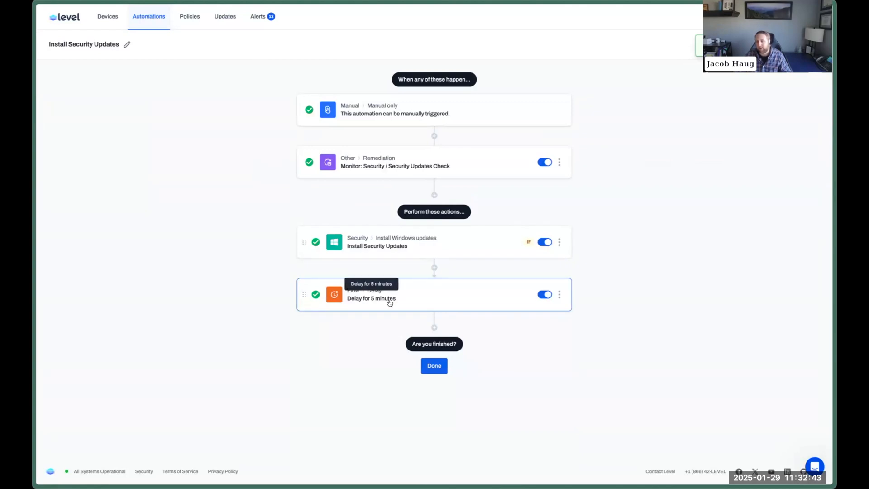
Delete the Delay for 5 minutes step, then go to All Devices.
{"action": "left_click", "coordinate": [560, 295]}
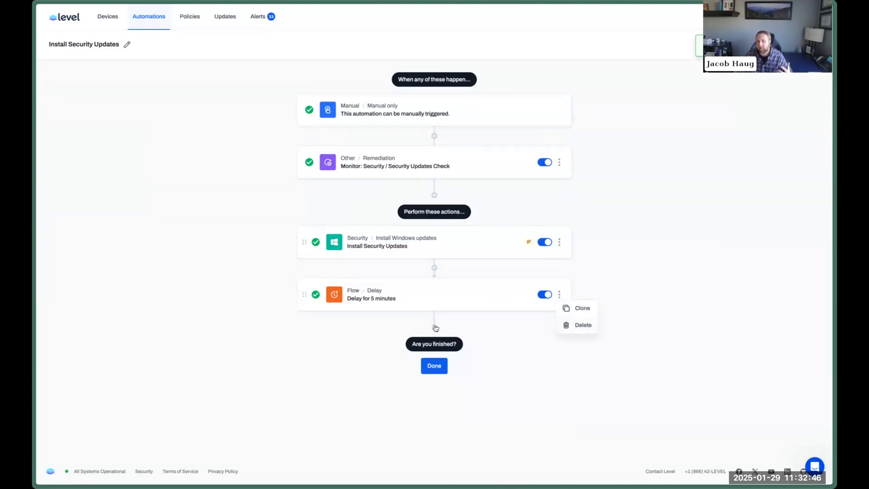
{"action": "left_click", "coordinate": [573, 327]}
{"action": "left_click", "coordinate": [478, 270]}
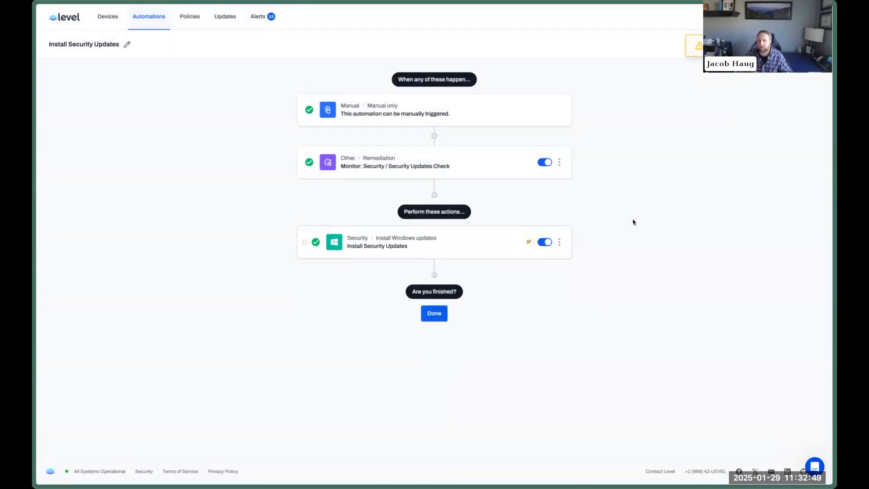
{"action": "left_click", "coordinate": [113, 16]}
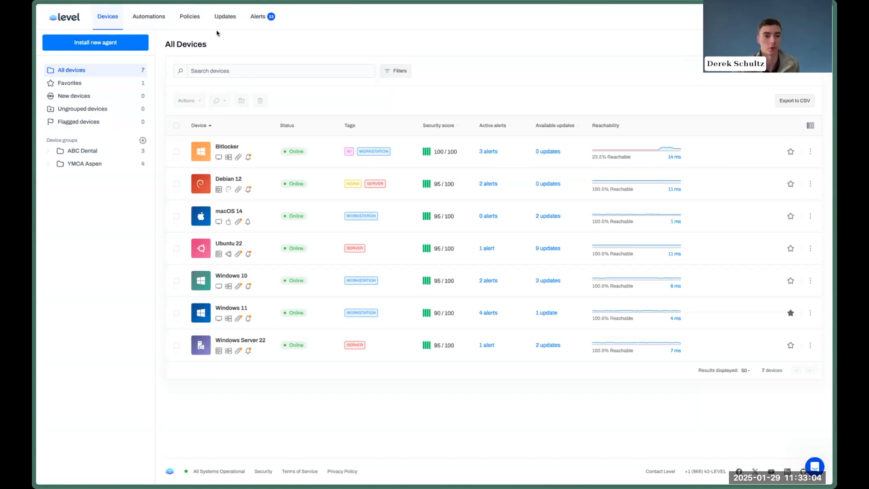
Open the Windows Patching automation from the Patching group.
{"action": "left_click", "coordinate": [154, 16]}
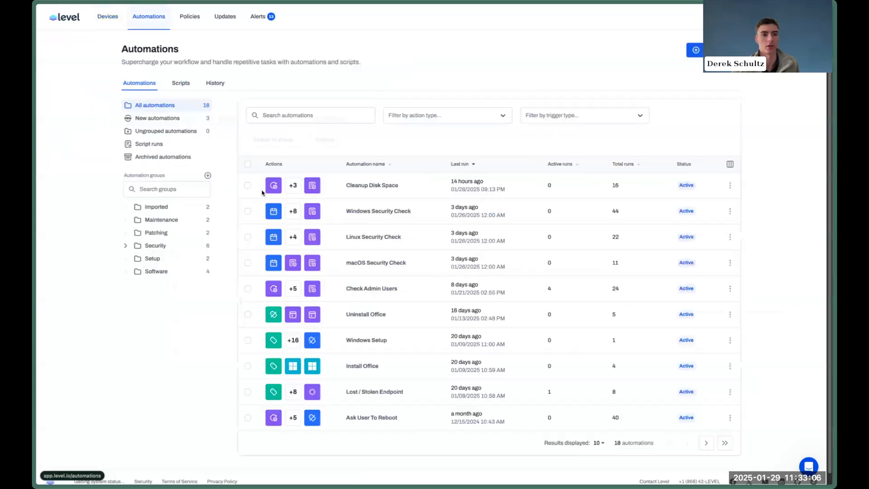
{"action": "left_click", "coordinate": [160, 233]}
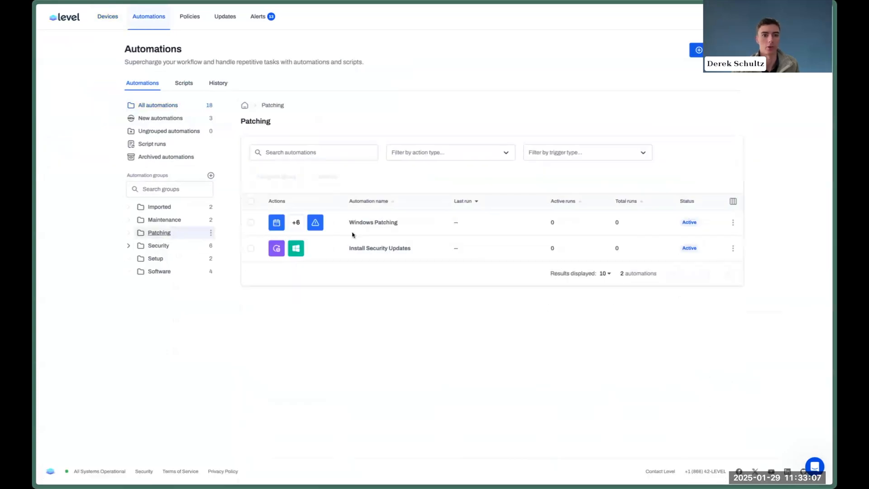
{"action": "left_click", "coordinate": [387, 223]}
{"action": "scroll", "coordinate": [661, 302], "scroll_direction": "down", "scroll_amount": 5}
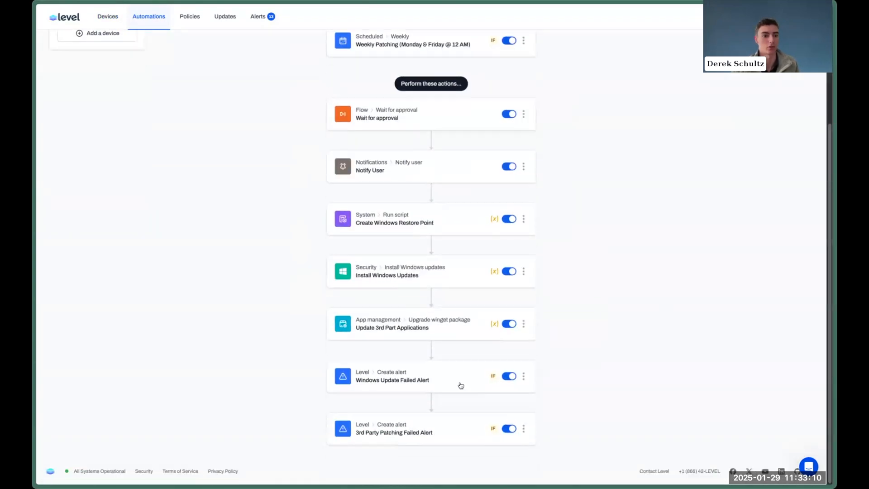
Inspect the Windows Update Failed Alert's title and {{WindowsUpdateStatus}} payload, then cancel unchanged.
{"action": "left_click", "coordinate": [535, 377]}
{"action": "left_click", "coordinate": [524, 376]}
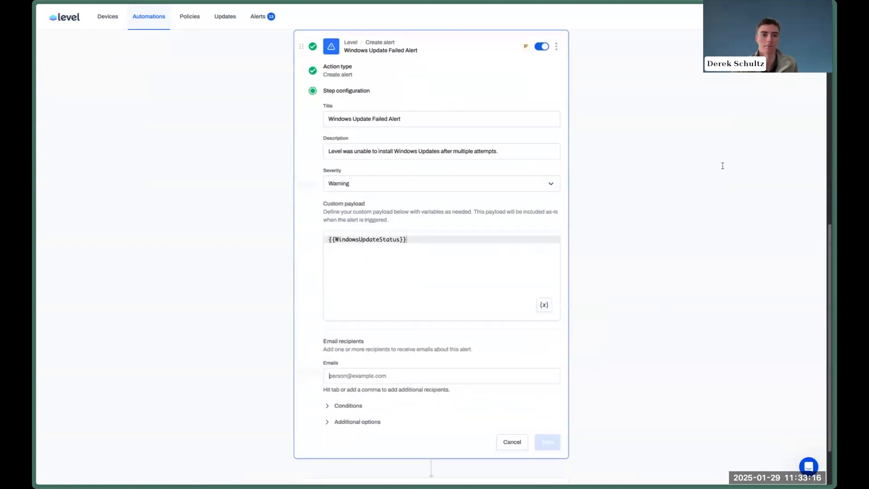
{"action": "left_click", "coordinate": [411, 120]}
{"action": "left_click", "coordinate": [443, 271]}
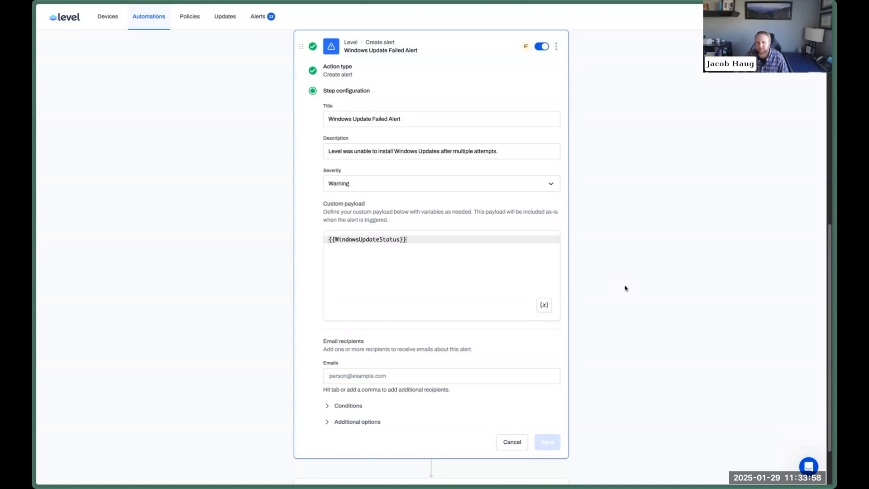
{"action": "left_click", "coordinate": [558, 48]}
{"action": "left_click", "coordinate": [651, 127]}
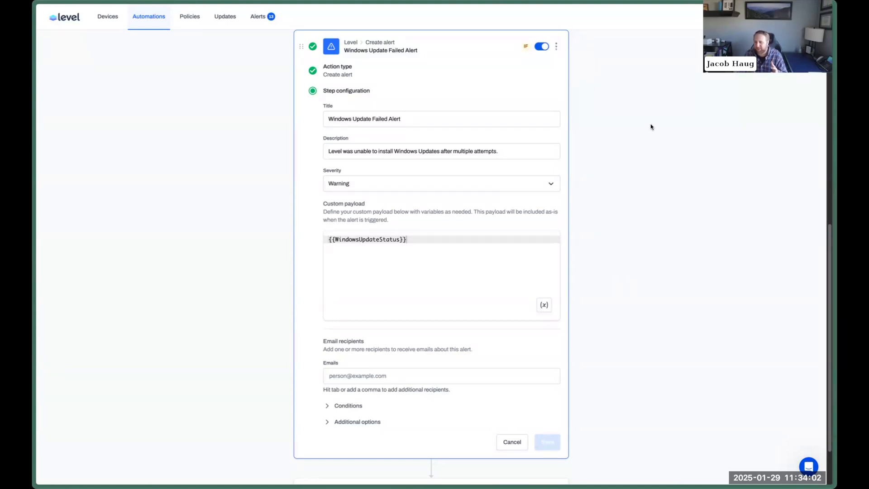
{"action": "left_click", "coordinate": [512, 442]}
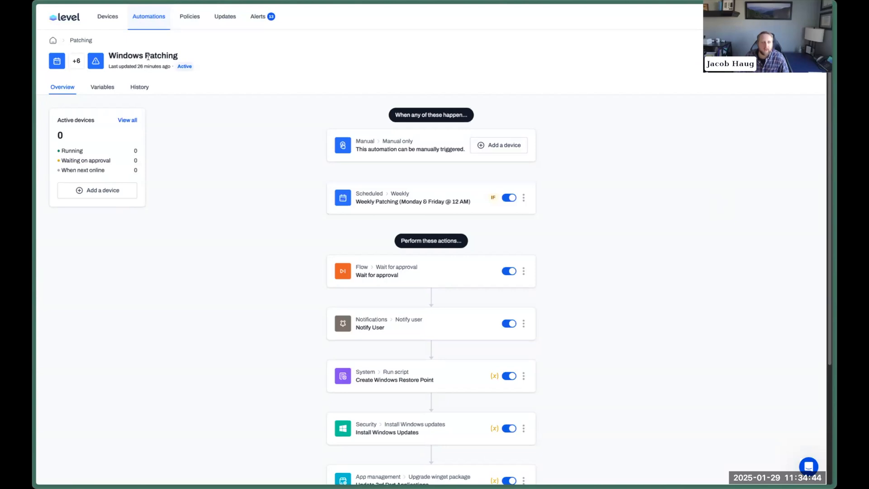
Sign back in to Level with the account e-mail and password.
{"action": "left_click", "coordinate": [148, 27]}
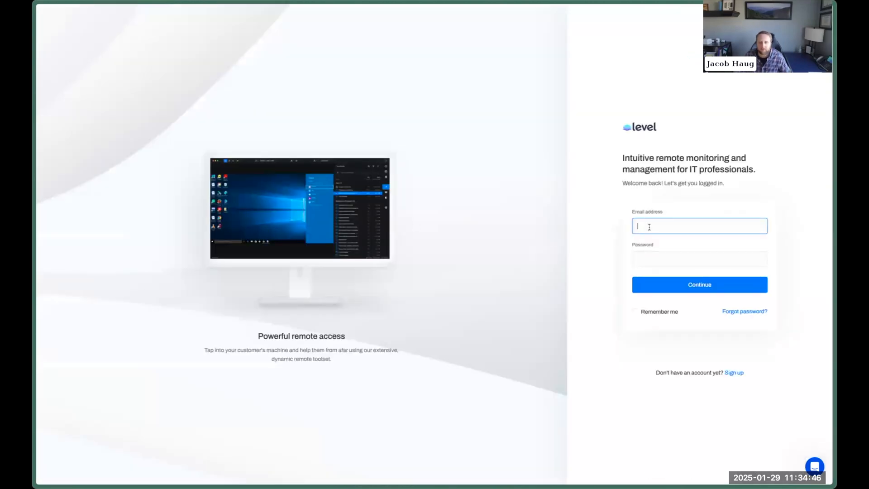
{"action": "left_click", "coordinate": [251, 364]}
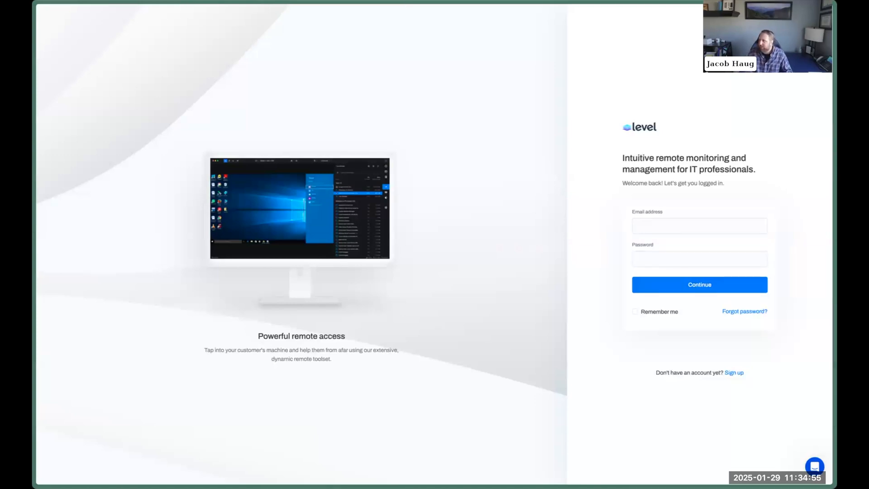
{"action": "left_click", "coordinate": [712, 227]}
{"action": "key", "text": "Tab"}
{"action": "key", "text": "super+v"}
{"action": "key", "text": "Return"}
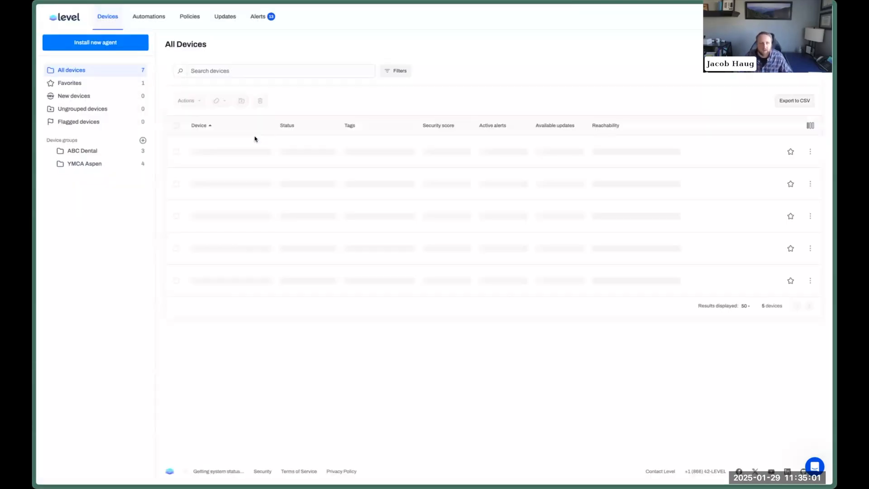
{"action": "left_click", "coordinate": [149, 16]}
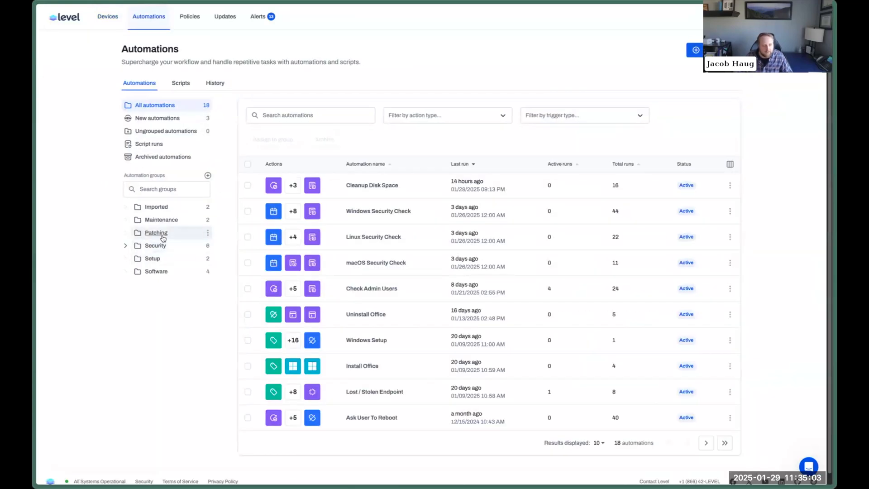
{"action": "left_click", "coordinate": [163, 236]}
{"action": "left_click", "coordinate": [458, 255]}
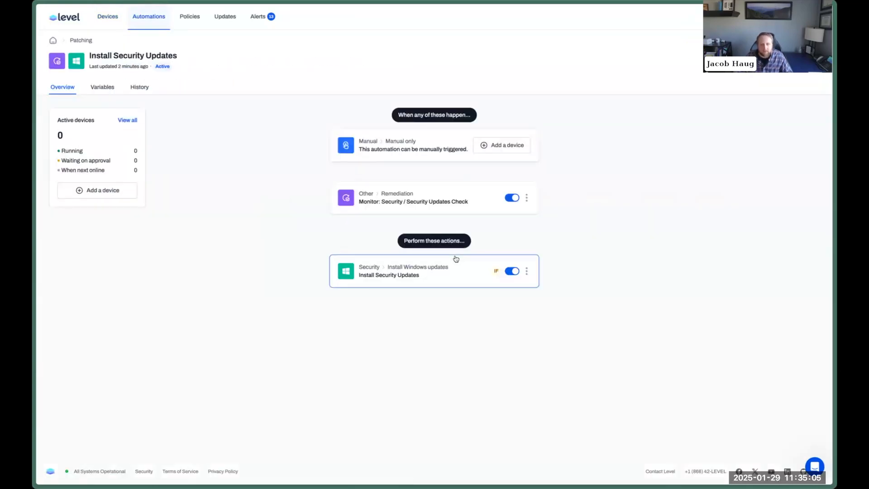
{"action": "left_click", "coordinate": [418, 201]}
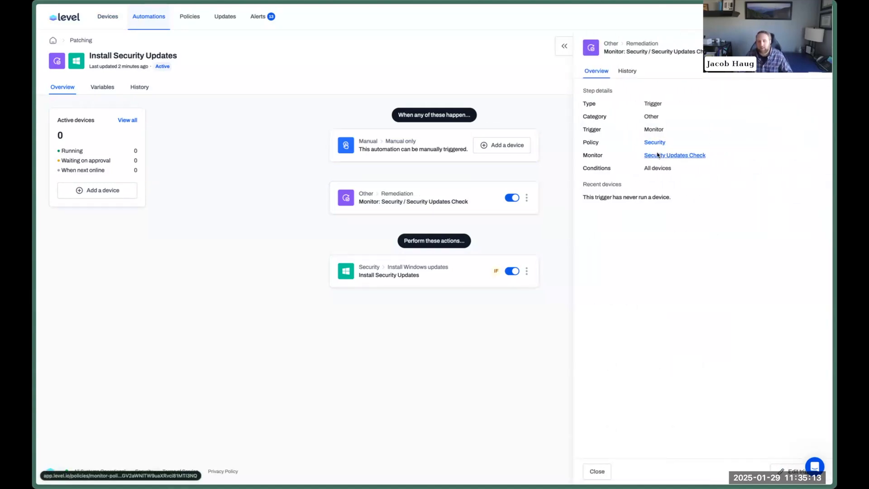
{"action": "left_click", "coordinate": [658, 155]}
{"action": "left_click", "coordinate": [419, 262]}
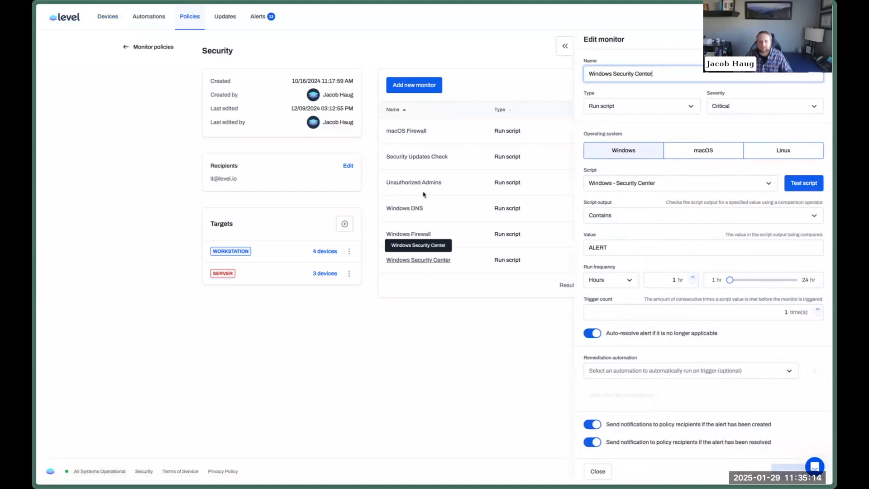
{"action": "left_click", "coordinate": [428, 156]}
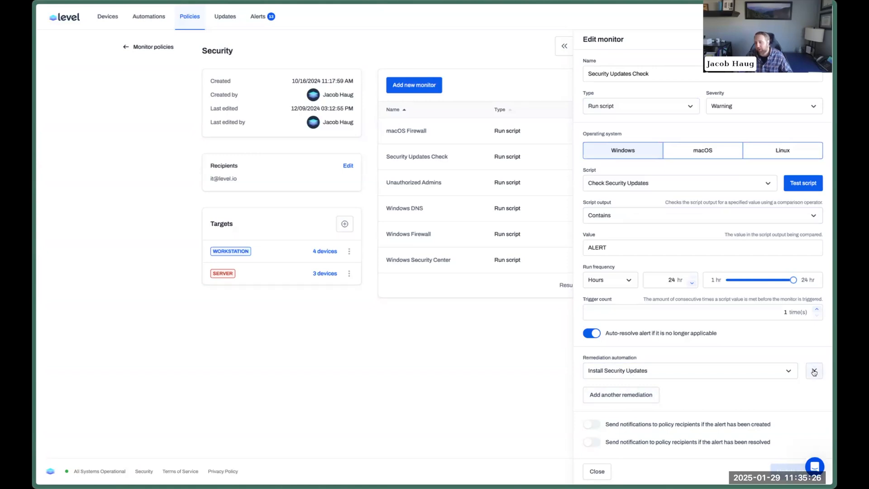
{"action": "left_click", "coordinate": [271, 19]}
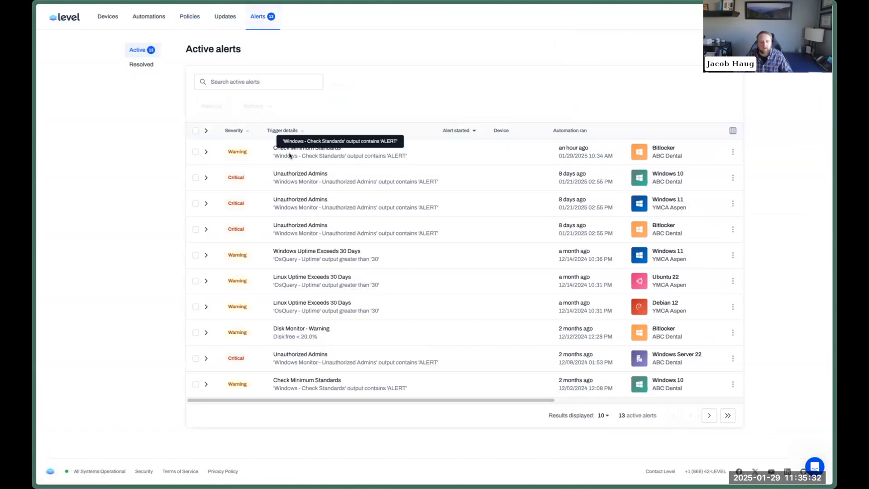
{"action": "left_click", "coordinate": [114, 21]}
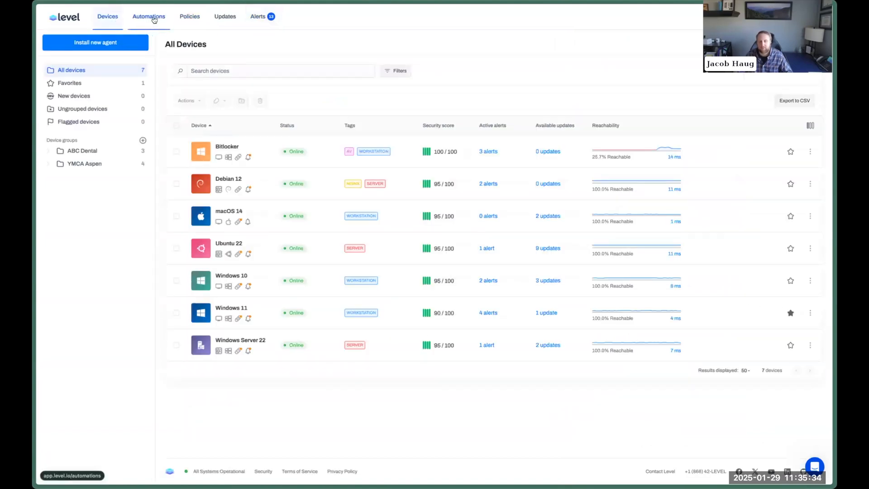
Reopen the Windows Patching automation from the Patching group.
{"action": "left_click", "coordinate": [154, 20]}
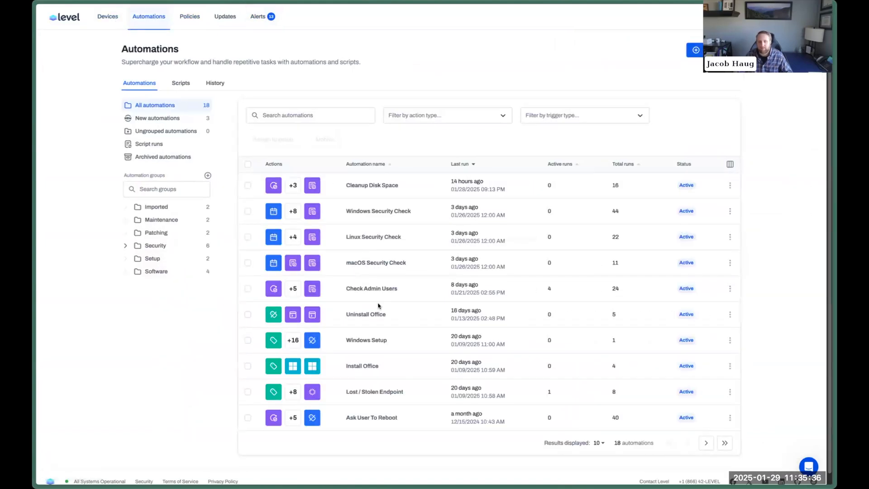
{"action": "left_click", "coordinate": [160, 234]}
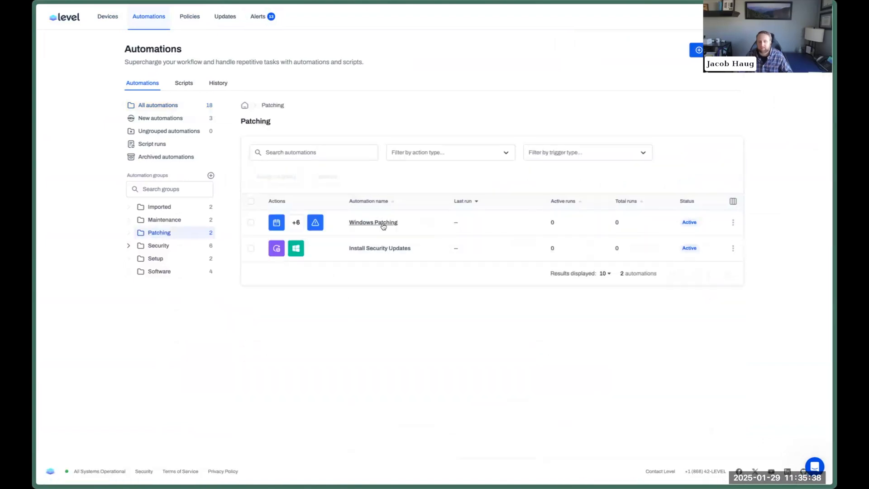
{"action": "left_click", "coordinate": [383, 226]}
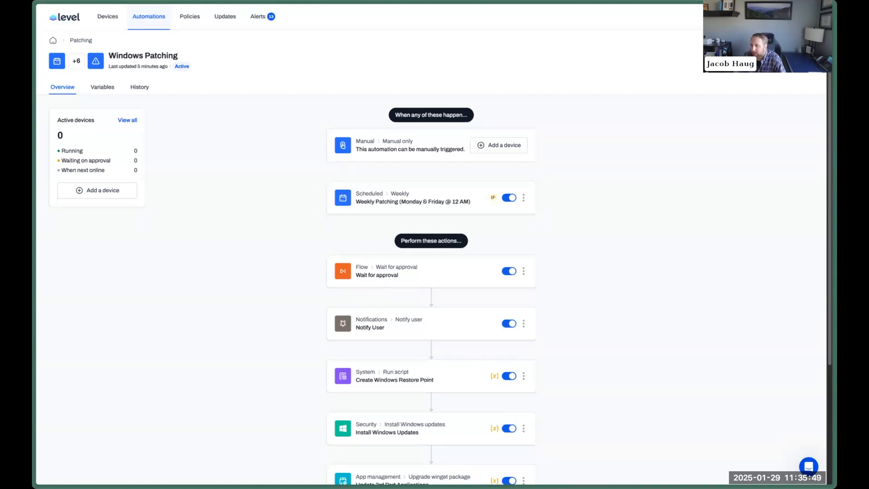
Search automations for 'new' and 'device', then clear the search to list all 18.
{"action": "left_click", "coordinate": [146, 20]}
{"action": "left_click", "coordinate": [306, 115]}
{"action": "type", "text": "new"}
{"action": "key", "text": "ctrl+a"}
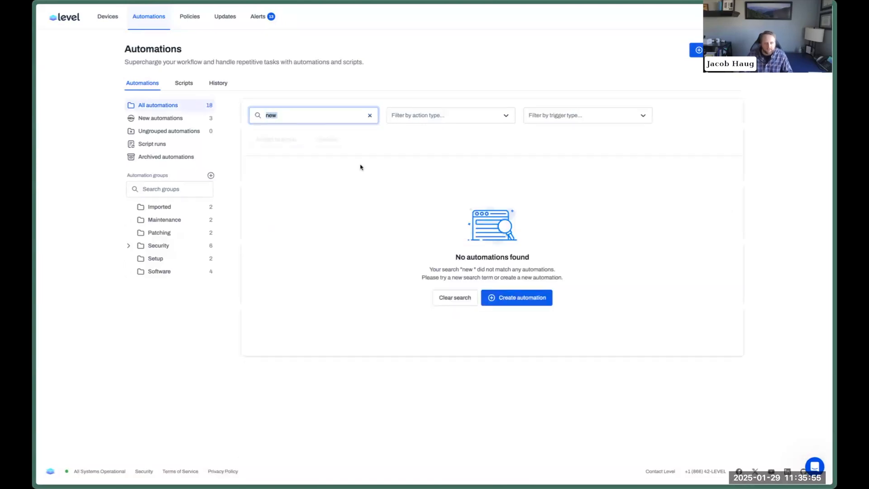
{"action": "type", "text": "device"}
{"action": "key", "text": "ctrl+a"}
{"action": "key", "text": "BackSpace"}
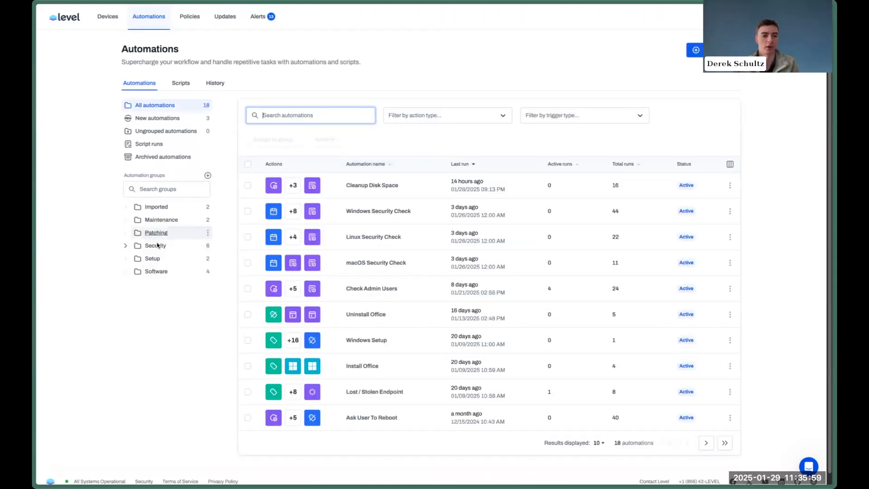
Open the Setup group's Default Tags automation and inspect the Apply Workstation Tag step's conditions.
{"action": "left_click", "coordinate": [154, 258]}
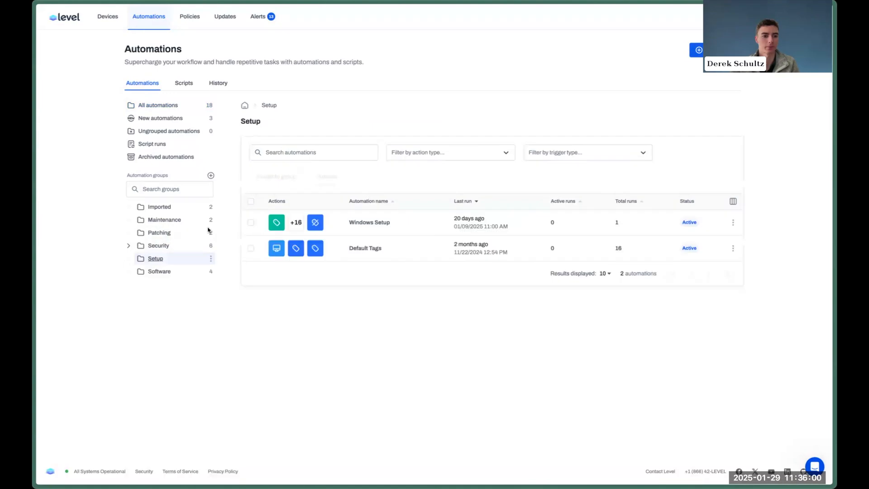
{"action": "left_click", "coordinate": [380, 249]}
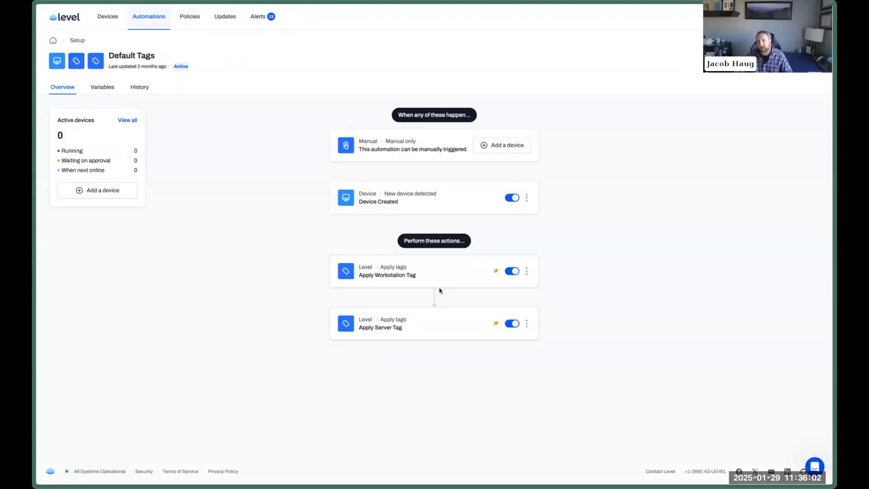
{"action": "left_click", "coordinate": [529, 271]}
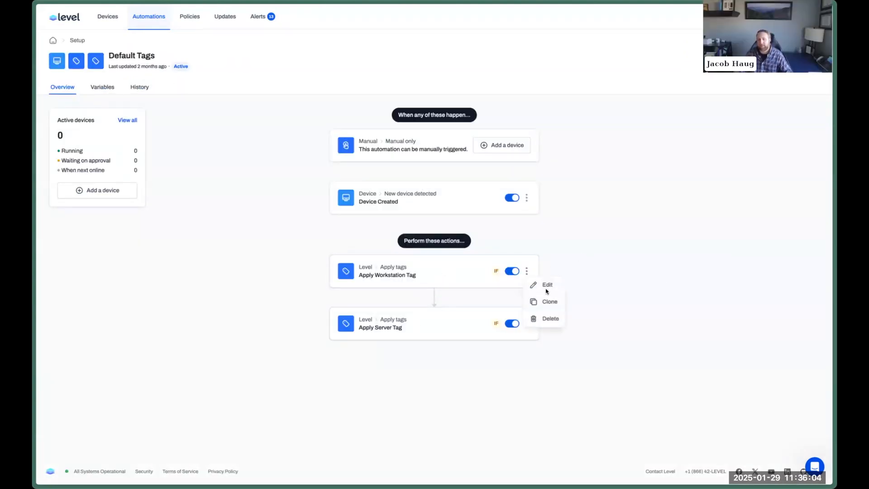
{"action": "left_click", "coordinate": [542, 288]}
{"action": "left_click", "coordinate": [340, 340]}
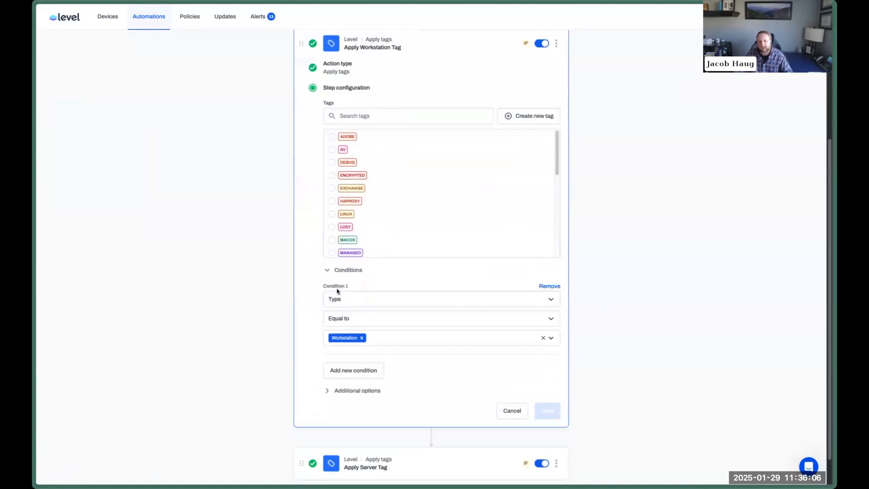
{"action": "left_click", "coordinate": [512, 411]}
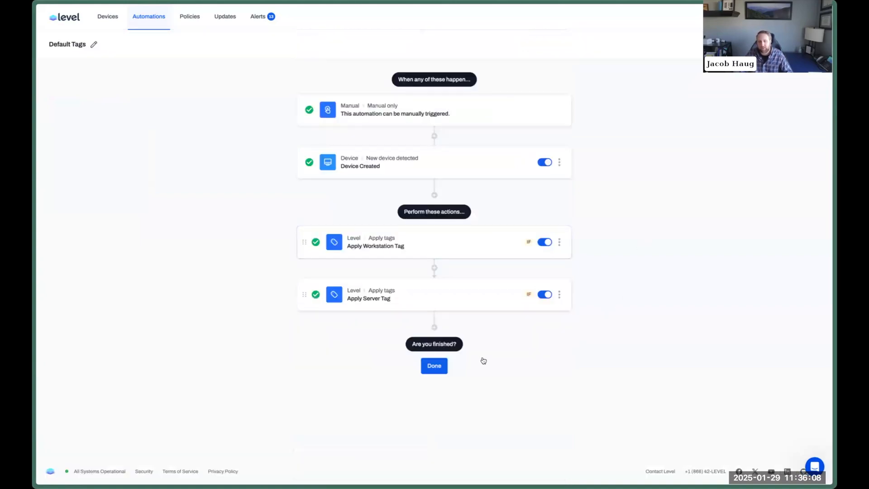
Add an Apply tags action after Apply Server Tag with the MANAGED tag ticked.
{"action": "left_click", "coordinate": [433, 325]}
{"action": "scroll", "coordinate": [667, 297], "scroll_direction": "down", "scroll_amount": 3}
{"action": "scroll", "coordinate": [520, 287], "scroll_direction": "down", "scroll_amount": 3}
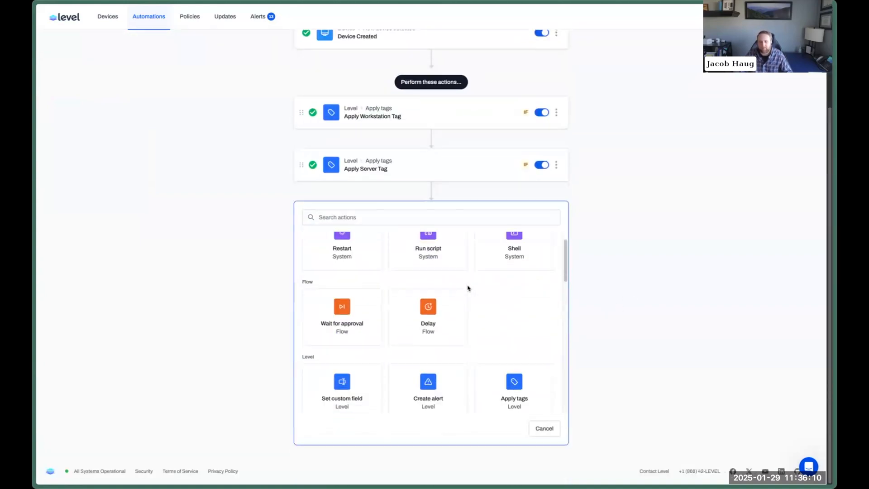
{"action": "left_click", "coordinate": [480, 298]}
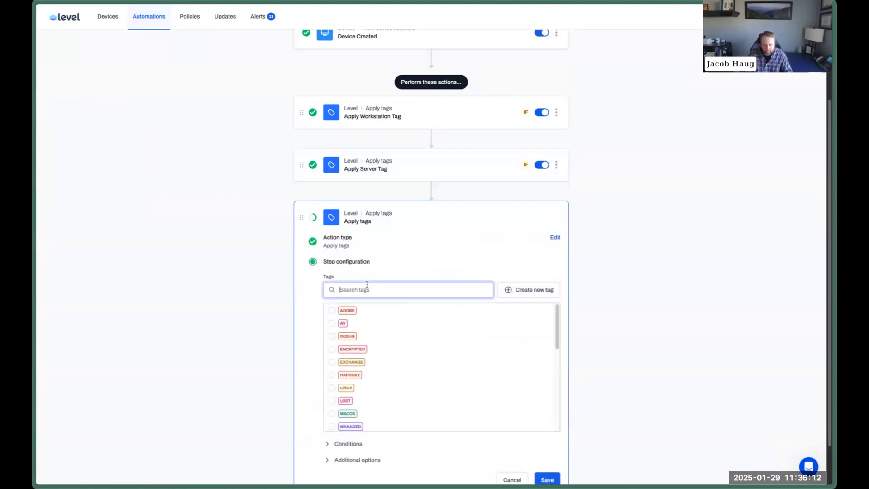
{"action": "type", "text": "man"}
{"action": "left_click", "coordinate": [331, 310]}
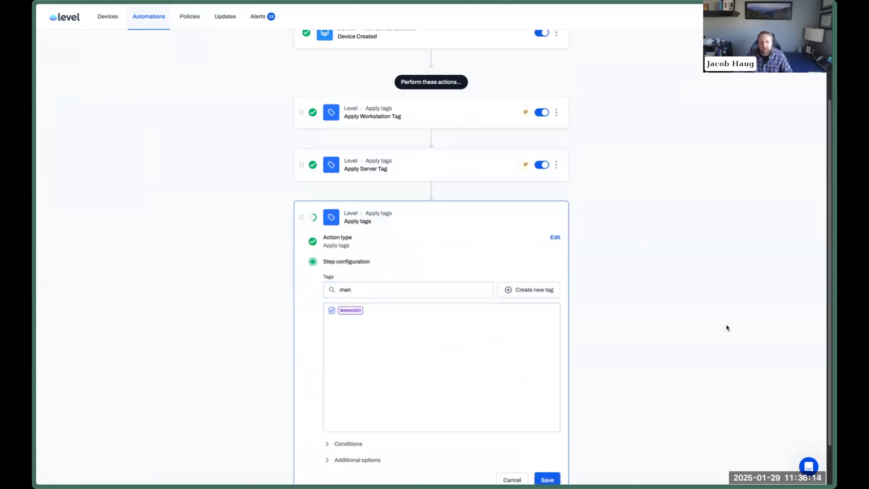
Give the MANAGED step a first condition filtered on a custom field.
{"action": "scroll", "coordinate": [730, 324], "scroll_direction": "down", "scroll_amount": 1}
{"action": "left_click", "coordinate": [349, 392]}
{"action": "left_click", "coordinate": [352, 386]}
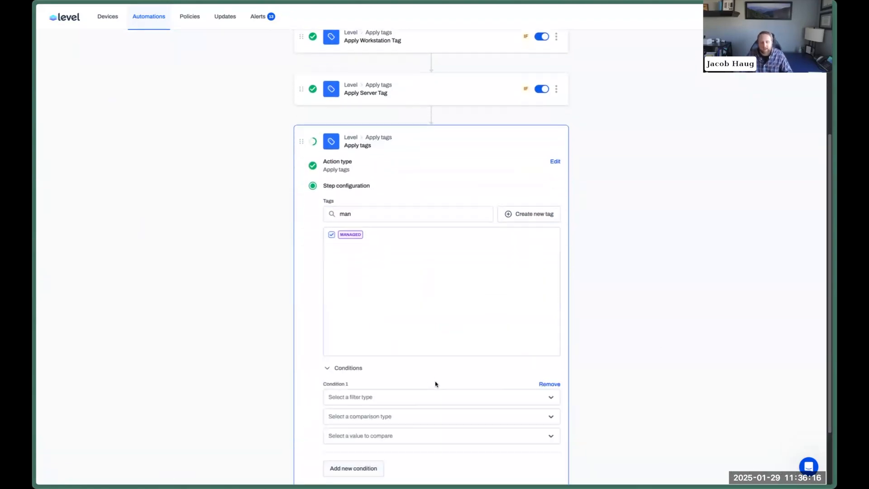
{"action": "scroll", "coordinate": [407, 362], "scroll_direction": "down", "scroll_amount": 1}
{"action": "left_click", "coordinate": [381, 336]}
{"action": "scroll", "coordinate": [381, 413], "scroll_direction": "down", "scroll_amount": 1}
{"action": "left_click", "coordinate": [365, 422]}
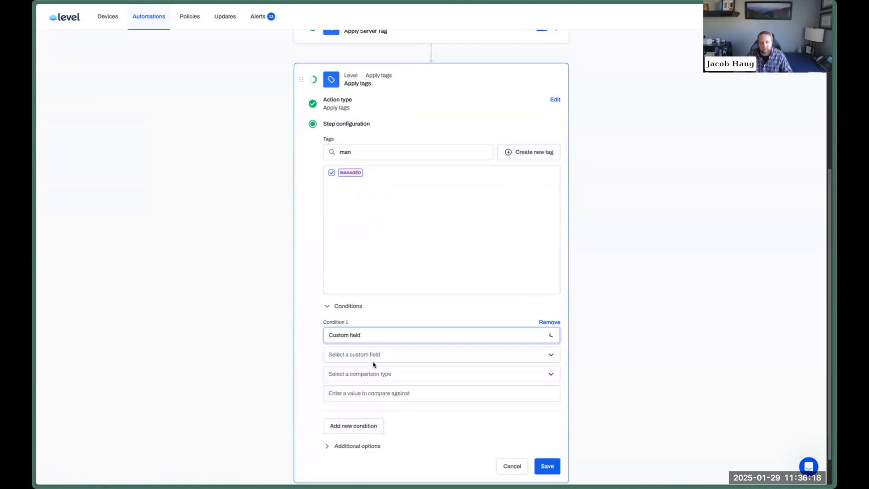
Set the condition to custom field Managed Equal to true and save the step.
{"action": "left_click", "coordinate": [375, 355]}
{"action": "scroll", "coordinate": [375, 407], "scroll_direction": "down", "scroll_amount": 3}
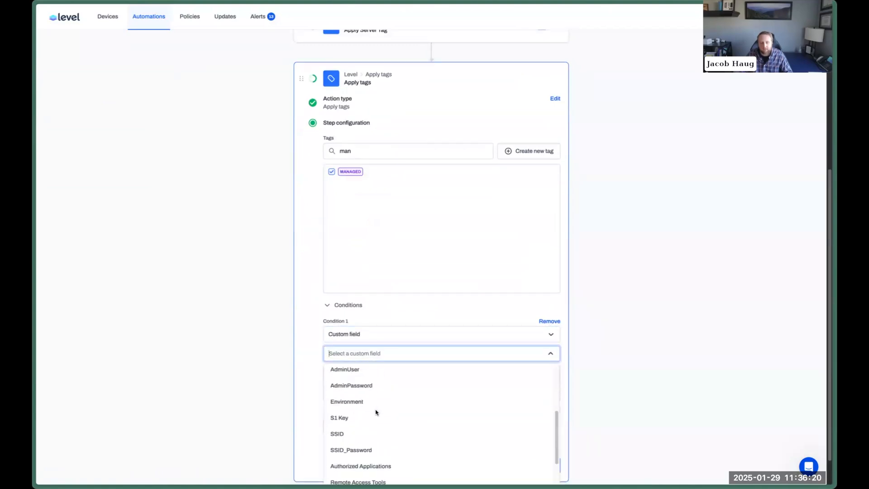
{"action": "type", "text": "man"}
{"action": "left_click", "coordinate": [352, 370]}
{"action": "left_click", "coordinate": [353, 374]}
{"action": "left_click", "coordinate": [354, 410]}
{"action": "type", "text": "true"}
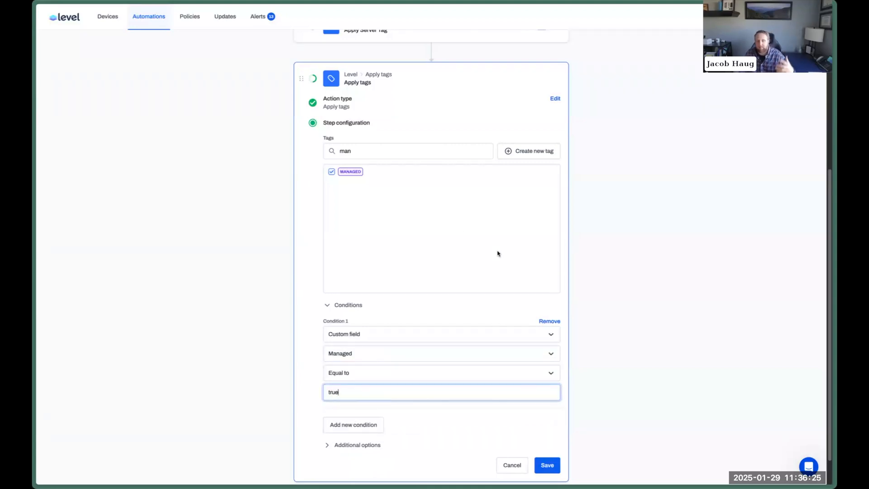
{"action": "left_click", "coordinate": [537, 462]}
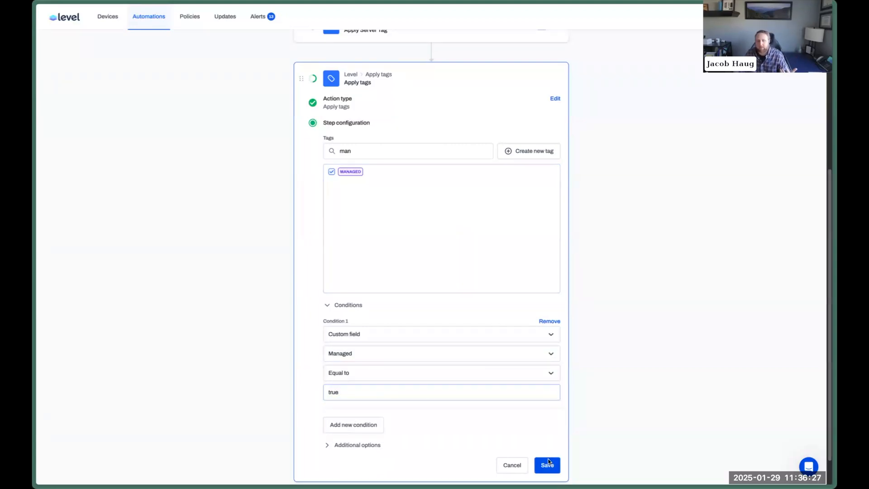
{"action": "left_click", "coordinate": [433, 379]}
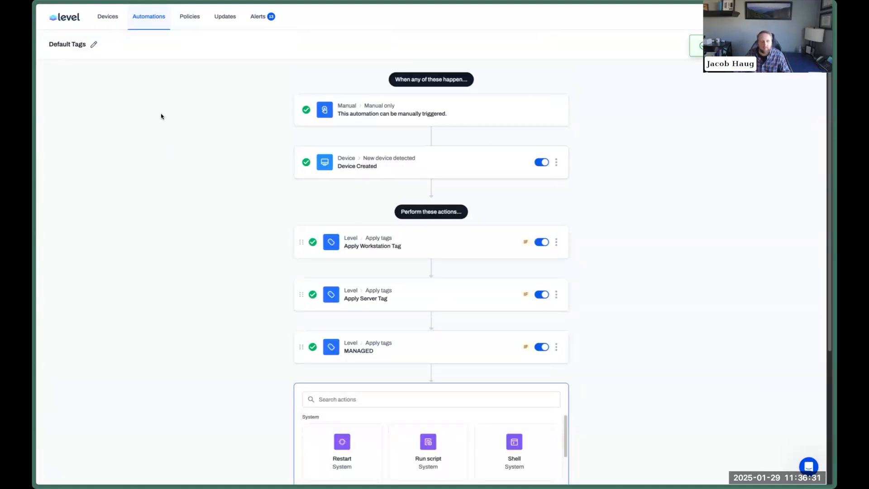
{"action": "key", "text": "ctrl+Tab"}
Search the Level Library for 'ser' and import Automated Service-Based Tagging into Level.
{"action": "double_click", "coordinate": [402, 177]}
{"action": "type", "text": "ser"}
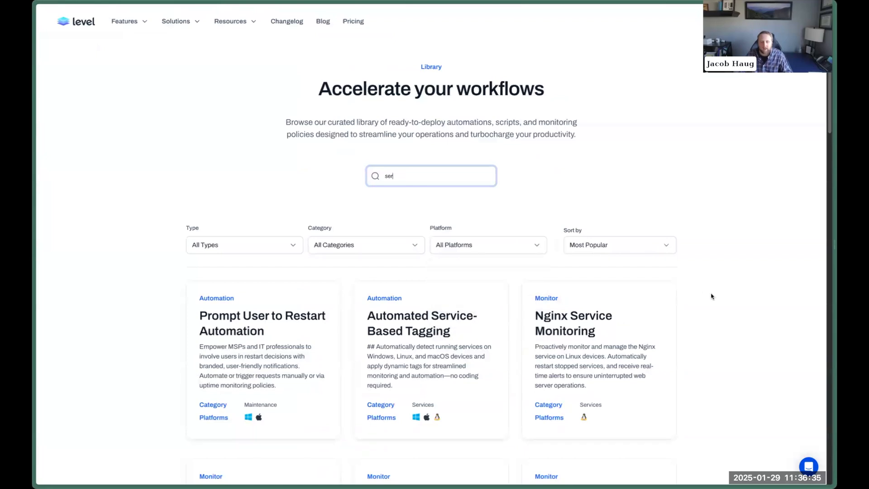
{"action": "scroll", "coordinate": [713, 295], "scroll_direction": "down", "scroll_amount": 4}
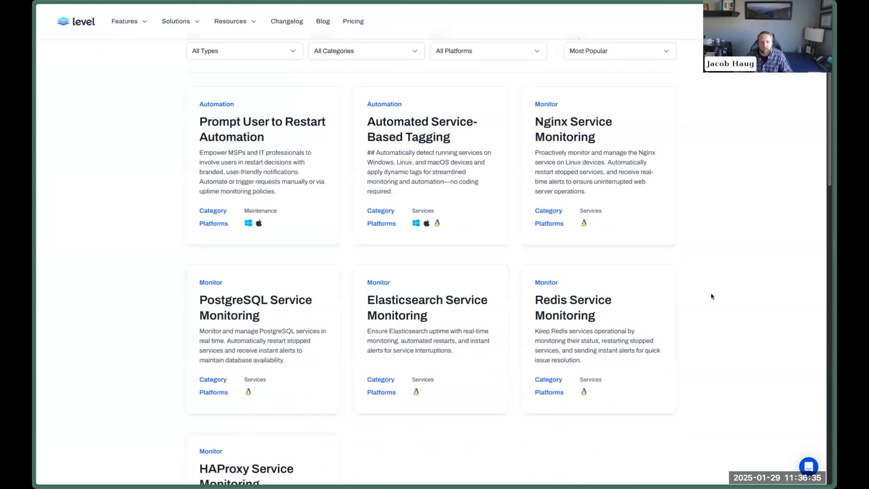
{"action": "left_click", "coordinate": [431, 134]}
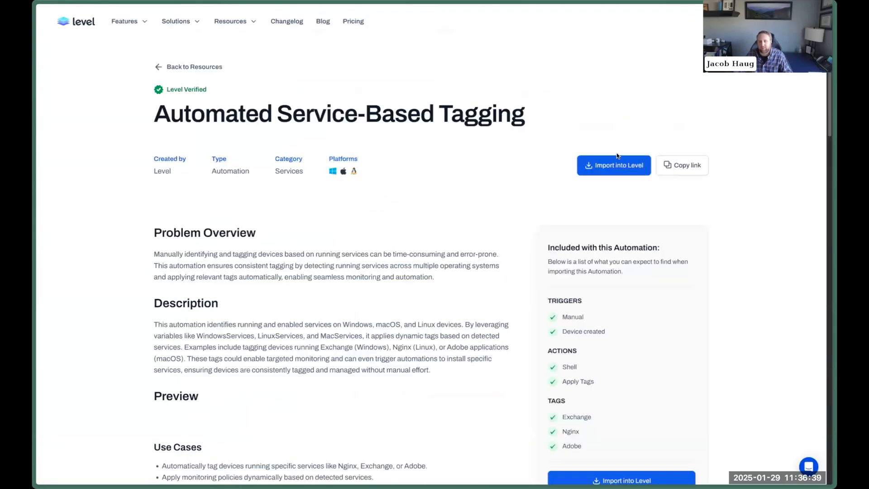
{"action": "left_click", "coordinate": [621, 173]}
{"action": "left_click", "coordinate": [459, 300]}
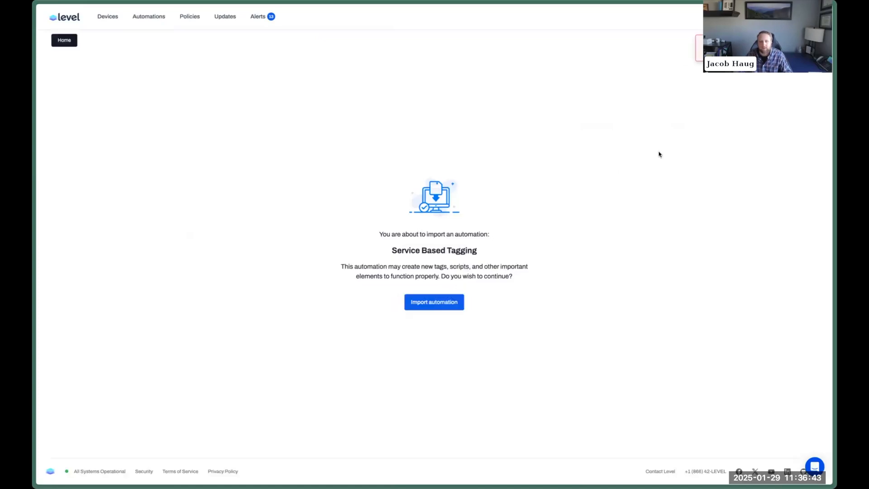
{"action": "key", "text": "super+w"}
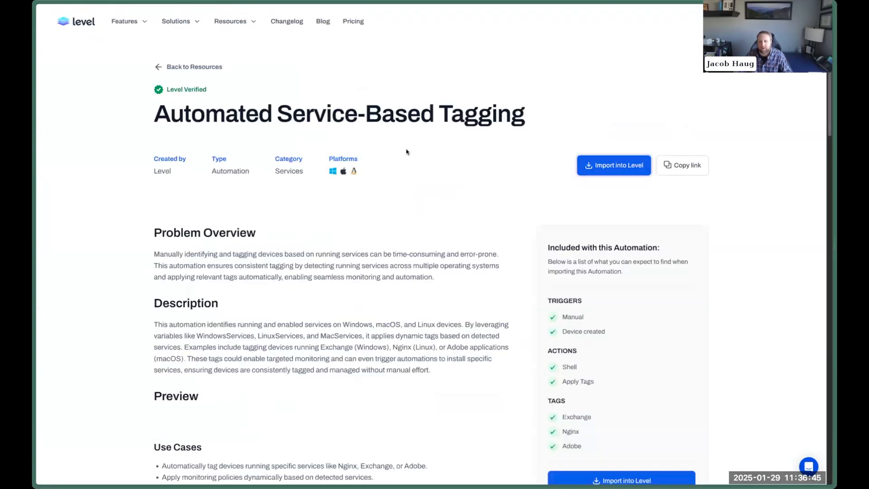
{"action": "key", "text": "super+w"}
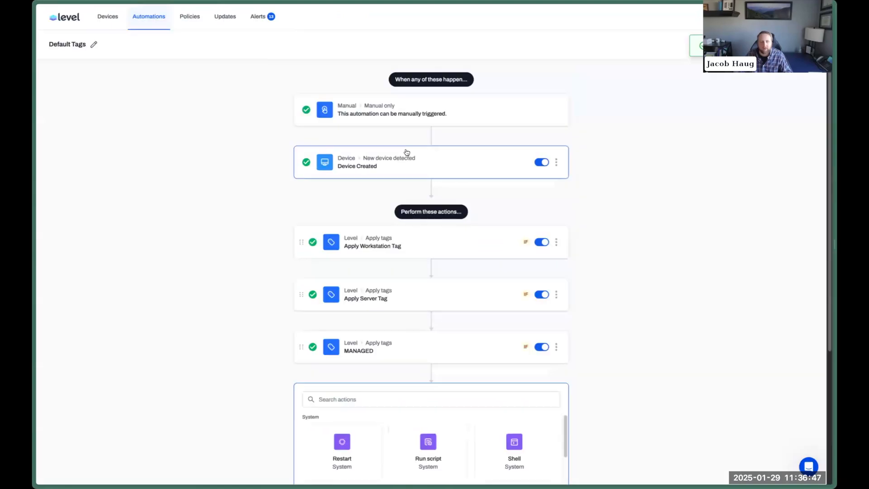
{"action": "scroll", "coordinate": [643, 333], "scroll_direction": "down", "scroll_amount": 2}
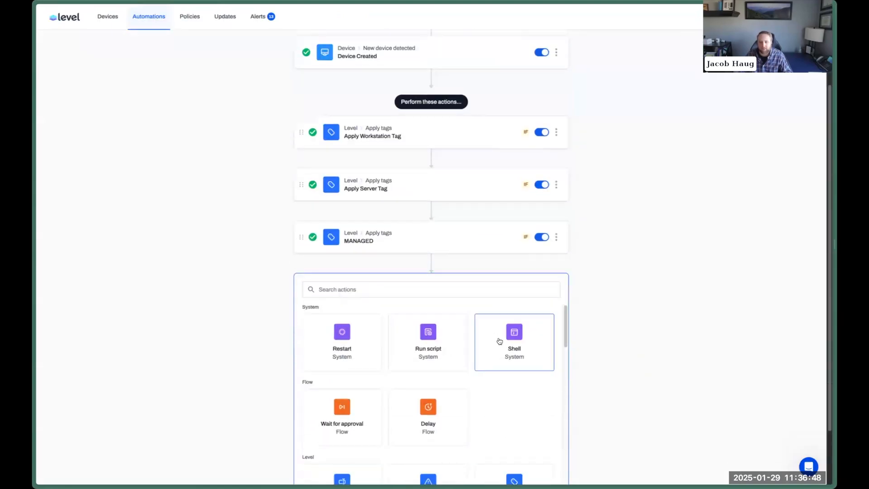
{"action": "left_click", "coordinate": [408, 339]}
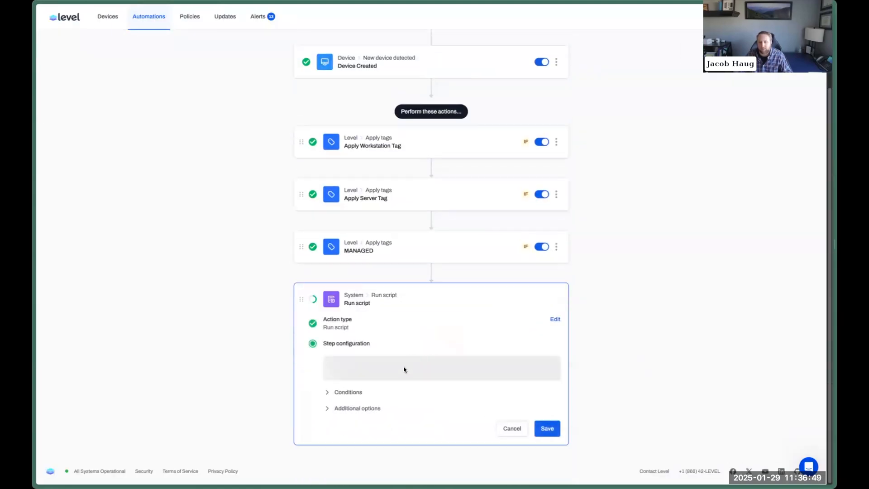
{"action": "left_click", "coordinate": [449, 376]}
{"action": "type", "text": "ser"}
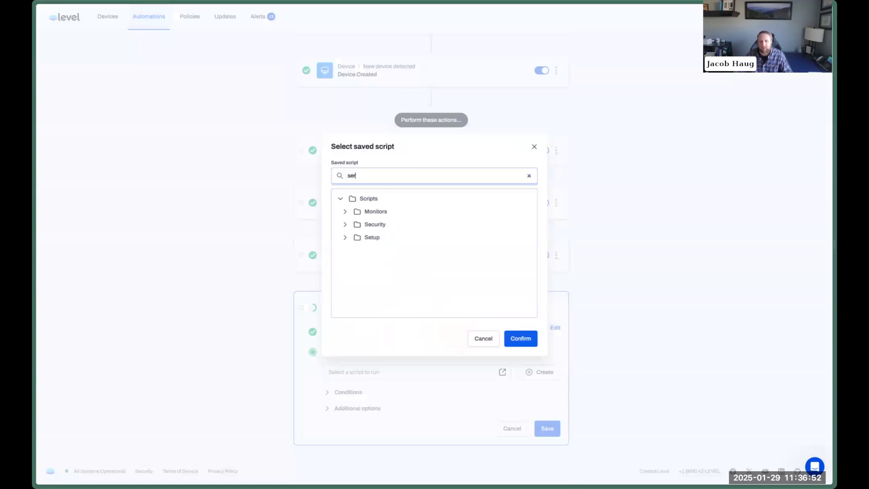
{"action": "left_click", "coordinate": [346, 237]}
{"action": "left_click", "coordinate": [346, 225]}
{"action": "left_click", "coordinate": [347, 212]}
{"action": "left_click", "coordinate": [350, 250]}
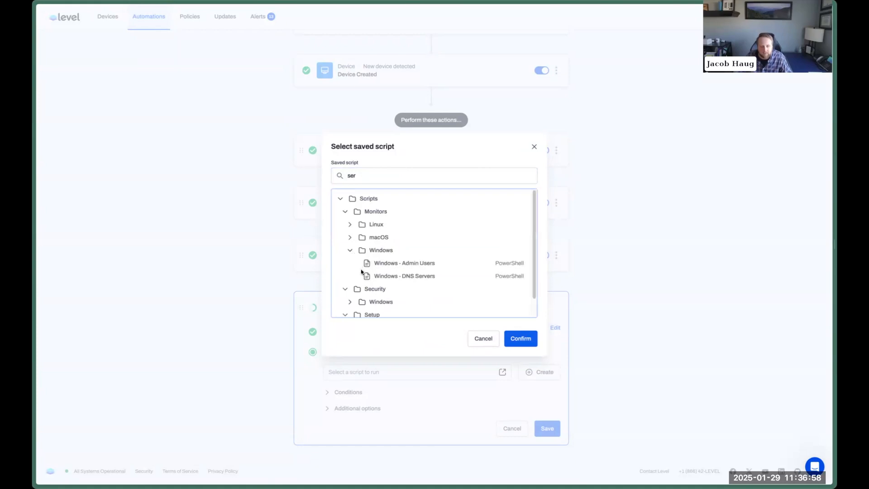
{"action": "left_click", "coordinate": [484, 339]}
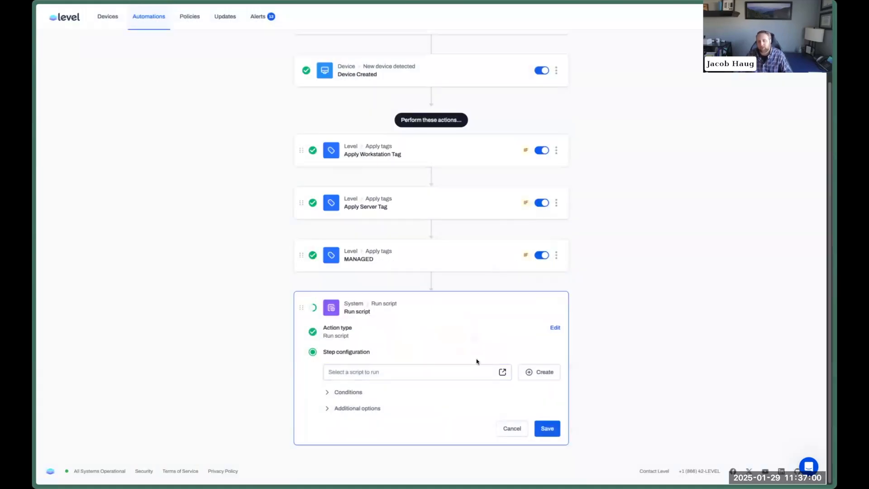
{"action": "left_click", "coordinate": [352, 408]}
{"action": "scroll", "coordinate": [407, 385], "scroll_direction": "down", "scroll_amount": 3}
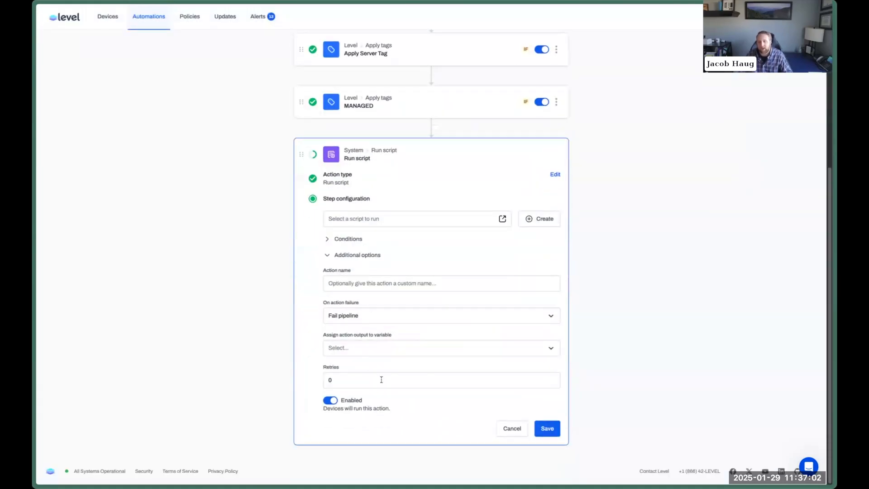
{"action": "left_click", "coordinate": [364, 349]}
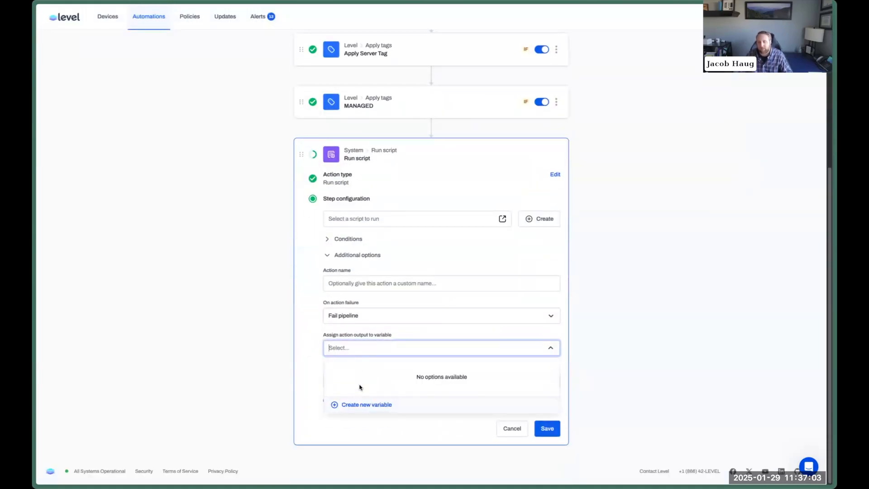
{"action": "left_click", "coordinate": [511, 427]}
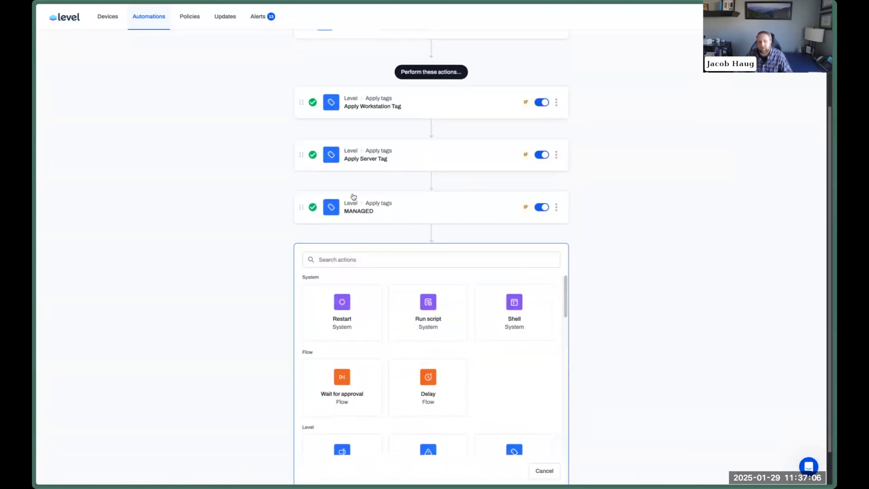
Open the MANAGED step's conditions and add a second condition, viewing its filter types.
{"action": "left_click", "coordinate": [351, 197]}
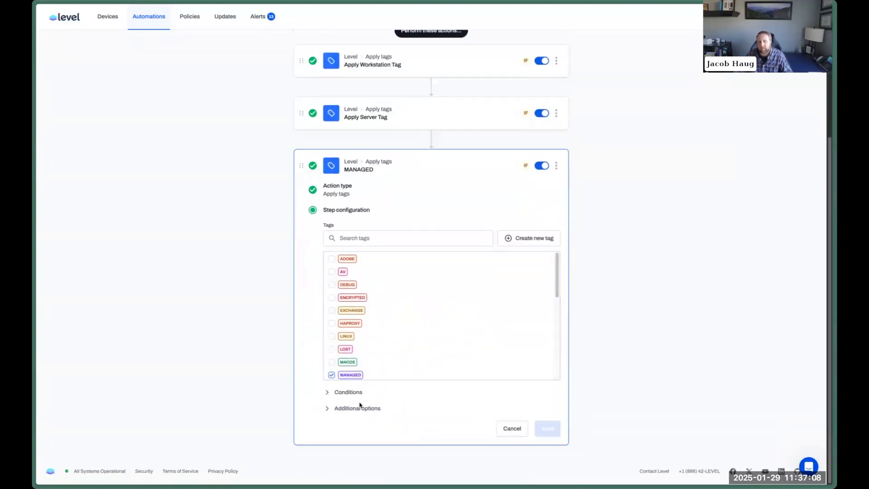
{"action": "left_click", "coordinate": [381, 409]}
{"action": "left_click", "coordinate": [351, 392]}
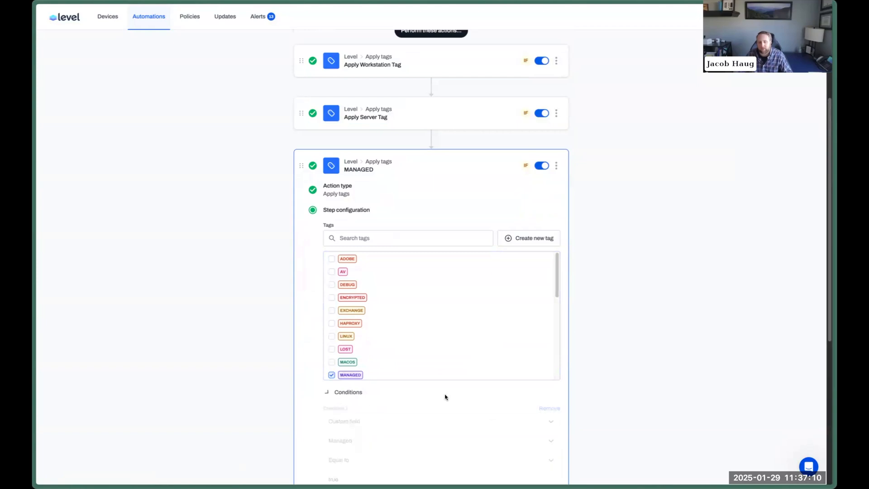
{"action": "scroll", "coordinate": [445, 396], "scroll_direction": "down", "scroll_amount": 3}
{"action": "left_click", "coordinate": [377, 372]}
{"action": "left_click", "coordinate": [380, 380]}
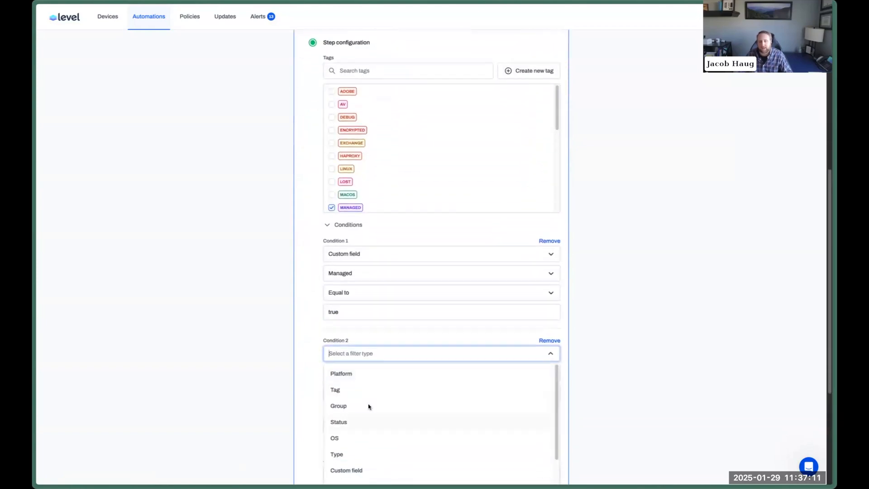
{"action": "left_click", "coordinate": [641, 288]}
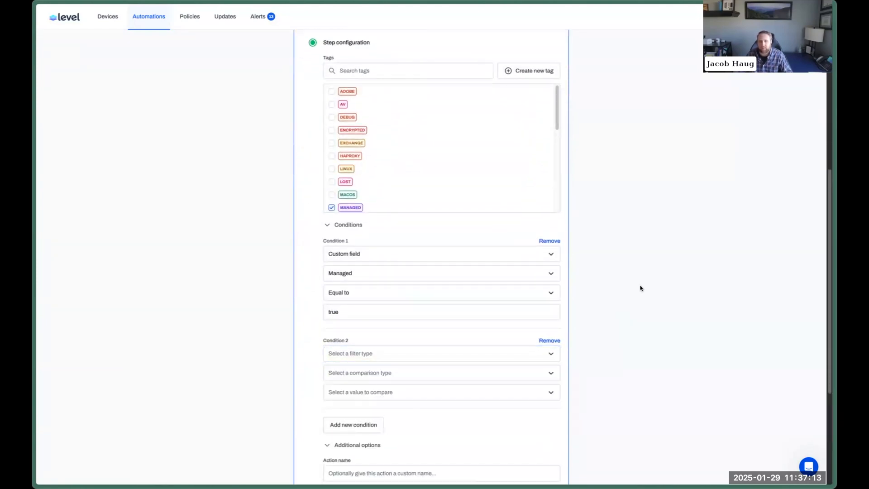
{"action": "key", "text": "super+r"}
Search the Level Library listing for 'exch', then clear the search.
{"action": "key", "text": "ctrl+Tab"}
{"action": "key", "text": "ctrl+Tab"}
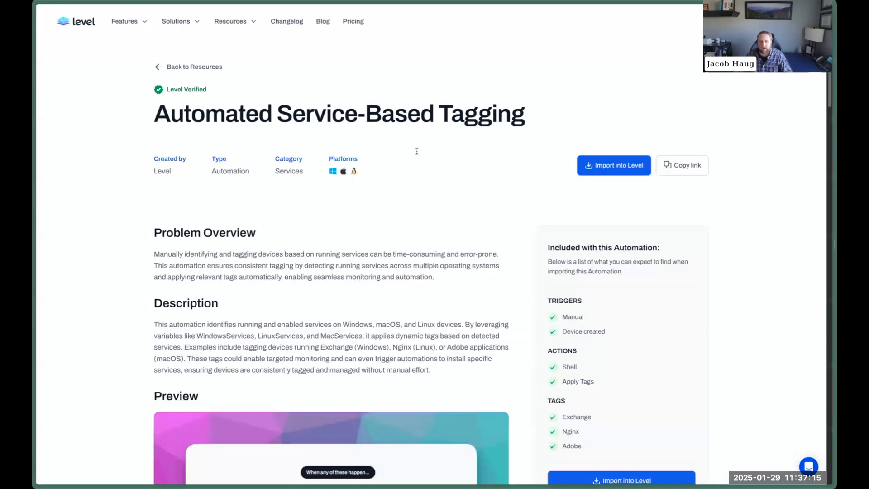
{"action": "left_click", "coordinate": [174, 67]}
{"action": "left_click", "coordinate": [413, 174]}
{"action": "type", "text": "exch"}
{"action": "key", "text": "ctrl+a"}
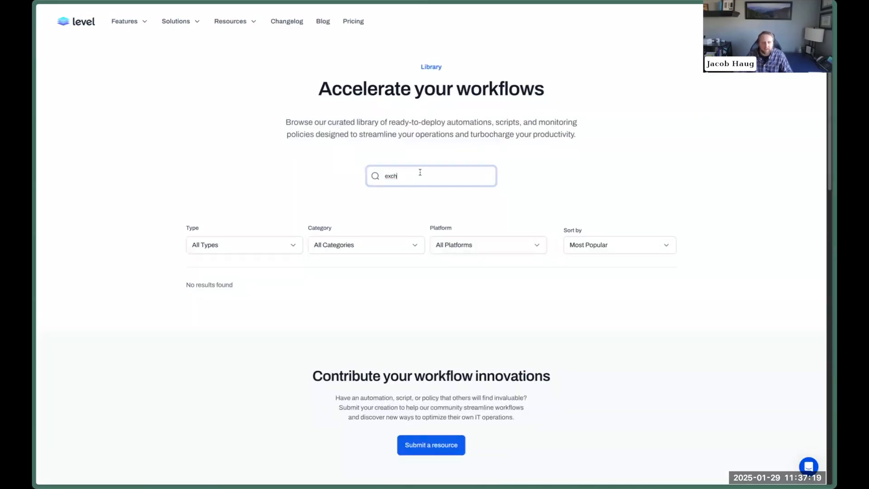
{"action": "type", "text": "ex"}
{"action": "key", "text": "BackSpace"}
{"action": "key", "text": "BackSpace"}
{"action": "key", "text": "ctrl+w"}
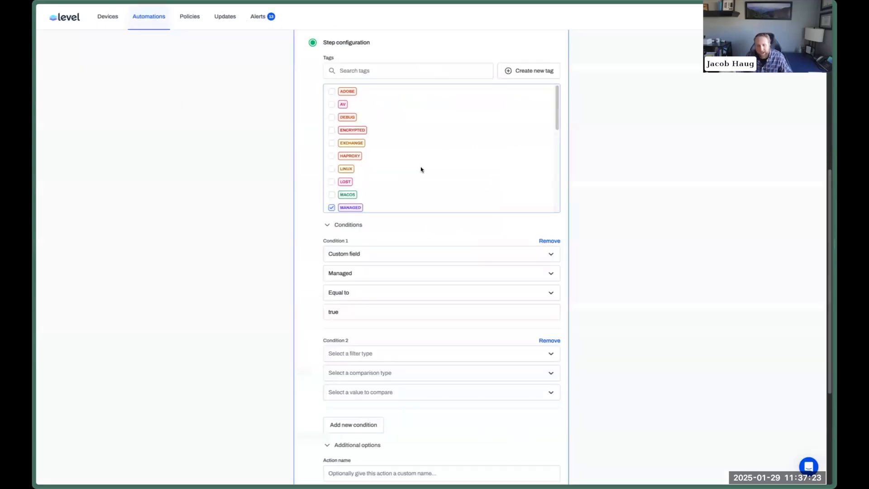
Remove Condition 2, cancel the editor, then delete the MANAGED tag action and confirm.
{"action": "left_click", "coordinate": [555, 343]}
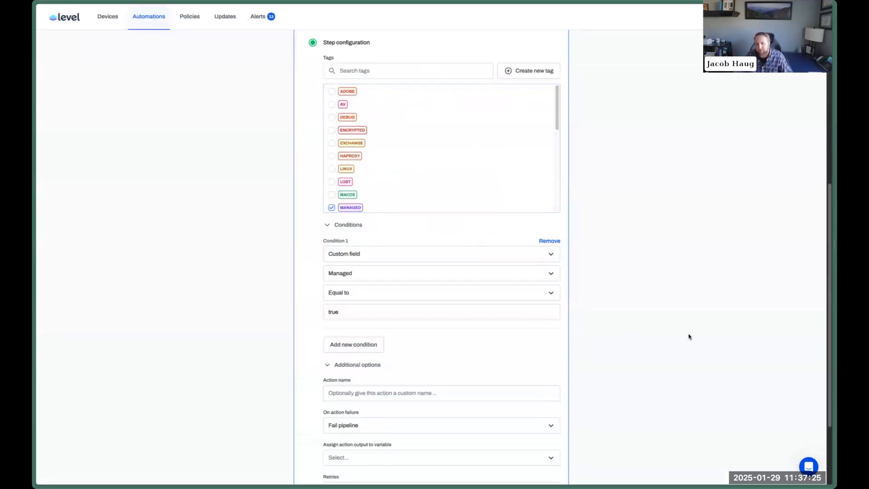
{"action": "scroll", "coordinate": [689, 335], "scroll_direction": "down", "scroll_amount": 3}
{"action": "left_click", "coordinate": [512, 428]}
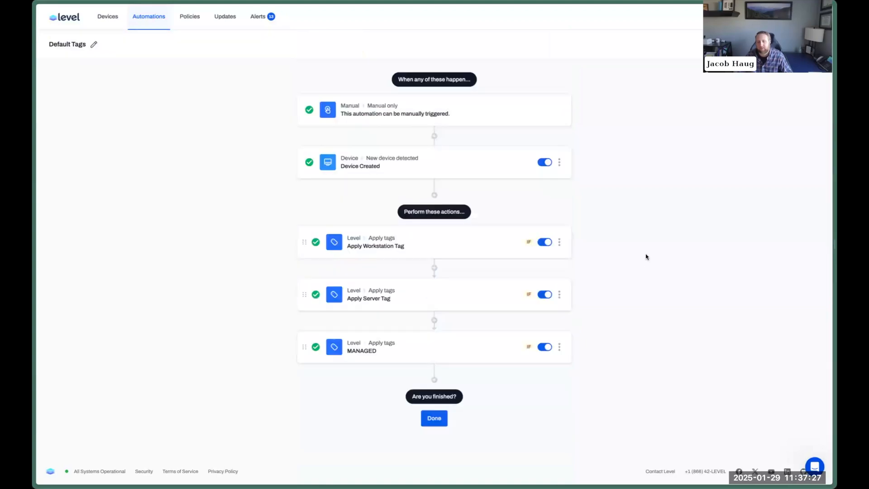
{"action": "left_click", "coordinate": [466, 343]}
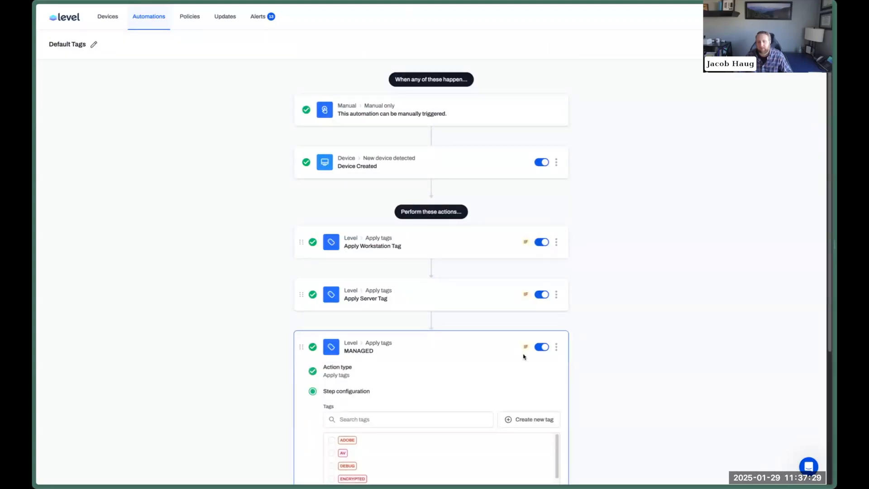
{"action": "left_click", "coordinate": [557, 347]}
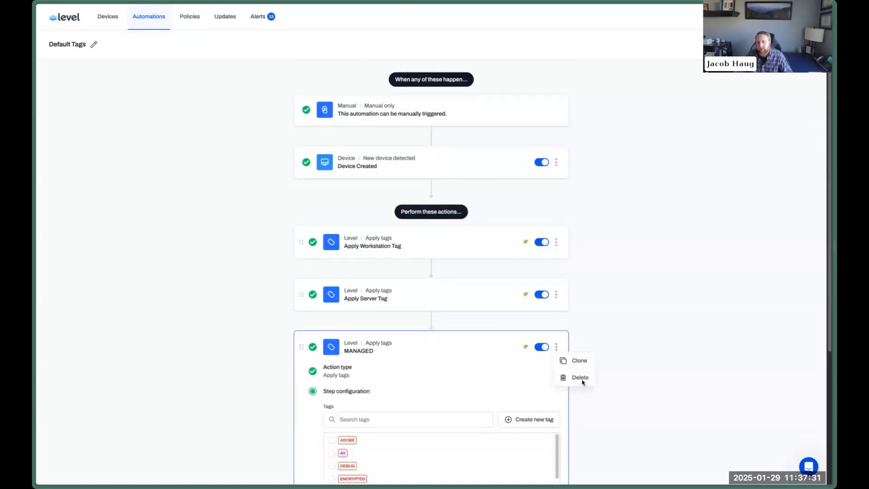
{"action": "left_click", "coordinate": [581, 377]}
{"action": "key", "text": "Return"}
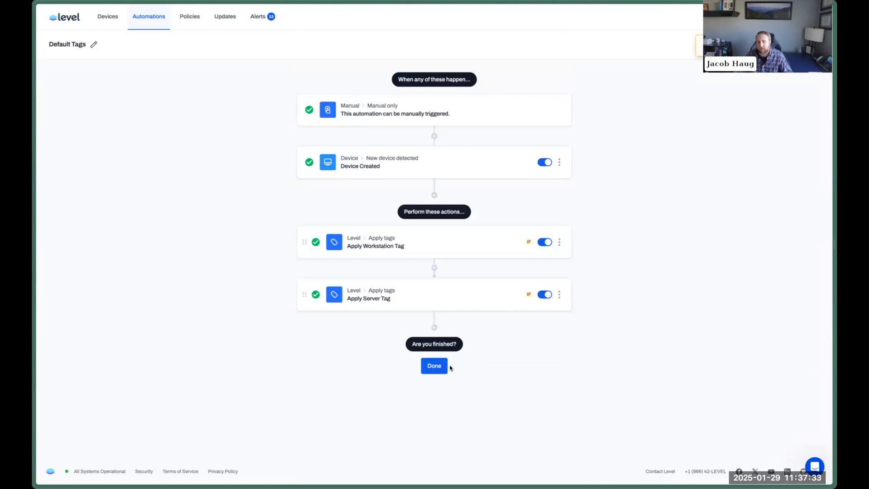
Finish the automation, then reopen it and choose a Webhook trigger after Device Created.
{"action": "left_click", "coordinate": [445, 367]}
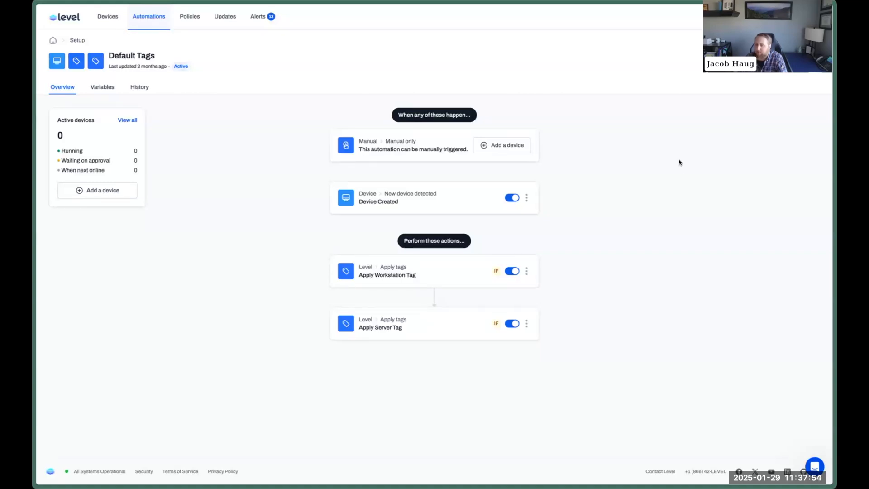
{"action": "left_click", "coordinate": [788, 61]}
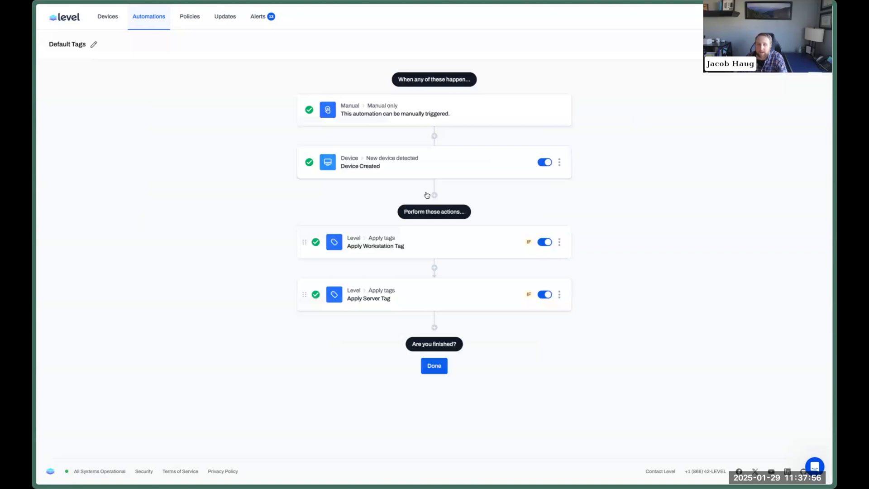
{"action": "left_click", "coordinate": [434, 195]}
{"action": "scroll", "coordinate": [596, 196], "scroll_direction": "down", "scroll_amount": 3}
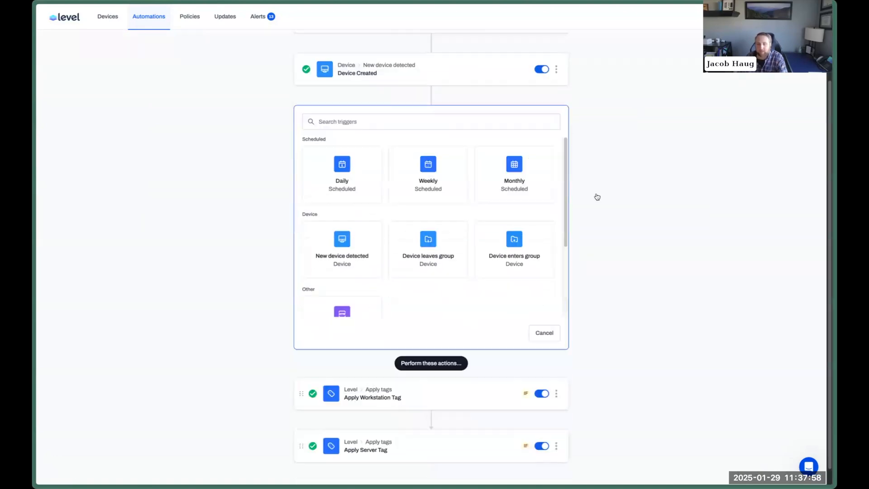
{"action": "scroll", "coordinate": [437, 215], "scroll_direction": "down", "scroll_amount": 2}
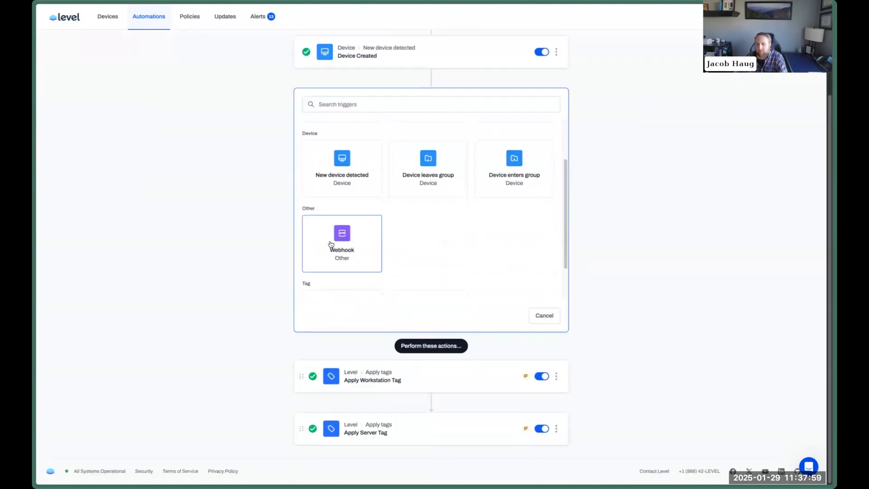
{"action": "left_click", "coordinate": [333, 243]}
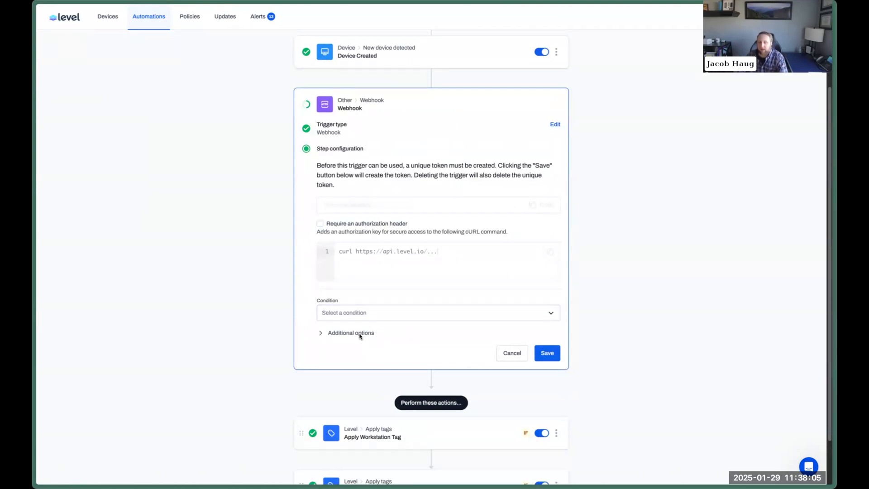
Preview a device Group Equal to webhook condition, then cancel the trigger and finish editing.
{"action": "left_click", "coordinate": [356, 311]}
{"action": "left_click", "coordinate": [360, 380]}
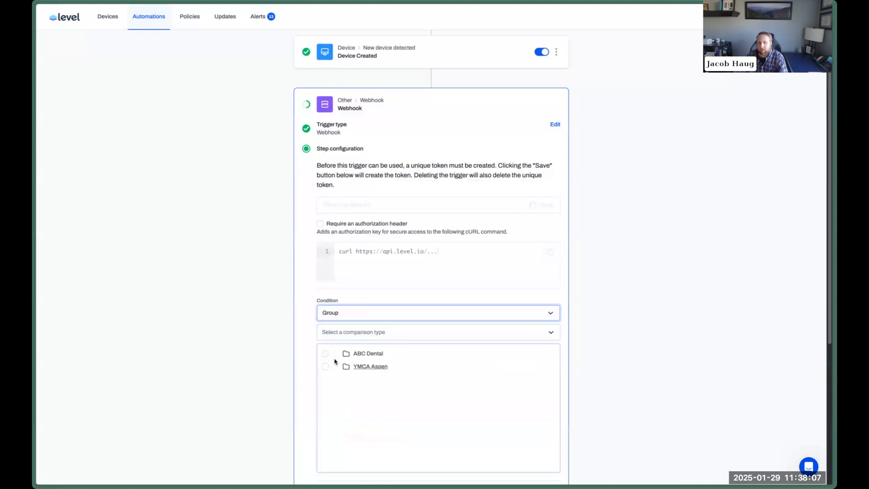
{"action": "left_click", "coordinate": [357, 333]}
{"action": "left_click", "coordinate": [353, 352]}
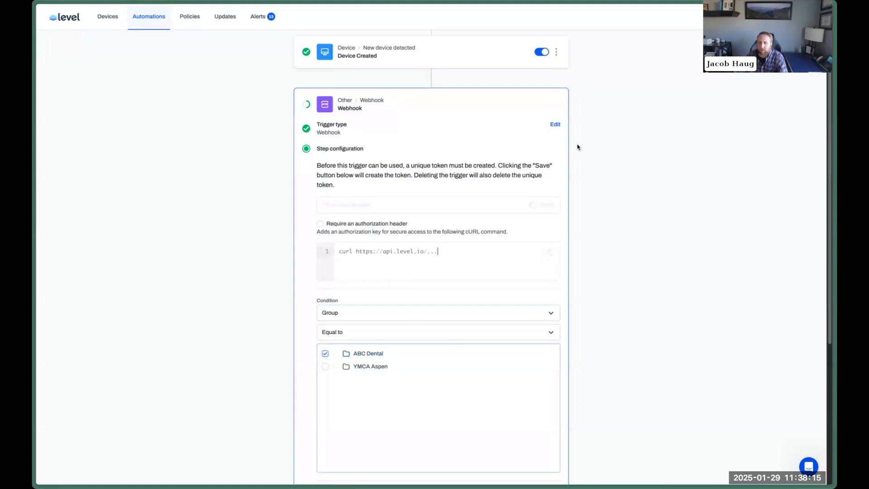
{"action": "left_click", "coordinate": [555, 124]}
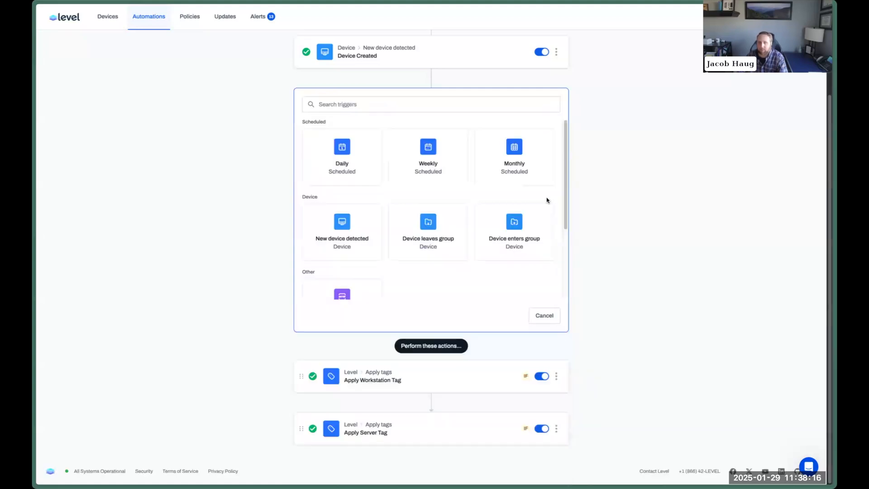
{"action": "left_click", "coordinate": [547, 317]}
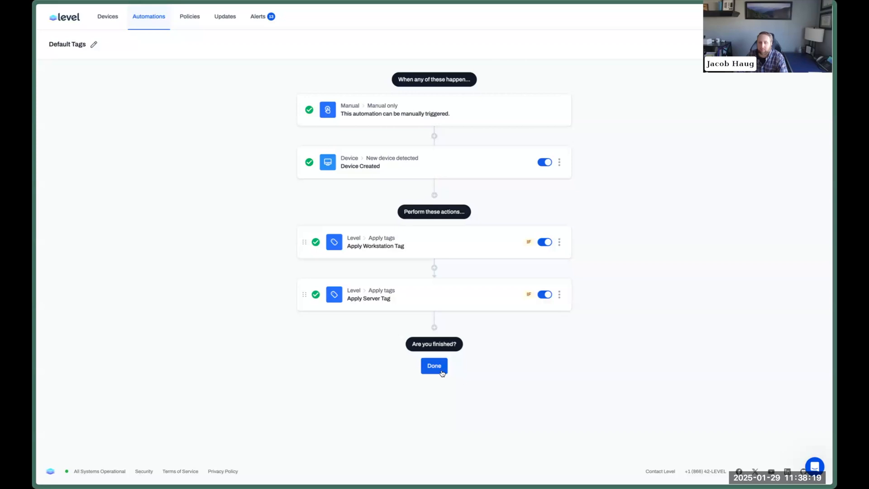
{"action": "left_click", "coordinate": [435, 366]}
Go back to the Automations list, then open the Devices list.
{"action": "left_click", "coordinate": [132, 20]}
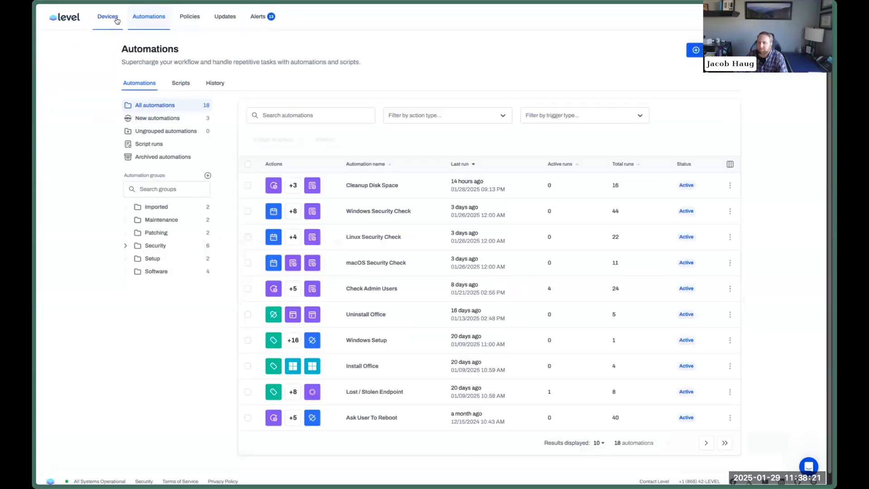
{"action": "left_click", "coordinate": [108, 16]}
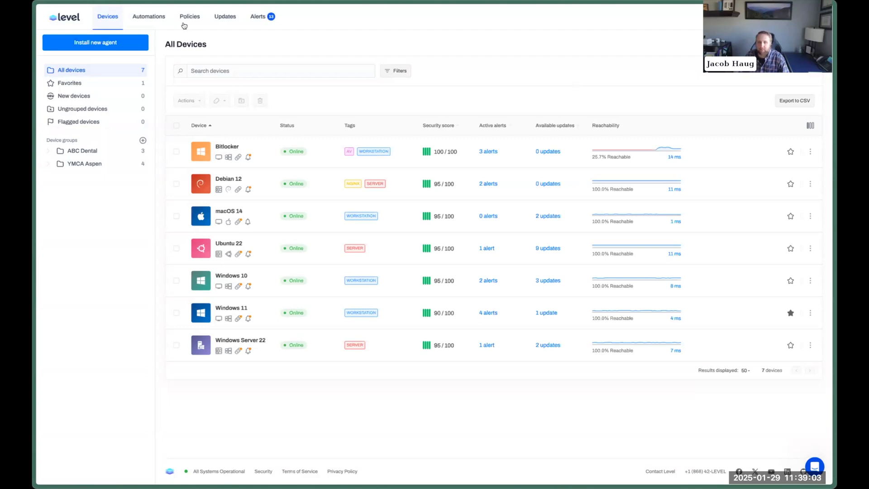
Inspect the Cleanup Disk Space workflow and its action choices unchanged, then open the website's resource links.
{"action": "left_click", "coordinate": [147, 20]}
{"action": "left_click", "coordinate": [387, 186]}
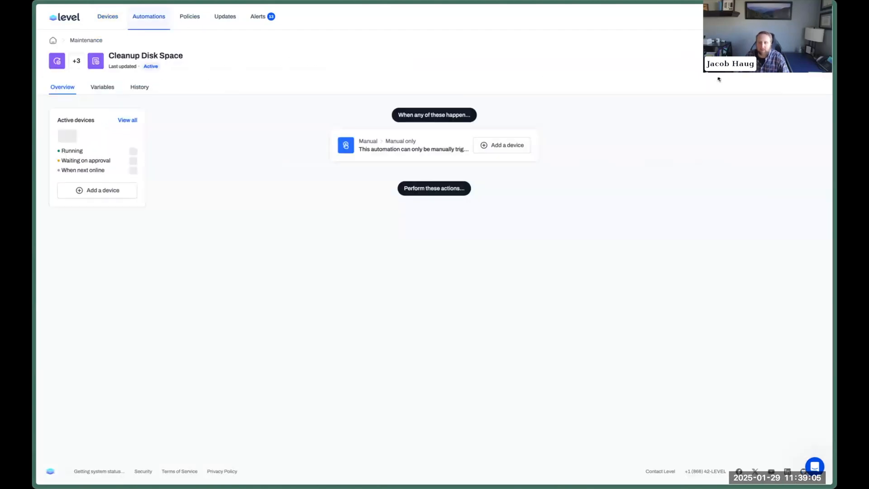
{"action": "left_click", "coordinate": [430, 317]}
{"action": "left_click", "coordinate": [430, 320]}
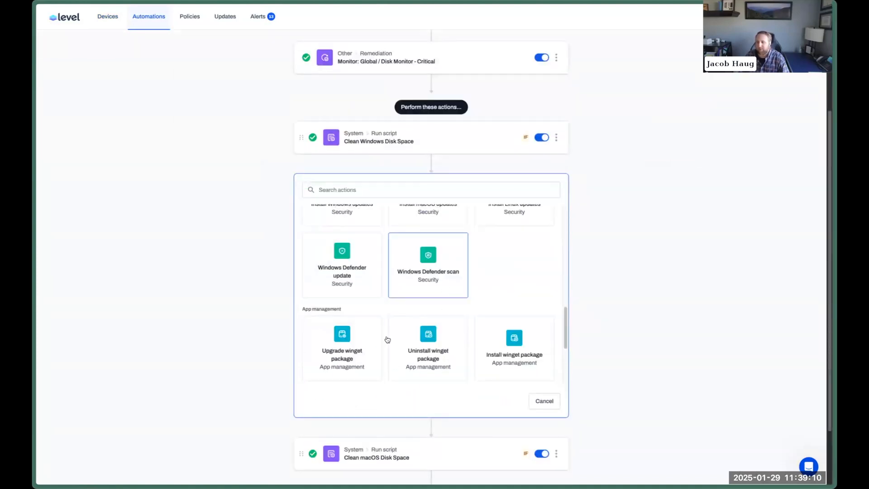
{"action": "scroll", "coordinate": [507, 295], "scroll_direction": "down", "scroll_amount": 3}
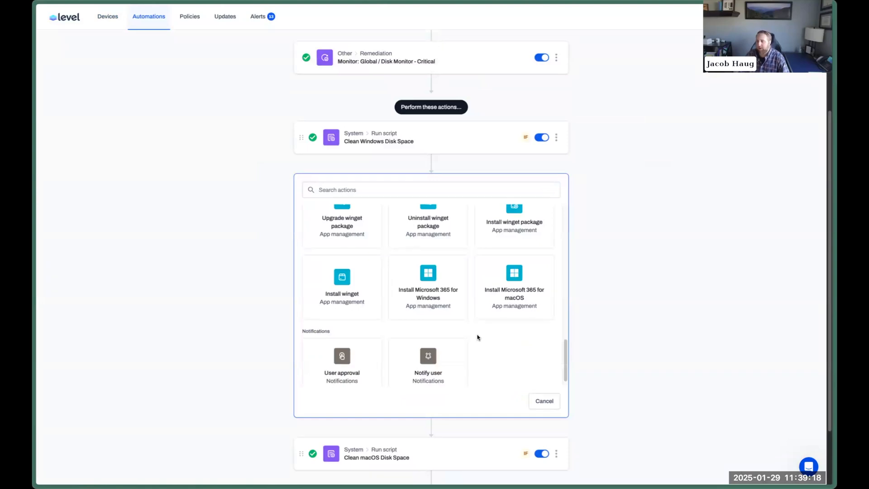
{"action": "left_click", "coordinate": [541, 402]}
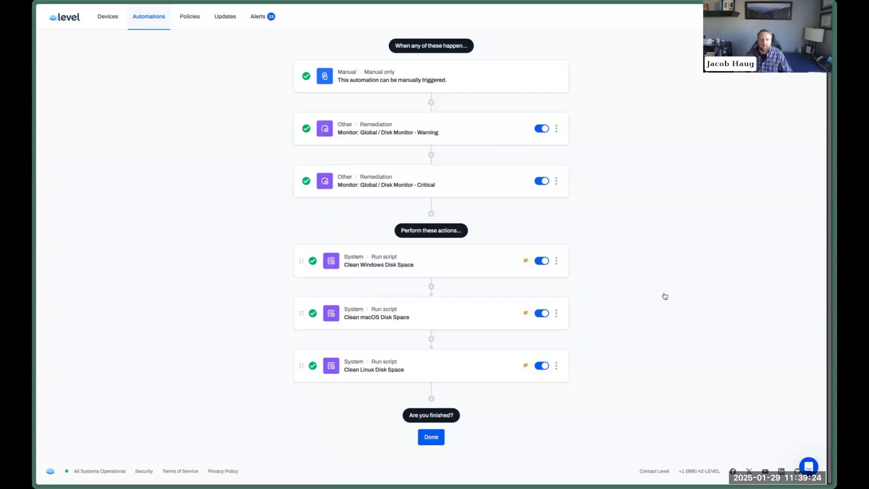
{"action": "key", "text": "ctrl+Tab"}
{"action": "left_click", "coordinate": [238, 26]}
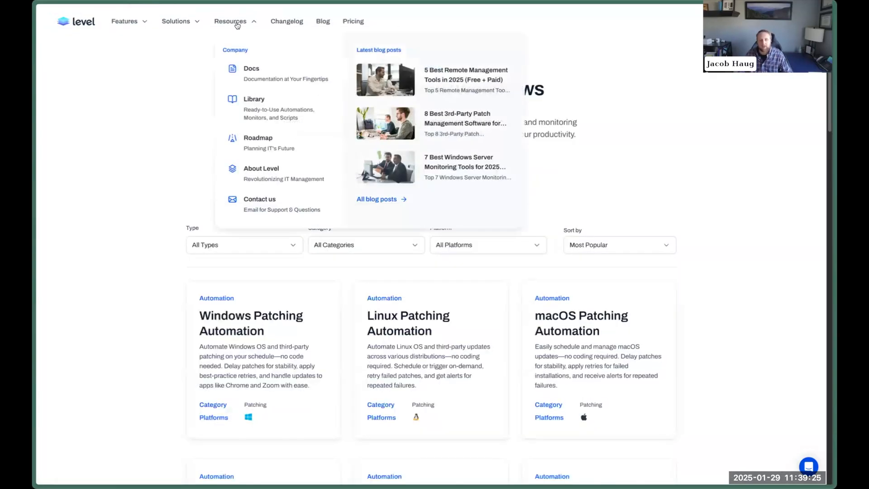
Browse the public roadmap and Feedback Hub, dismiss a new post form, then close the tab.
{"action": "left_click", "coordinate": [267, 149]}
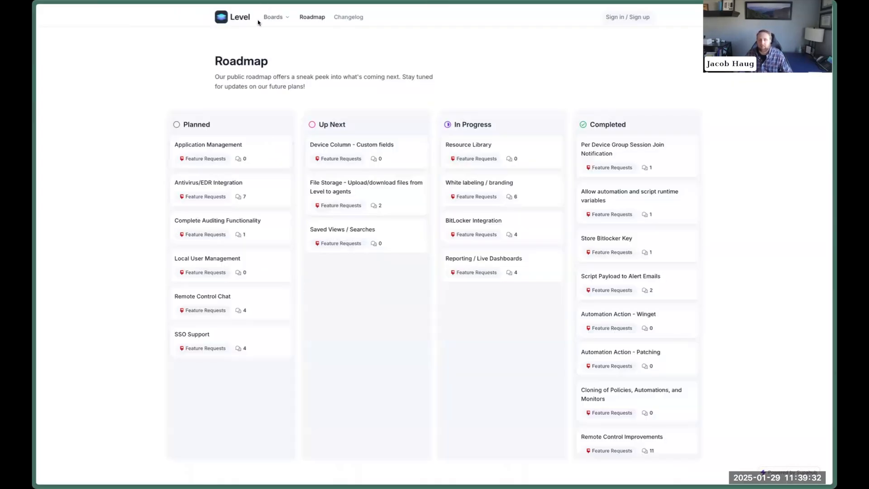
{"action": "left_click", "coordinate": [248, 21]}
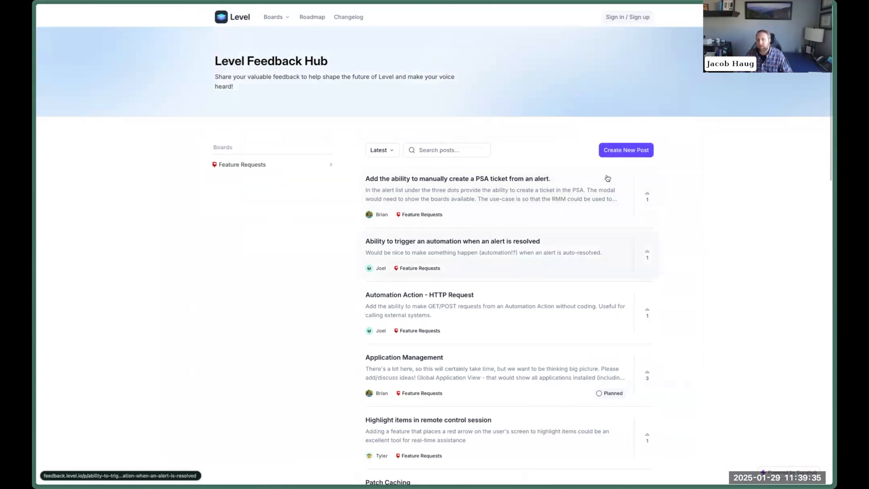
{"action": "left_click", "coordinate": [625, 150]}
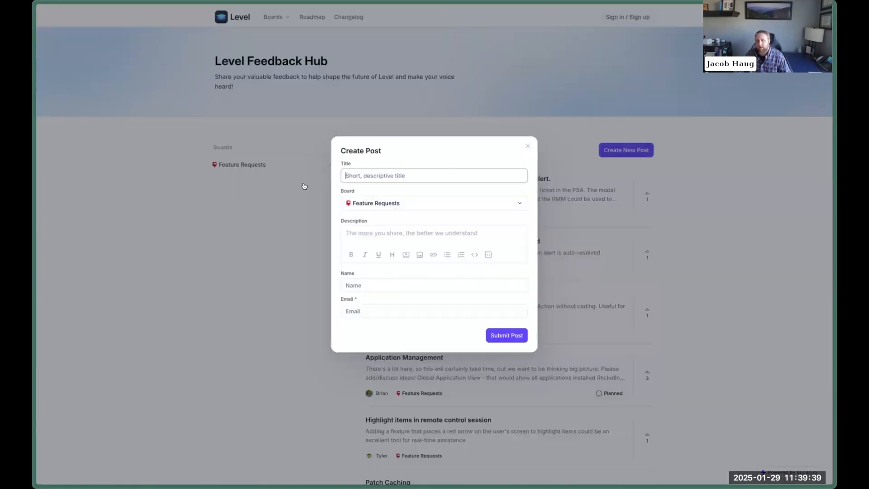
{"action": "left_click", "coordinate": [561, 121]}
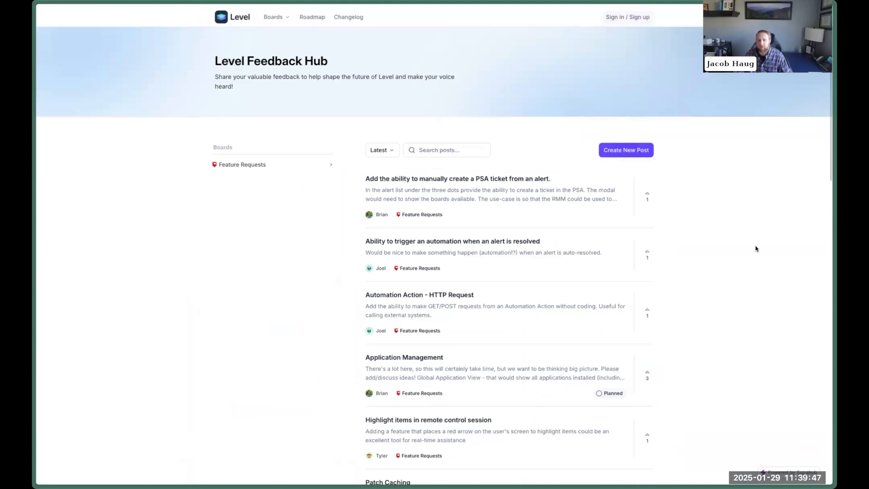
{"action": "key", "text": "ctrl+w"}
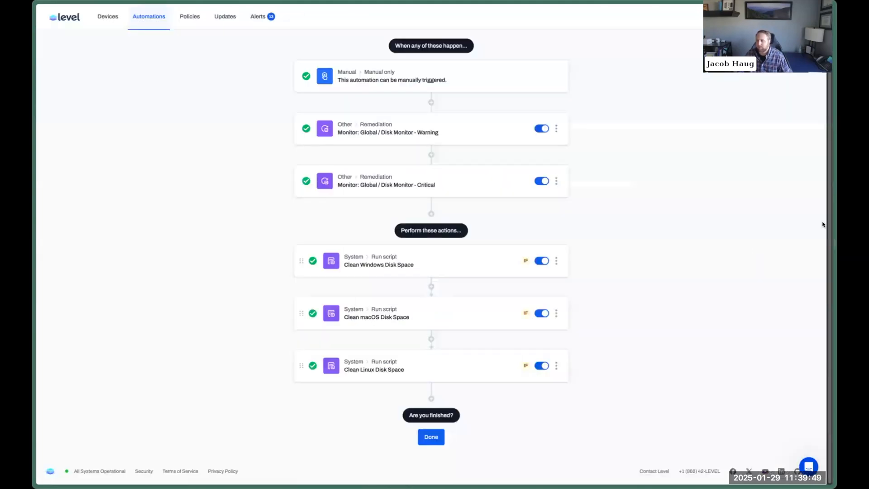